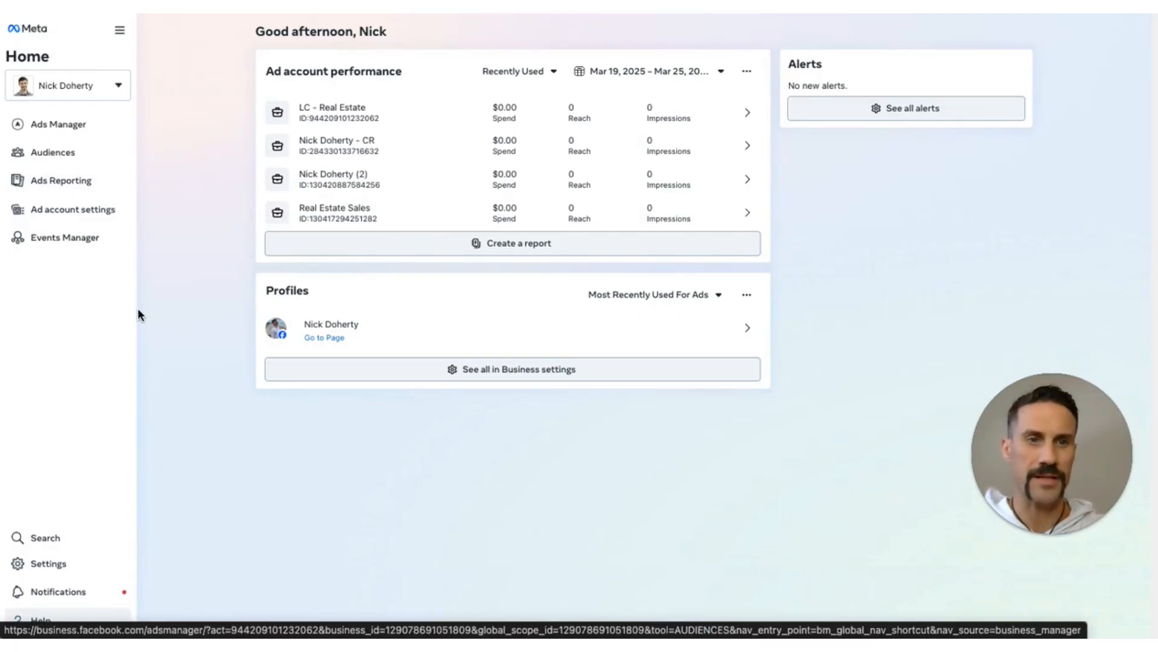
Open the Audiences page and switch to the Real Estate Sales ad account.
{"action": "left_click", "coordinate": [55, 154]}
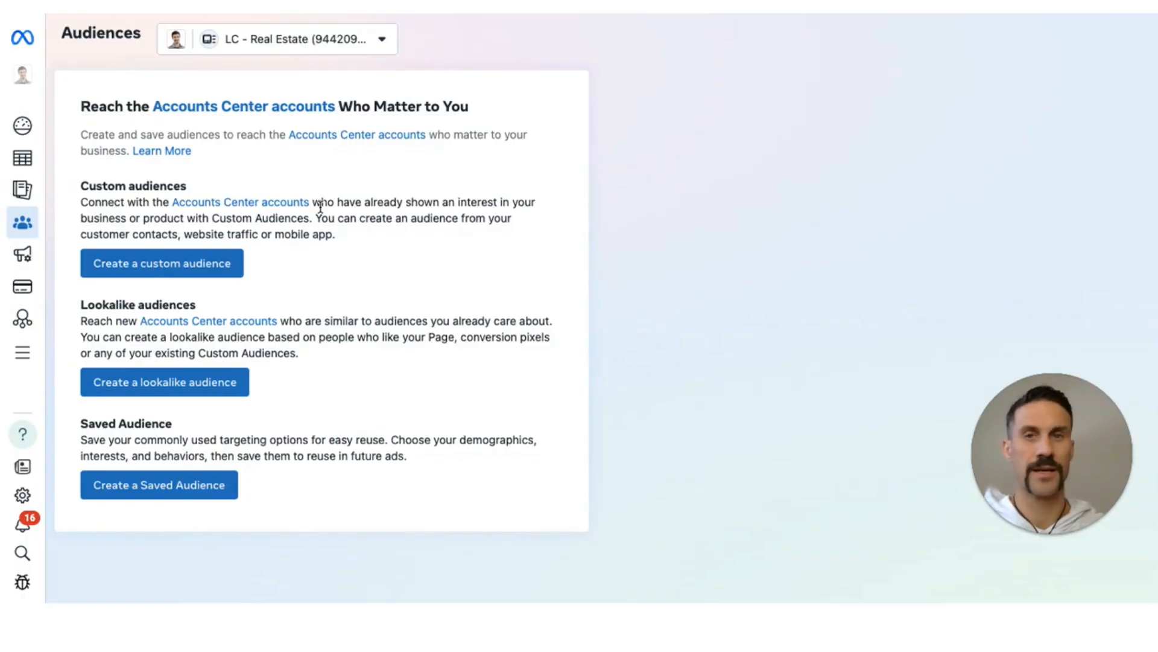
{"action": "left_click", "coordinate": [366, 45]}
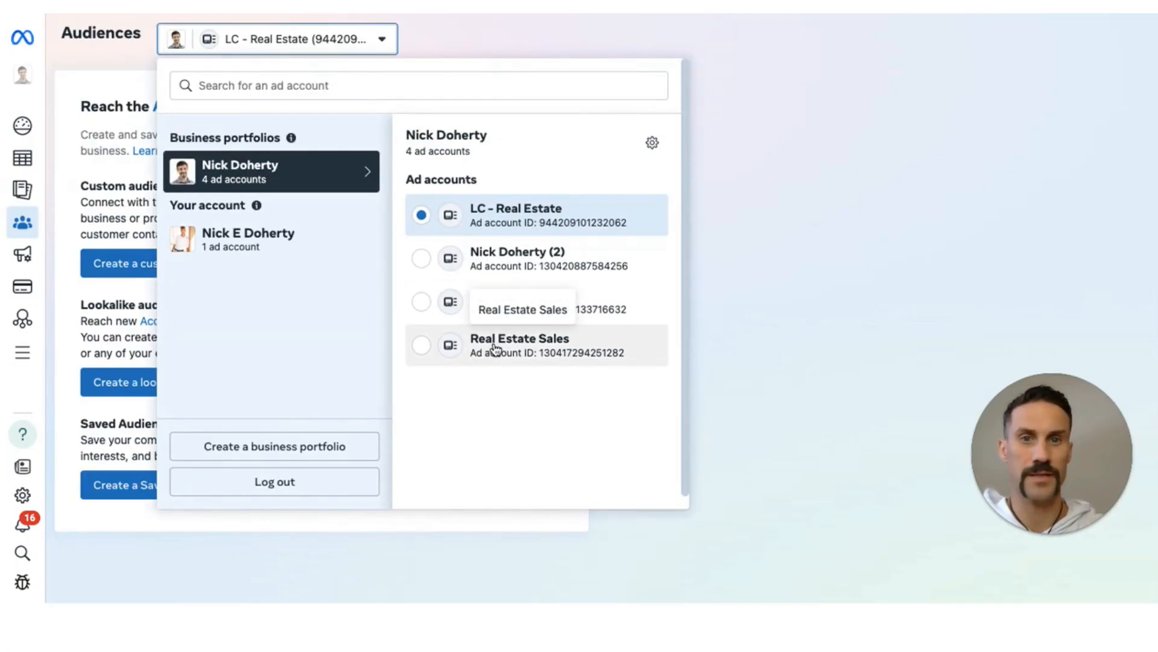
{"action": "left_click", "coordinate": [495, 345]}
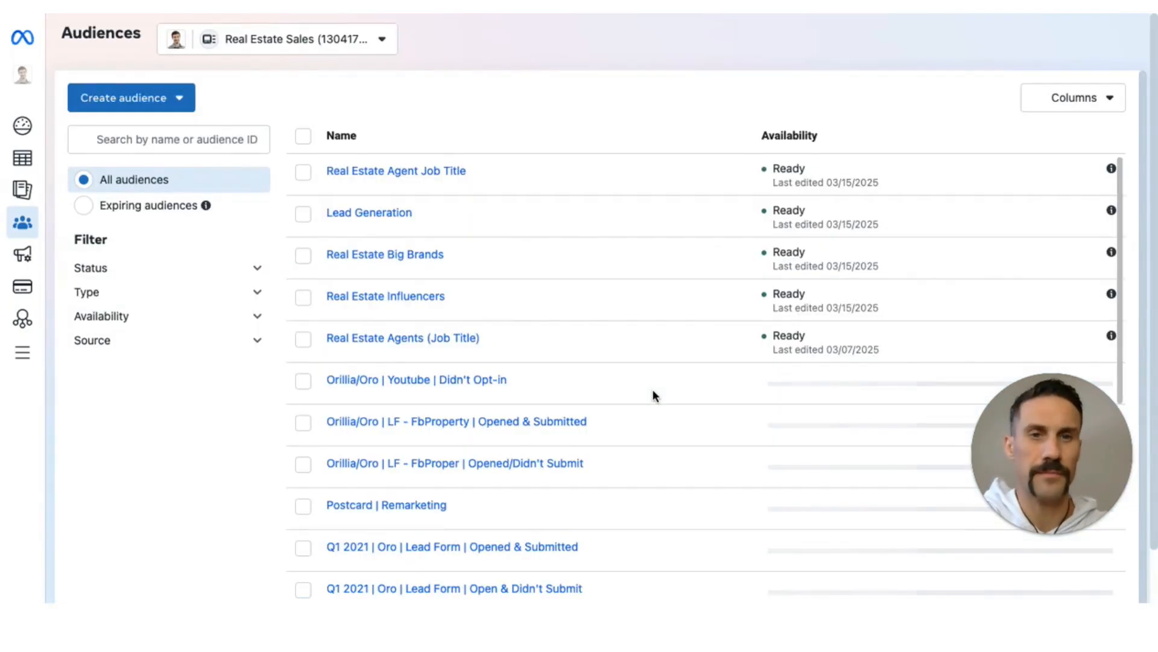
Browse the audience list and open "Orillia/Oro | LF - FbProperty | Opened & Submitted" for editing.
{"action": "scroll", "coordinate": [673, 400], "scroll_direction": "down", "scroll_amount": 3}
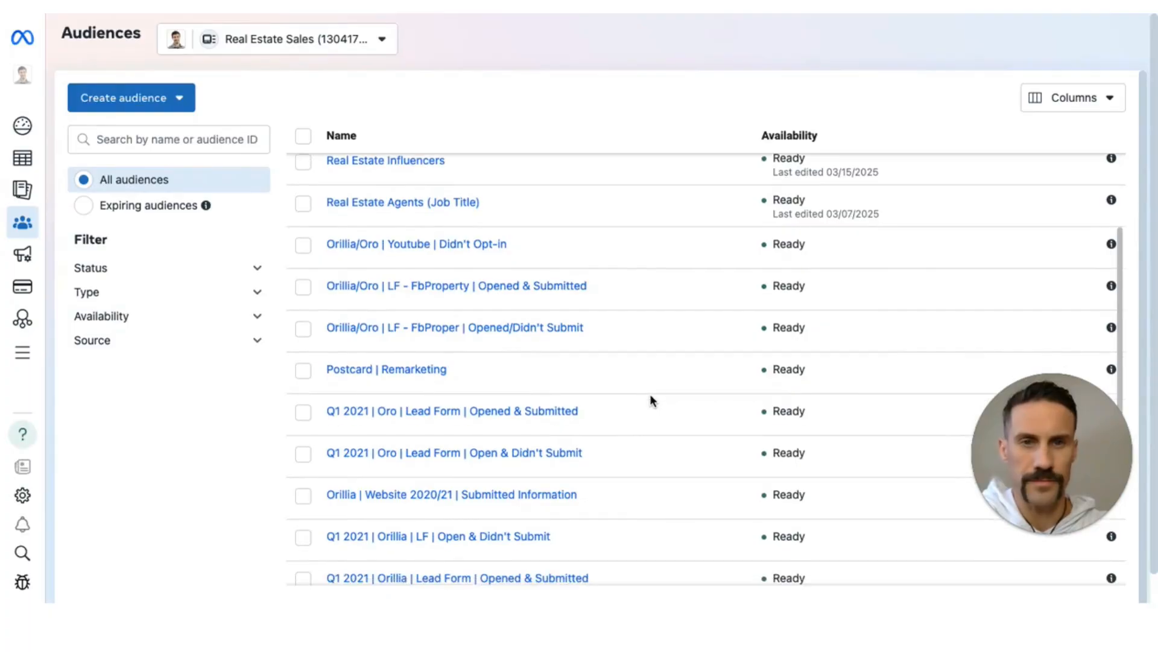
{"action": "scroll", "coordinate": [650, 400], "scroll_direction": "down", "scroll_amount": 1}
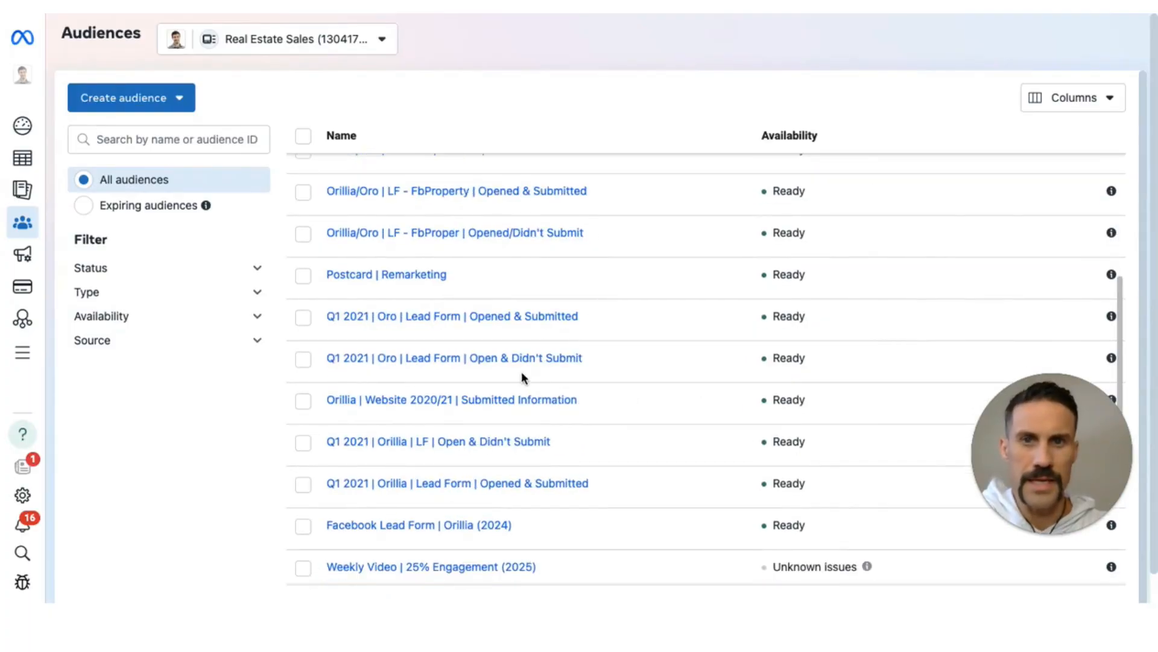
{"action": "scroll", "coordinate": [539, 360], "scroll_direction": "down", "scroll_amount": 1}
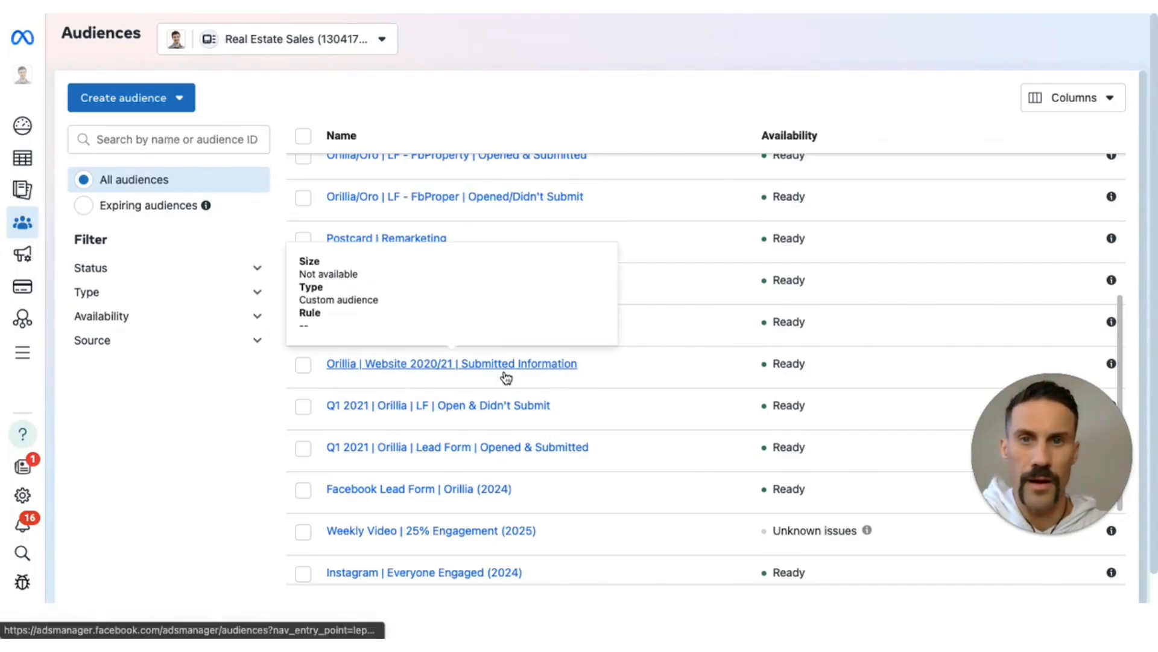
{"action": "scroll", "coordinate": [506, 377], "scroll_direction": "up", "scroll_amount": 1}
{"action": "scroll", "coordinate": [506, 377], "scroll_direction": "up", "scroll_amount": 1}
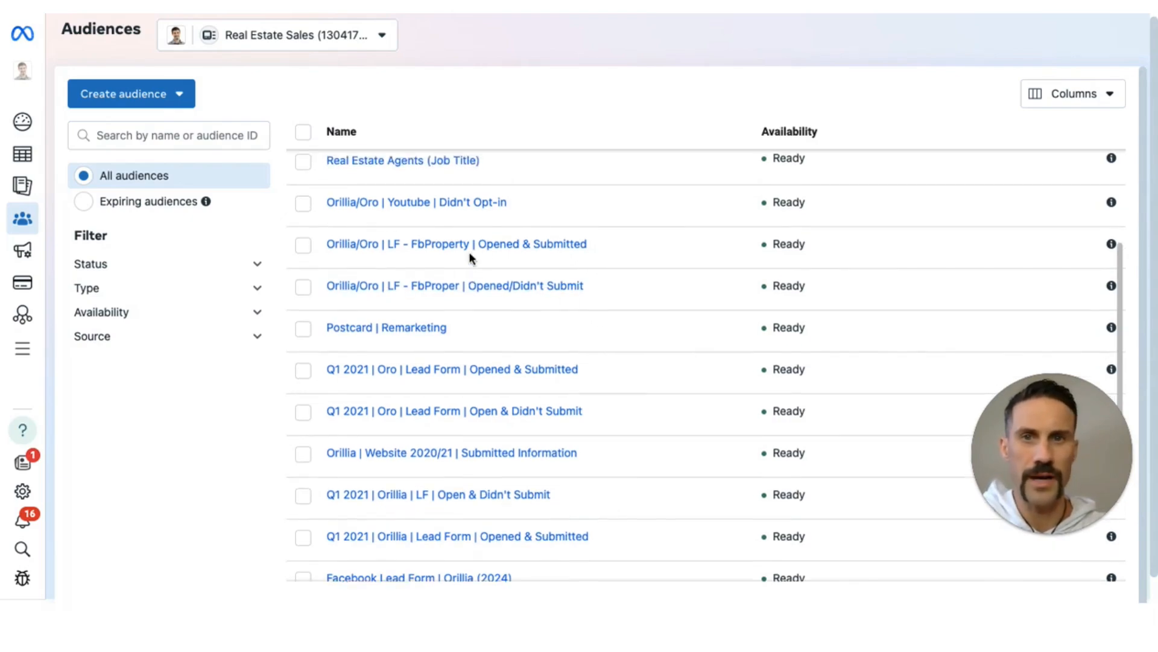
{"action": "scroll", "coordinate": [469, 251], "scroll_direction": "down", "scroll_amount": 2}
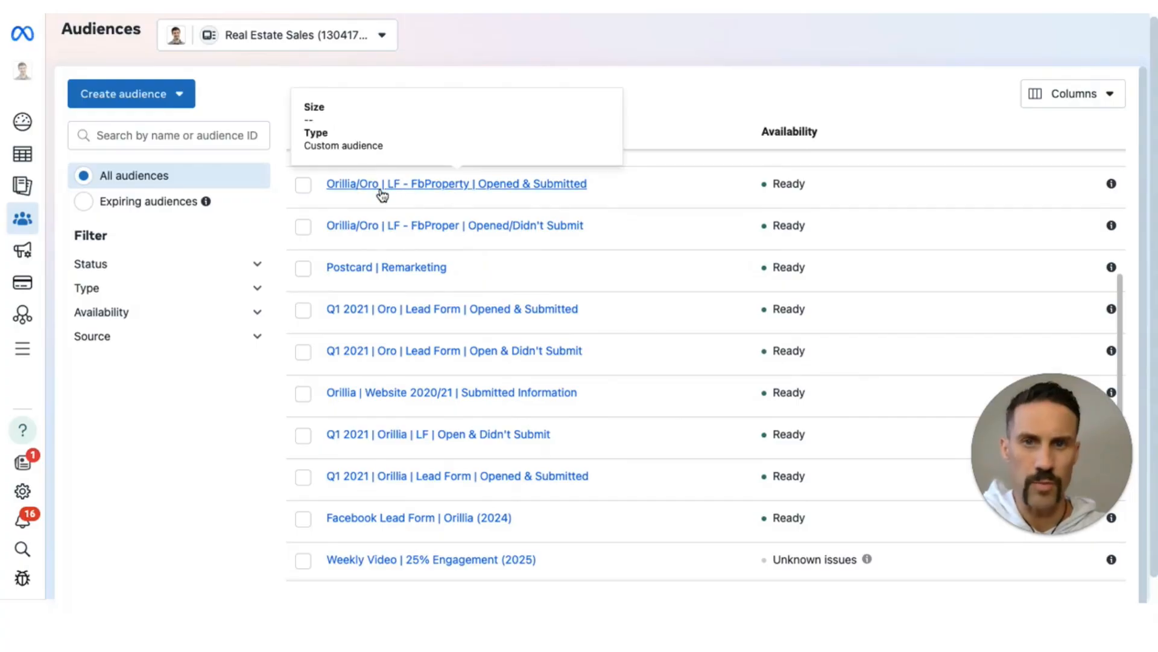
{"action": "left_click", "coordinate": [422, 187]}
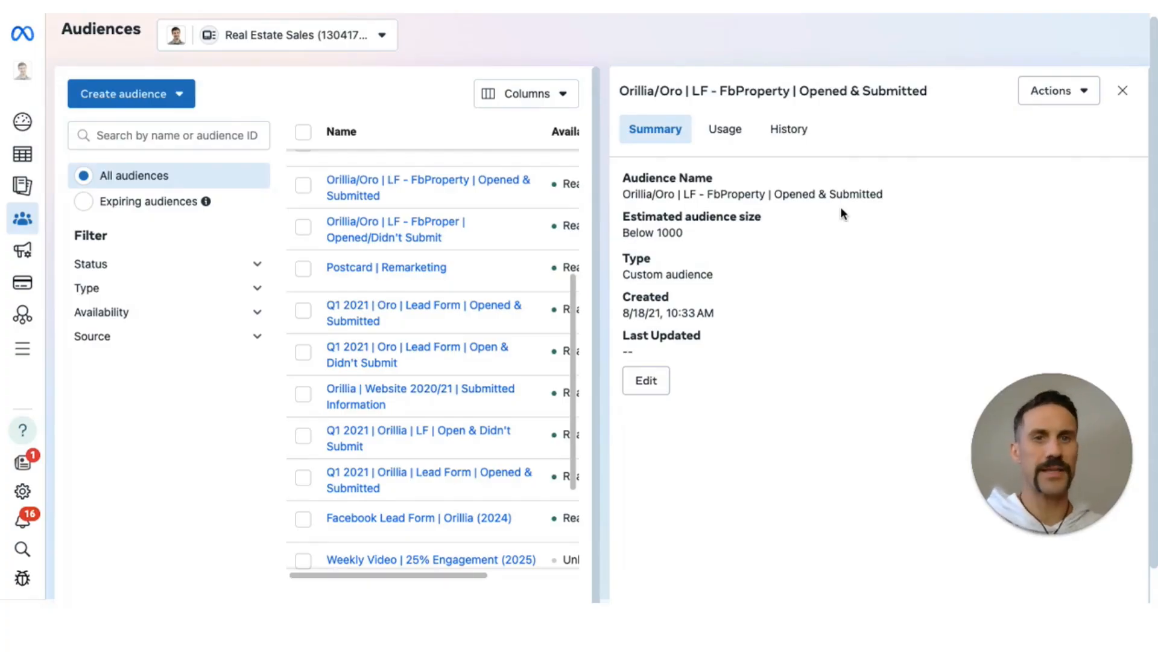
{"action": "left_click", "coordinate": [646, 380]}
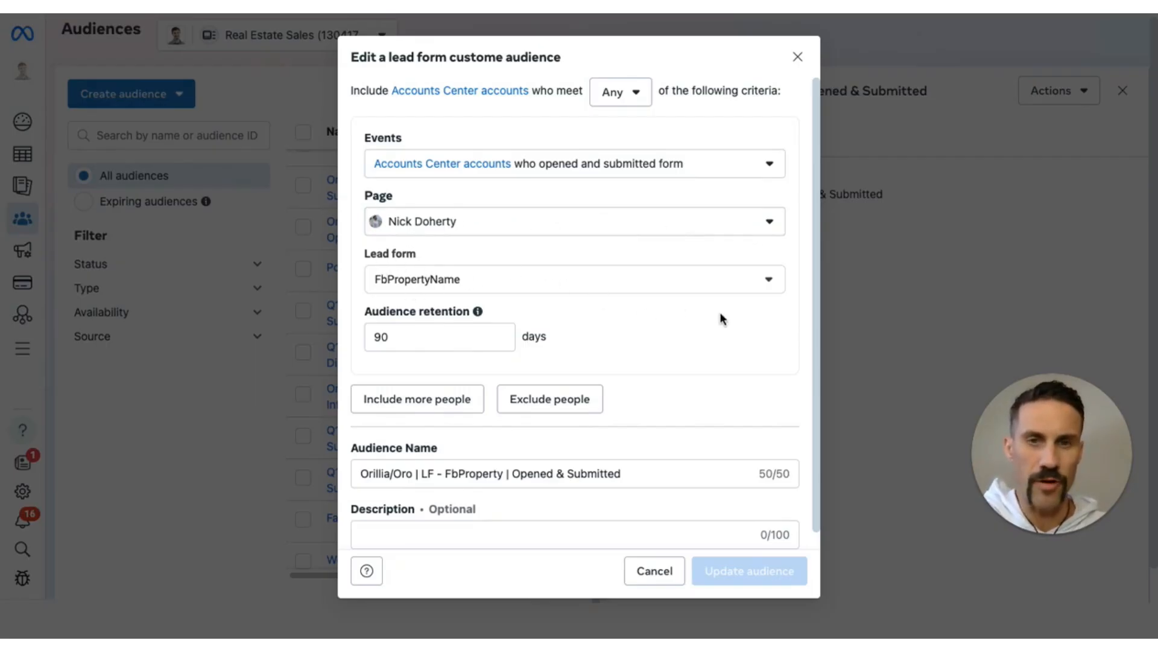
Review the lead form audience's retention period and the lead forms available for selection.
{"action": "scroll", "coordinate": [719, 313], "scroll_direction": "down", "scroll_amount": 1}
{"action": "left_click", "coordinate": [400, 320]}
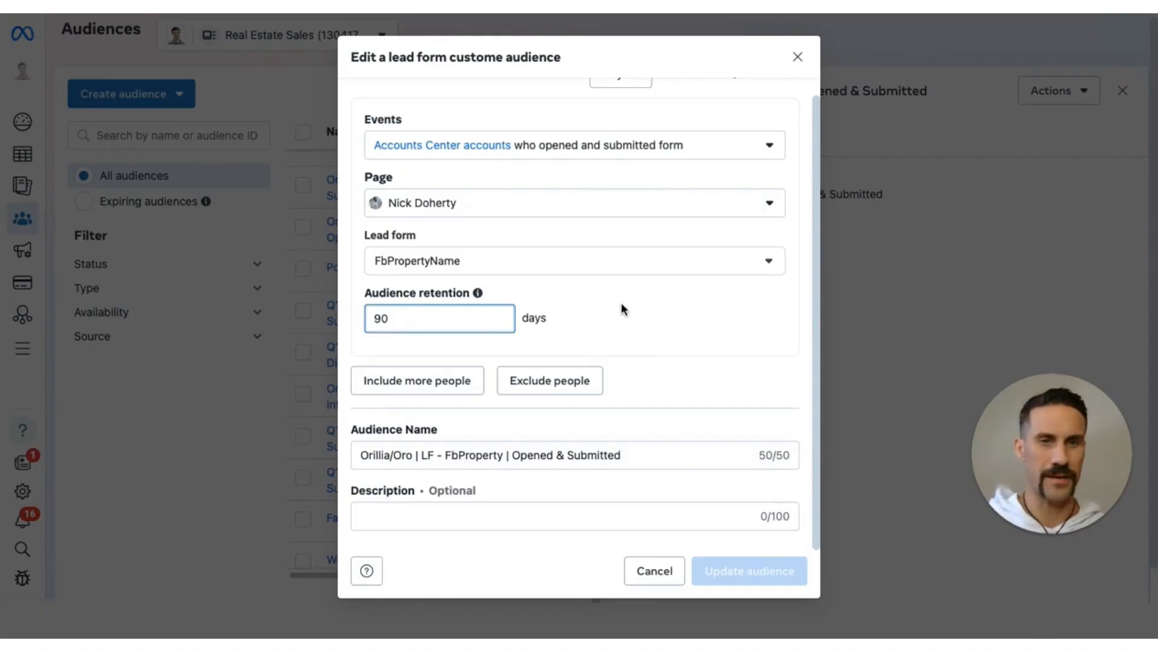
{"action": "left_click", "coordinate": [657, 256]}
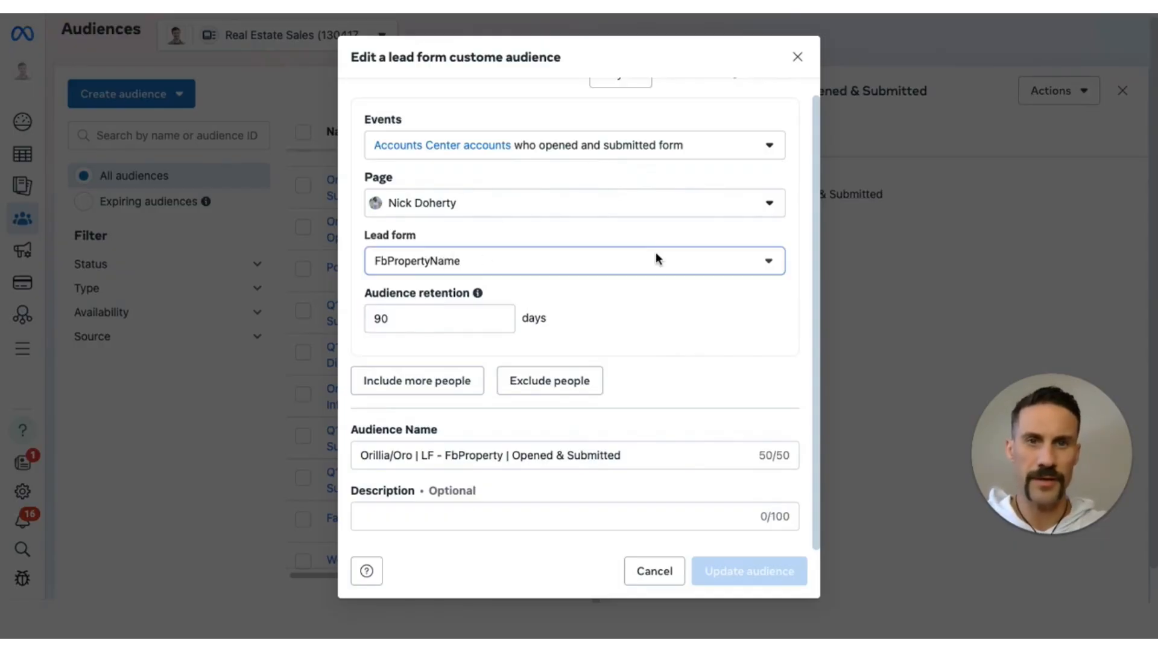
{"action": "left_click", "coordinate": [765, 262]}
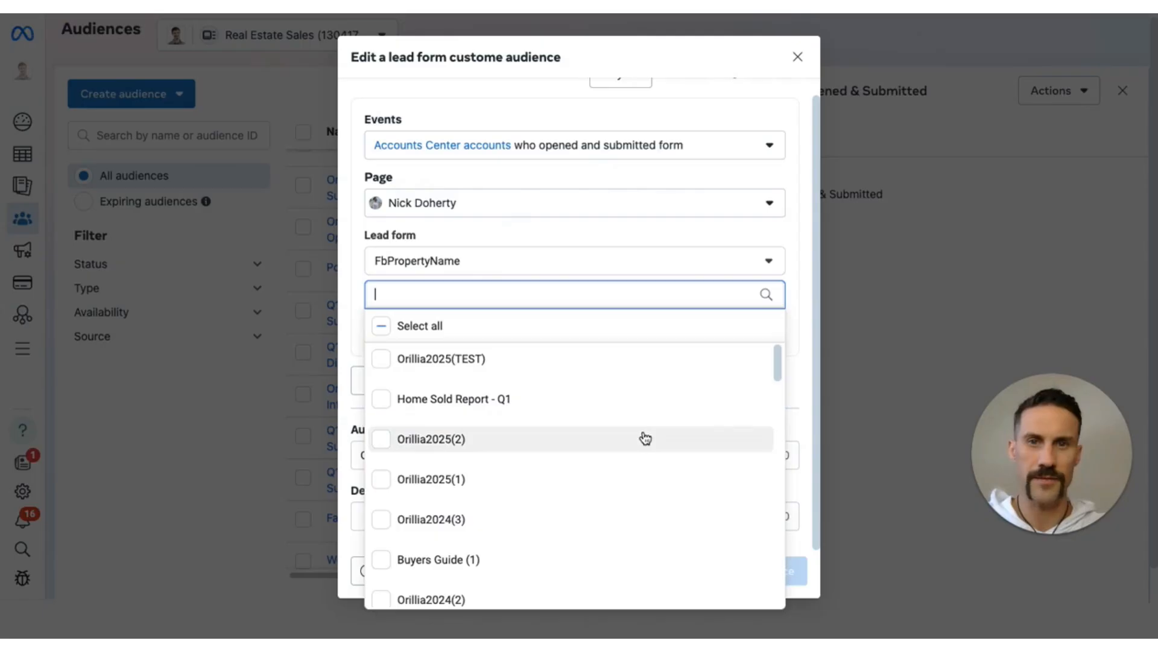
{"action": "scroll", "coordinate": [642, 430], "scroll_direction": "down", "scroll_amount": 5}
{"action": "scroll", "coordinate": [643, 430], "scroll_direction": "up", "scroll_amount": 5}
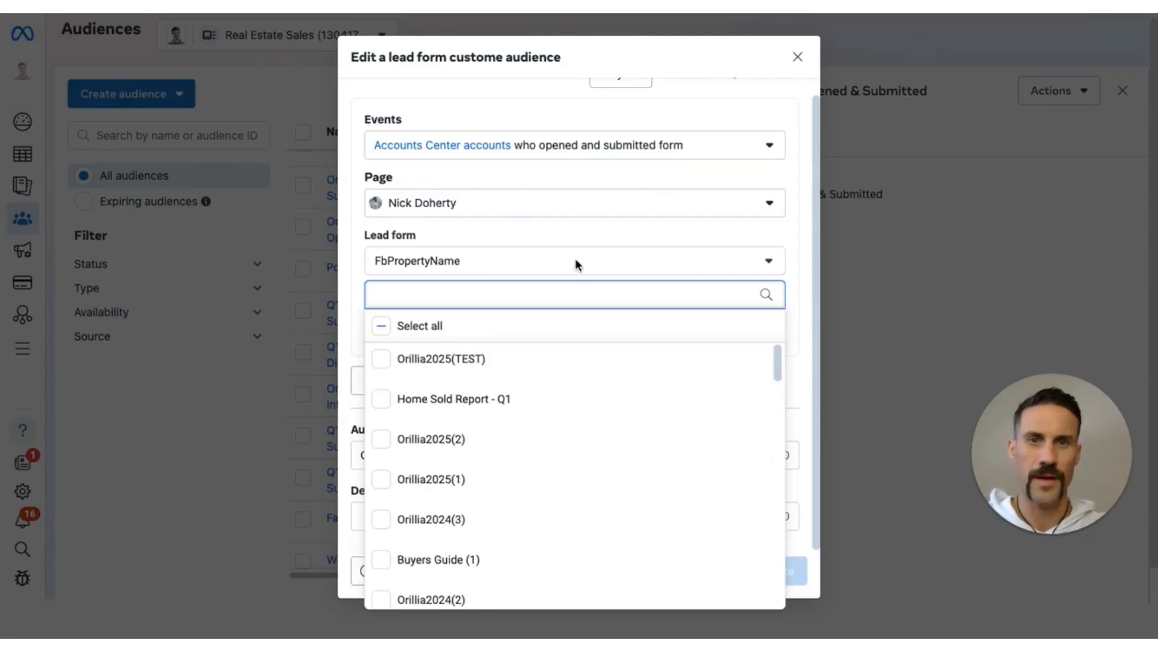
{"action": "left_click", "coordinate": [554, 237]}
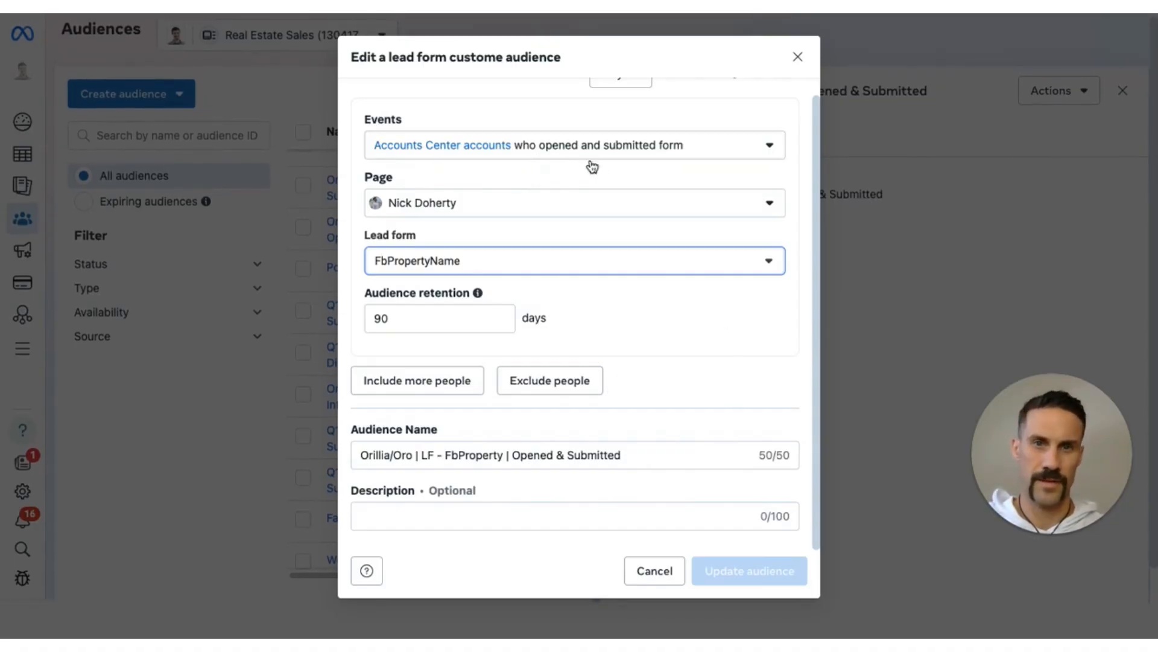
Review the event options of the lead form audience, and close its editor and details without saving changes.
{"action": "left_click", "coordinate": [767, 152]}
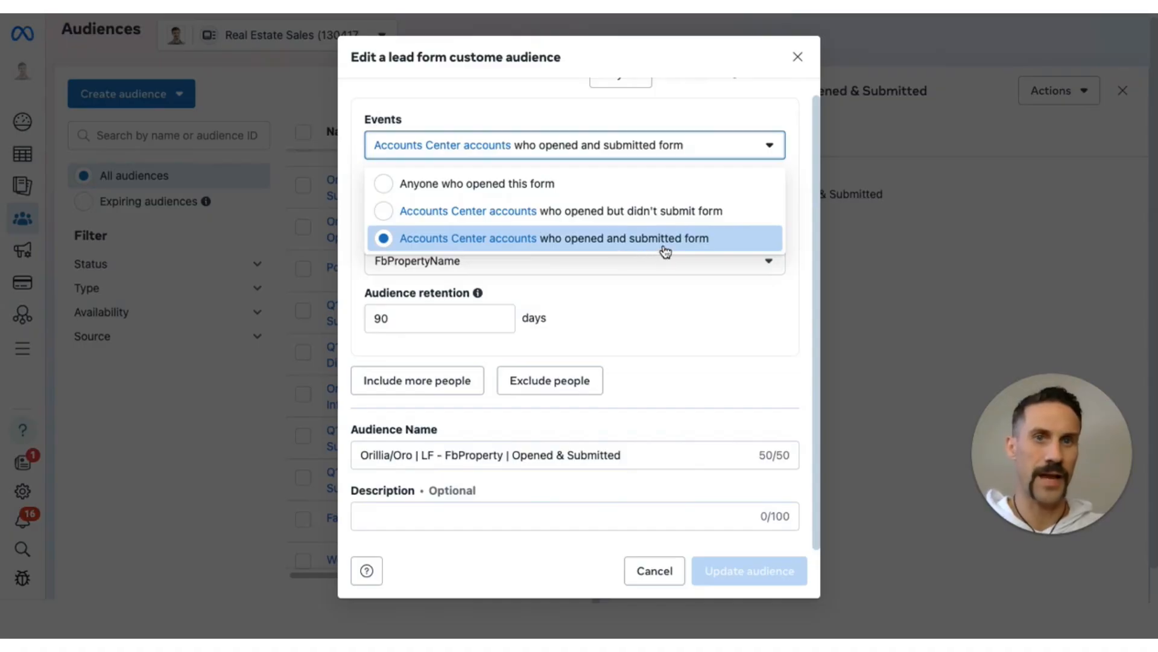
{"action": "left_click", "coordinate": [715, 314]}
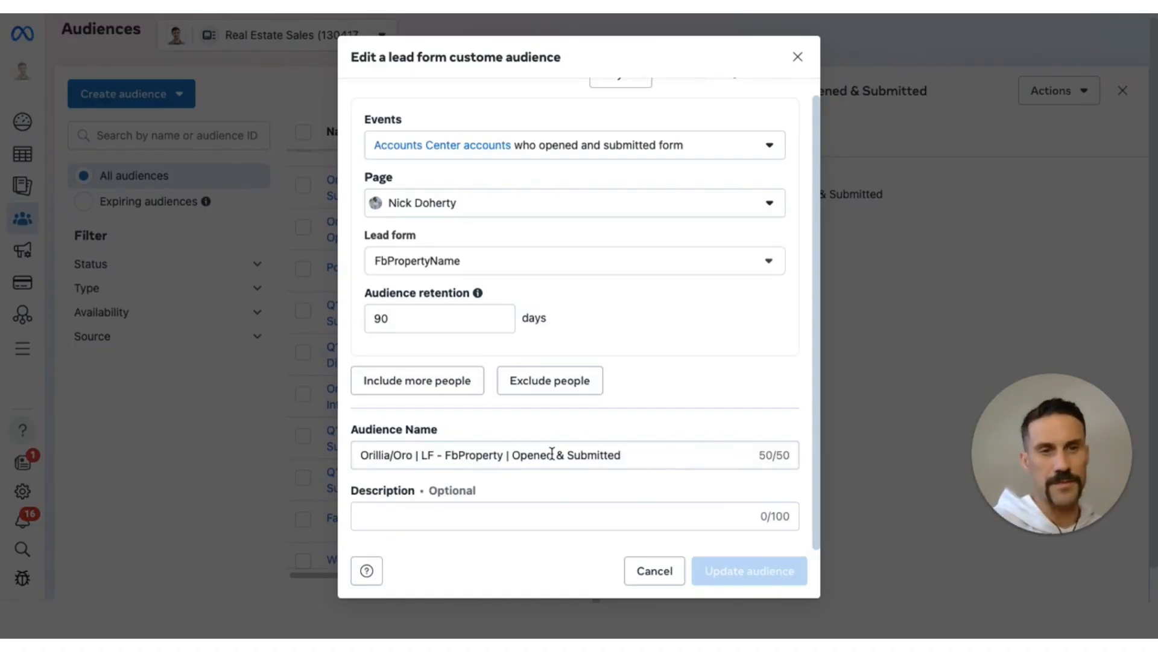
{"action": "left_click", "coordinate": [797, 58]}
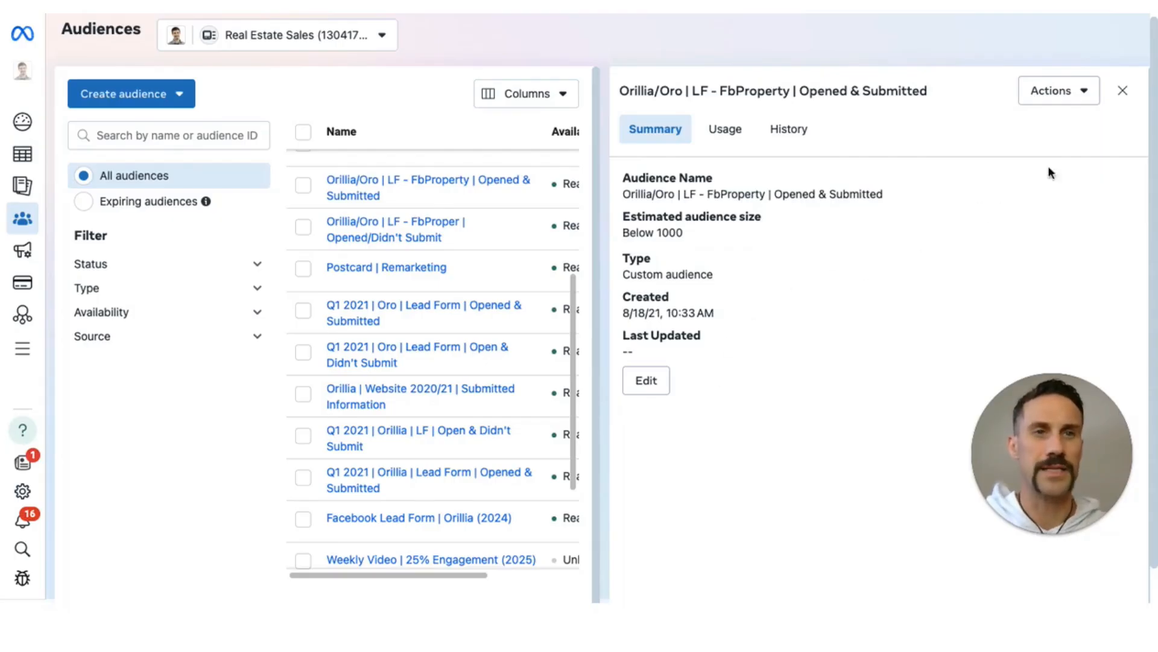
{"action": "left_click", "coordinate": [1122, 91]}
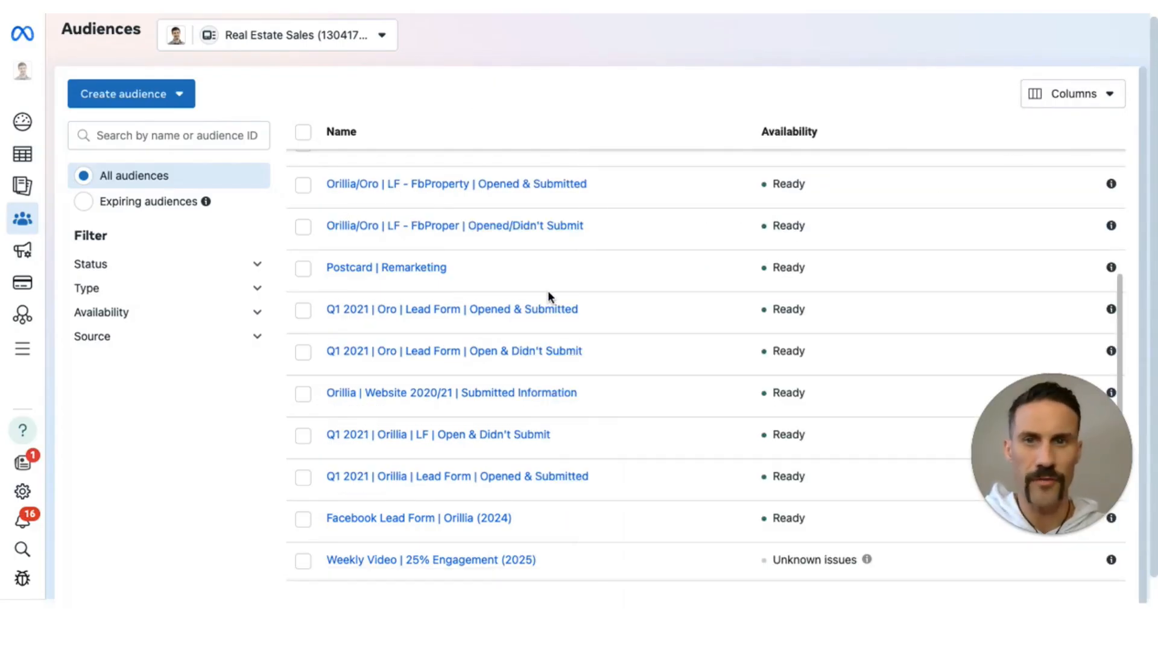
Look through the audience list and open the "Postcard | Remarketing" website audience for editing.
{"action": "scroll", "coordinate": [548, 291], "scroll_direction": "up", "scroll_amount": 1}
{"action": "scroll", "coordinate": [547, 291], "scroll_direction": "up", "scroll_amount": 1}
{"action": "scroll", "coordinate": [470, 256], "scroll_direction": "up", "scroll_amount": 1}
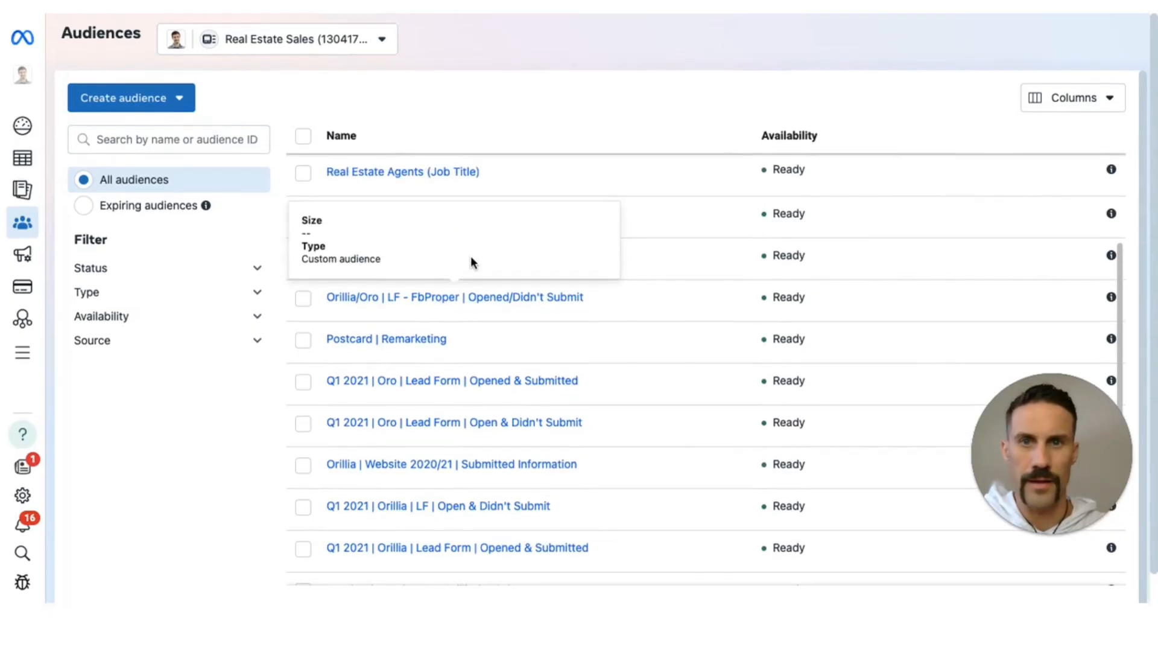
{"action": "scroll", "coordinate": [434, 336], "scroll_direction": "down", "scroll_amount": 2}
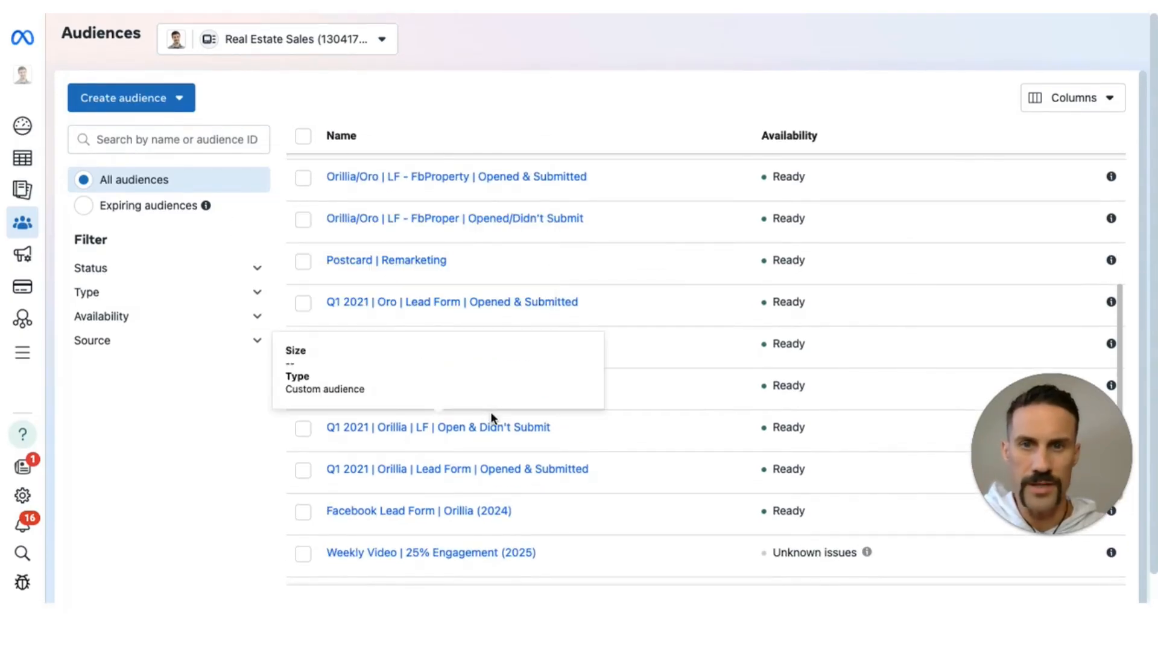
{"action": "mouse_move", "coordinate": [409, 264]}
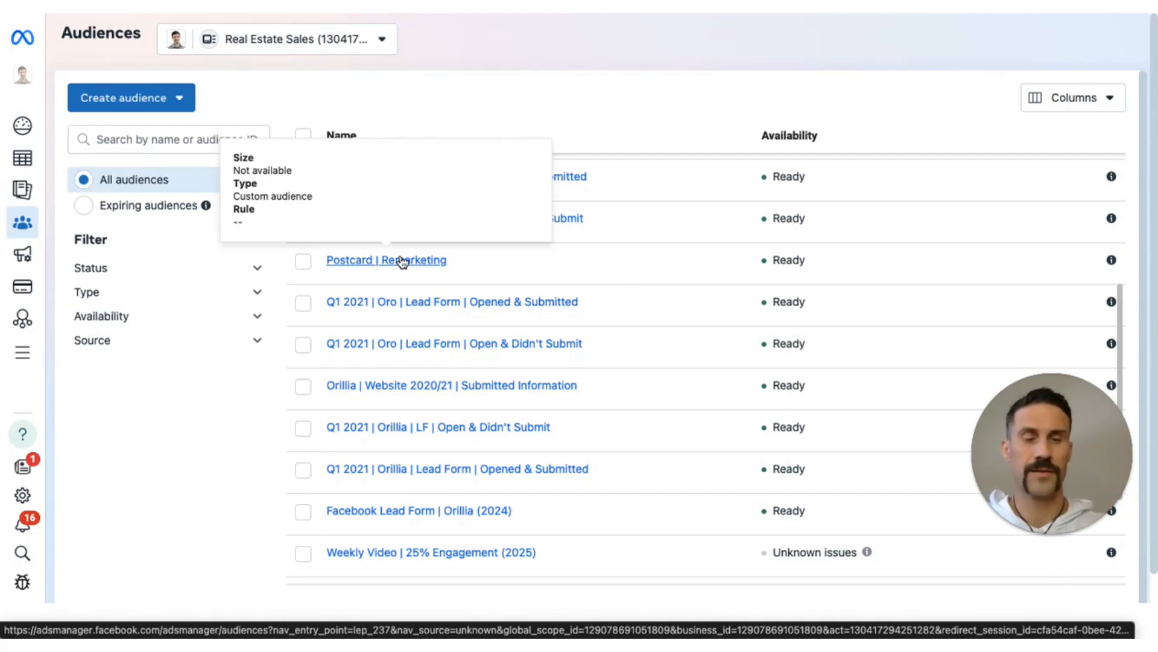
{"action": "left_click", "coordinate": [403, 261]}
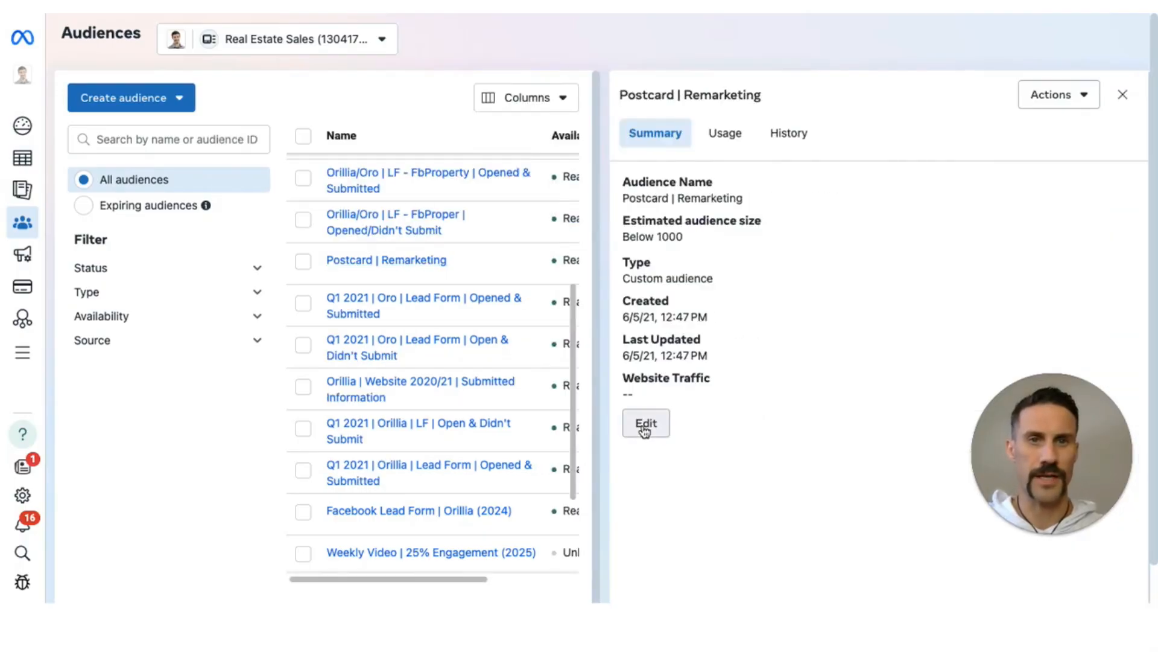
{"action": "left_click", "coordinate": [644, 424]}
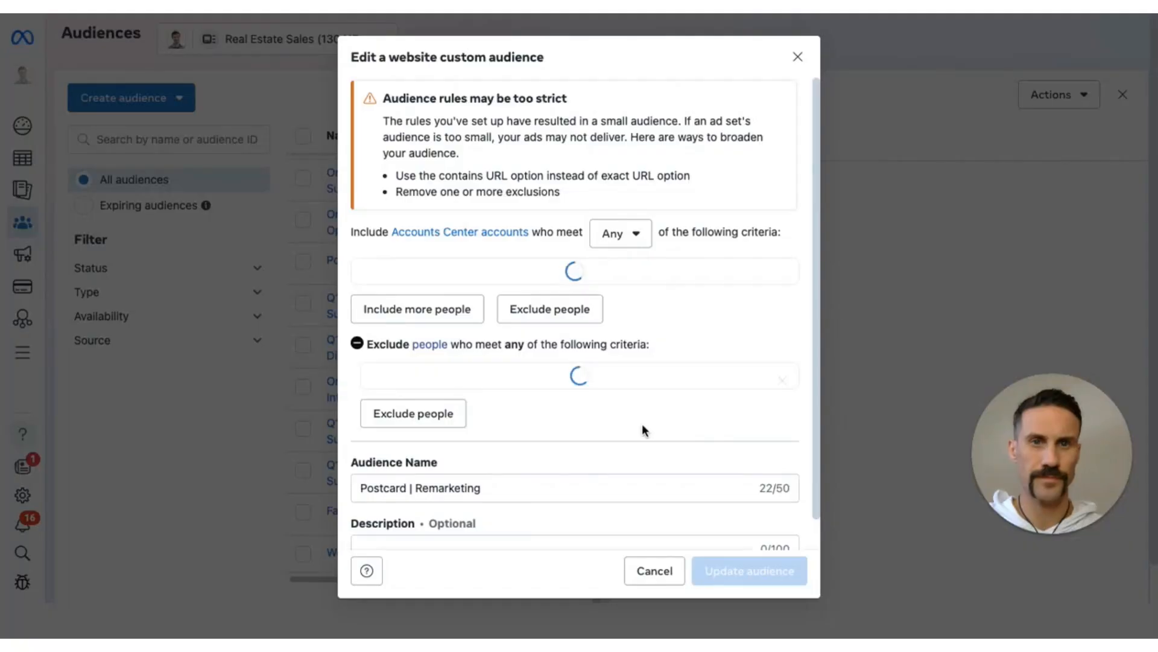
Examine the inclusion and exclusion rules of the Postcard | Remarketing audience, and close it without saving changes.
{"action": "scroll", "coordinate": [702, 325], "scroll_direction": "down", "scroll_amount": 2}
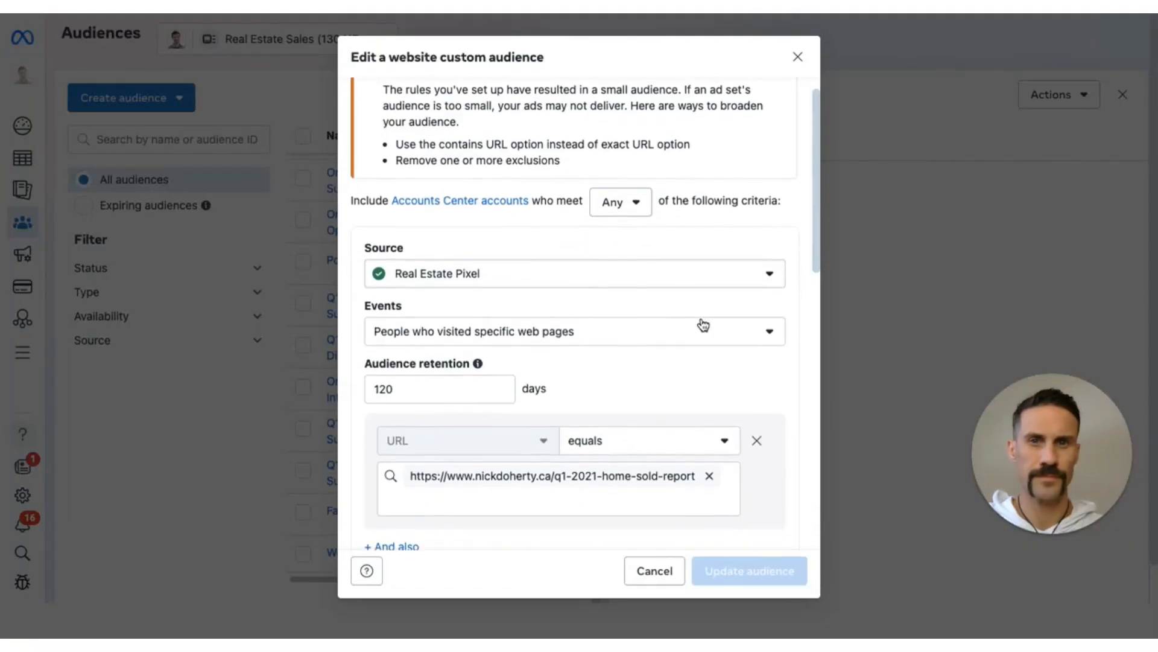
{"action": "scroll", "coordinate": [693, 309], "scroll_direction": "down", "scroll_amount": 2}
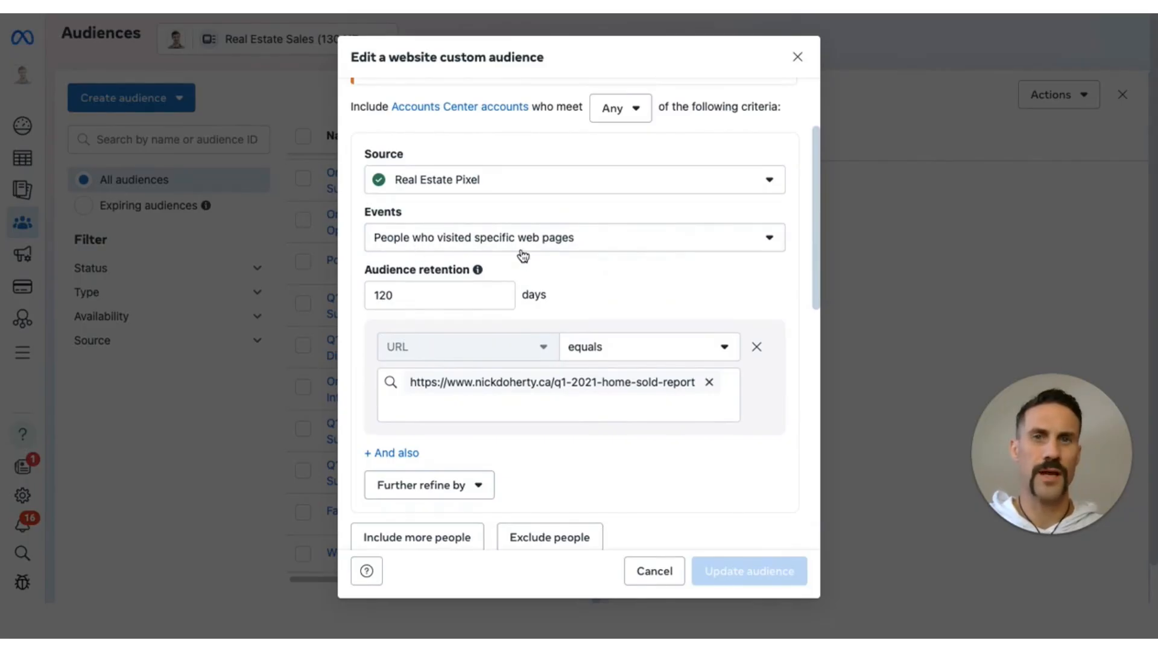
{"action": "scroll", "coordinate": [692, 281], "scroll_direction": "down", "scroll_amount": 1}
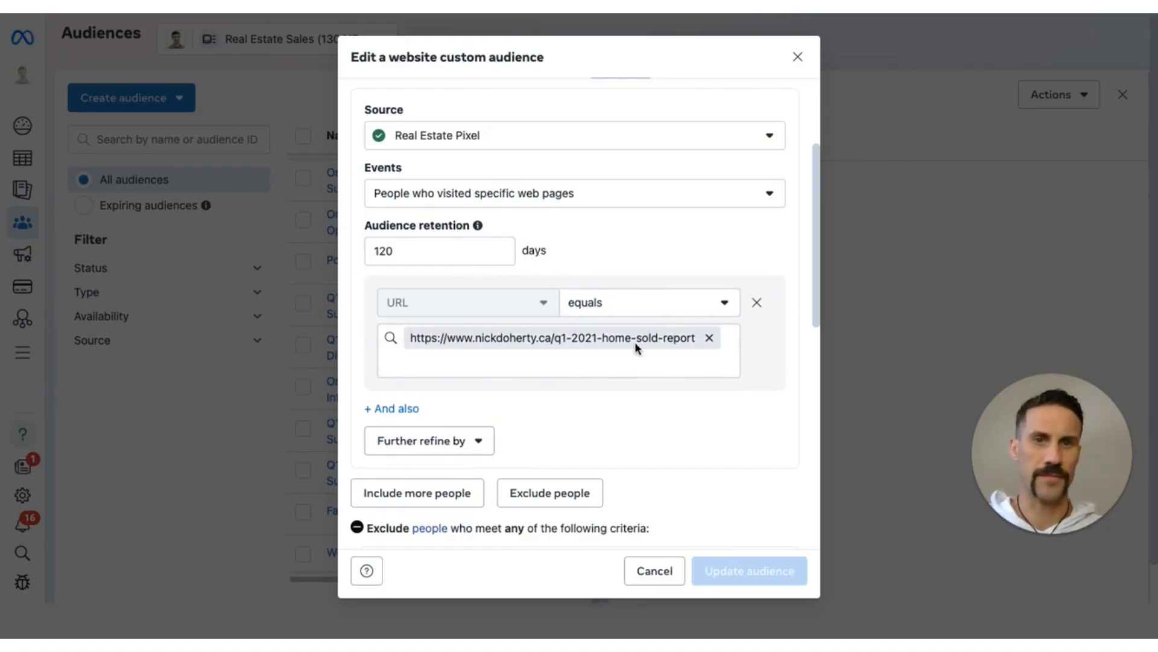
{"action": "scroll", "coordinate": [714, 250], "scroll_direction": "down", "scroll_amount": 1}
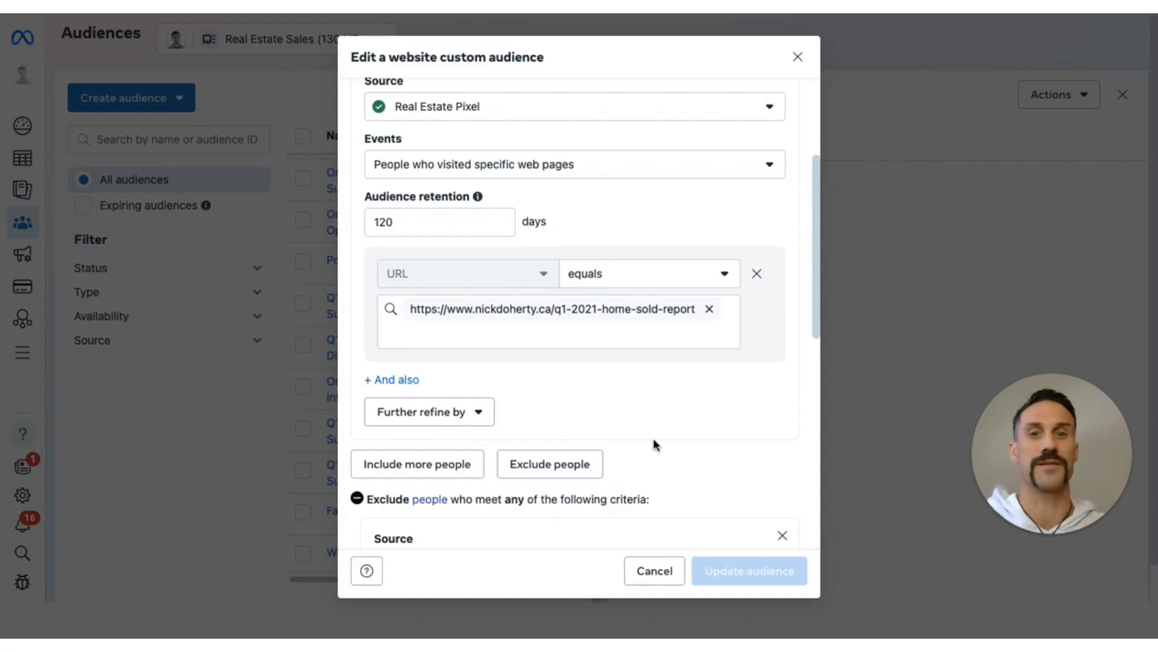
{"action": "scroll", "coordinate": [732, 387], "scroll_direction": "down", "scroll_amount": 4}
{"action": "scroll", "coordinate": [731, 389], "scroll_direction": "down", "scroll_amount": 2}
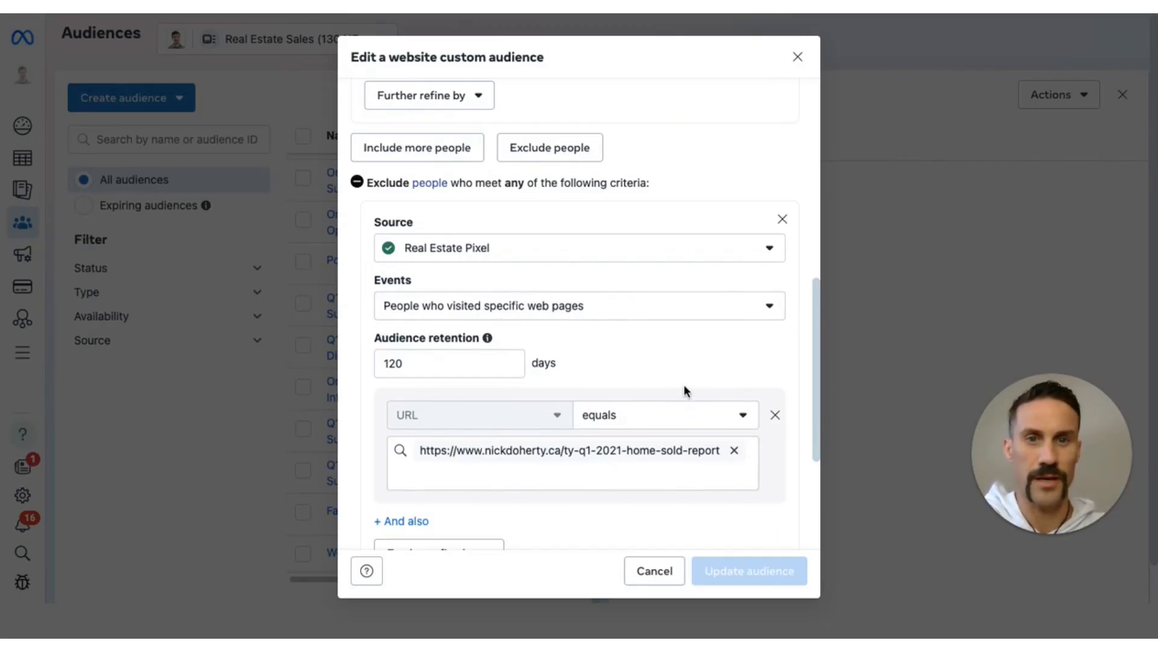
{"action": "scroll", "coordinate": [683, 384], "scroll_direction": "up", "scroll_amount": 6}
{"action": "scroll", "coordinate": [683, 383], "scroll_direction": "down", "scroll_amount": 5}
{"action": "scroll", "coordinate": [684, 389], "scroll_direction": "down", "scroll_amount": 5}
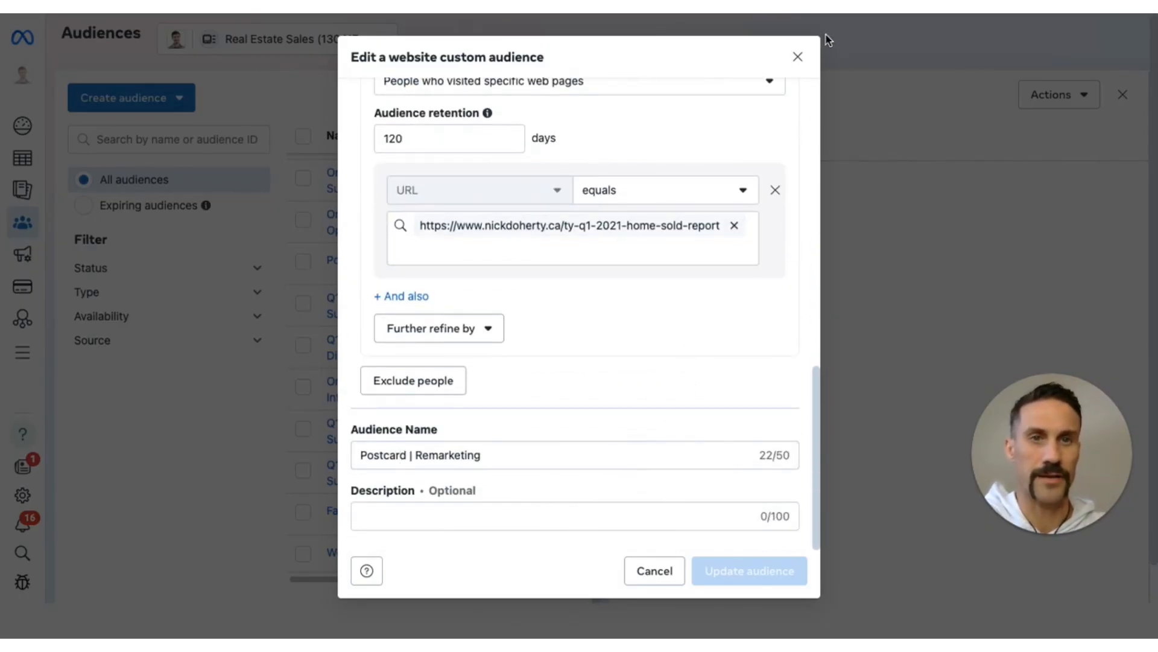
{"action": "left_click", "coordinate": [798, 57]}
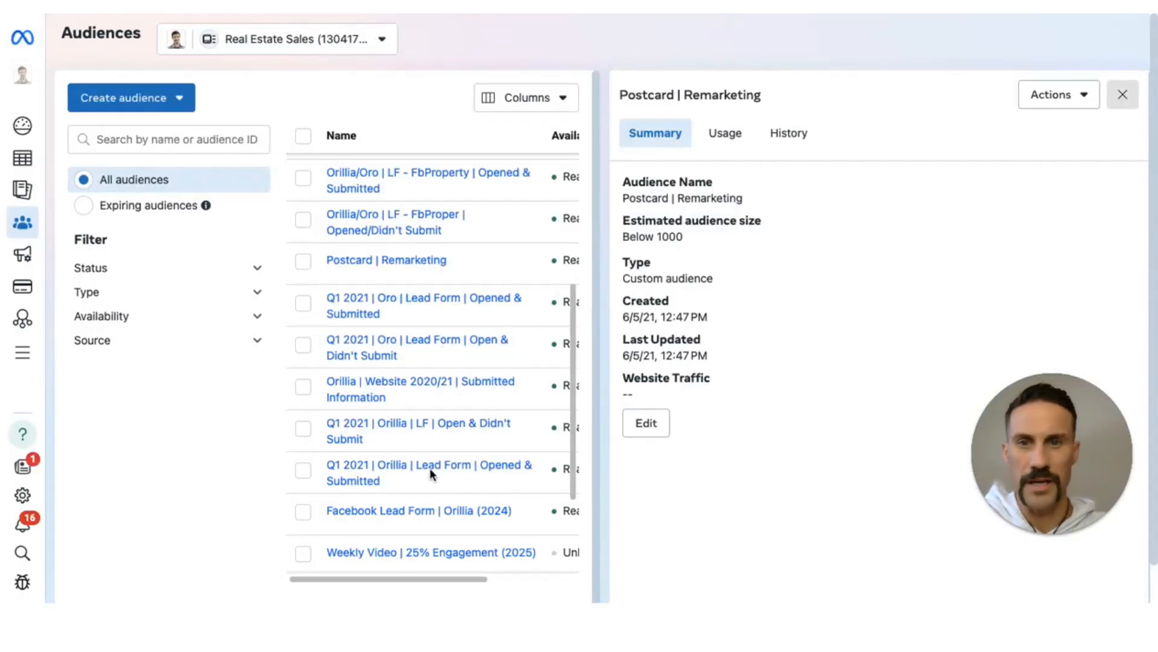
{"action": "left_click", "coordinate": [1122, 97]}
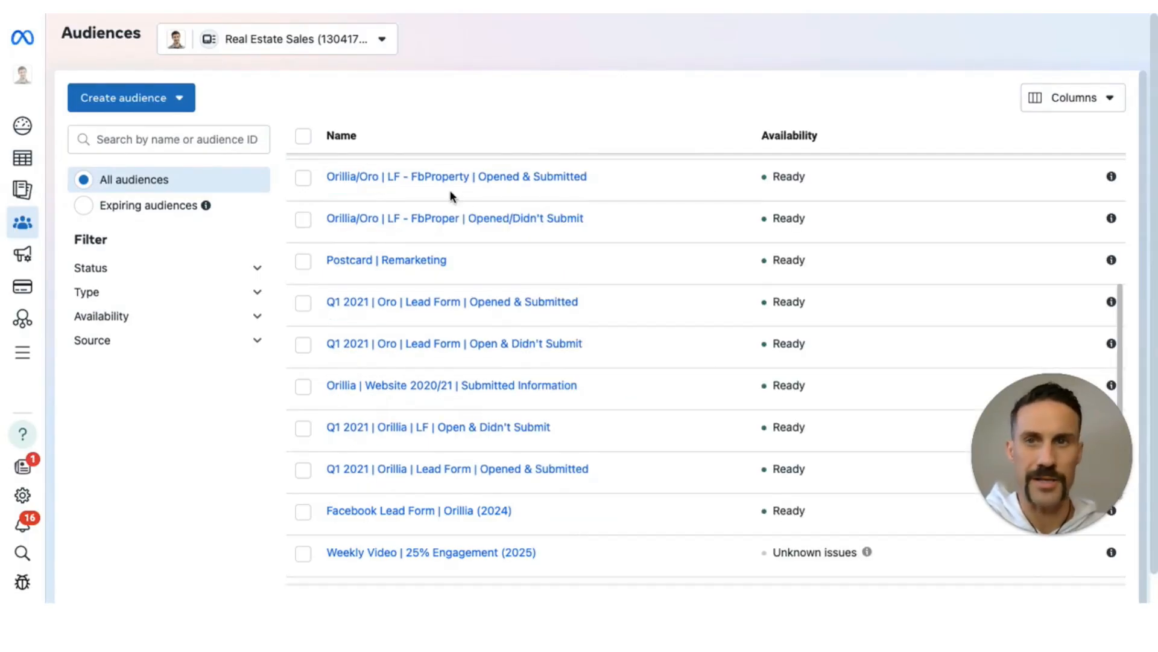
Start a new custom audience from the Website source and select Real Estate Pixel as its pixel source.
{"action": "left_click", "coordinate": [139, 105]}
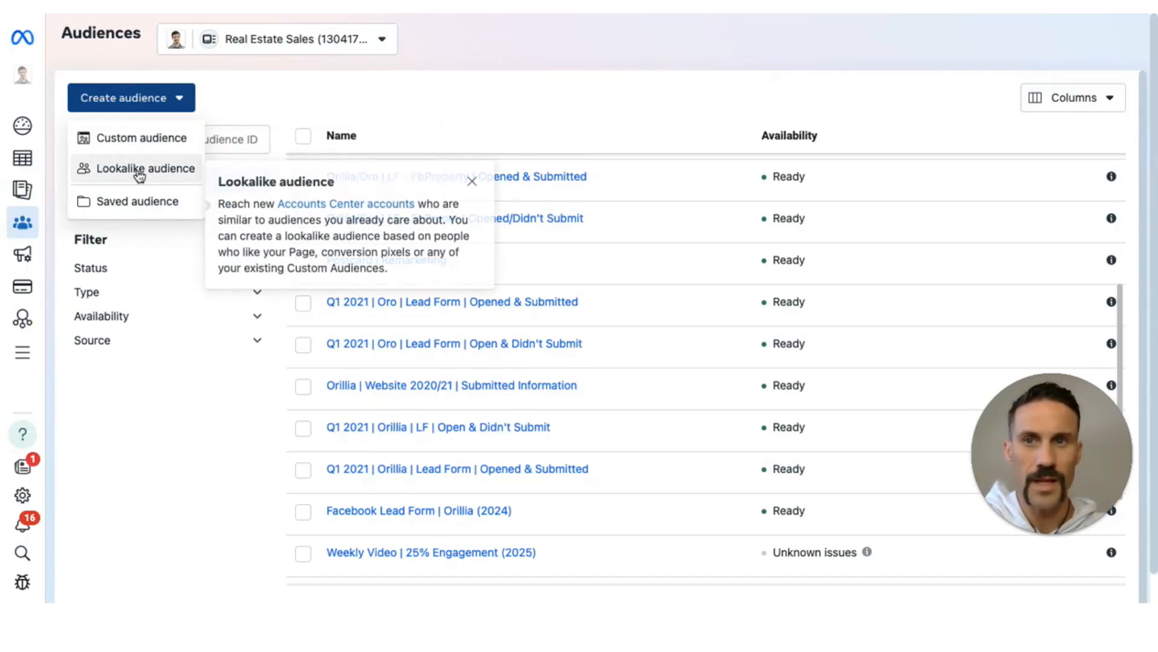
{"action": "left_click", "coordinate": [140, 139]}
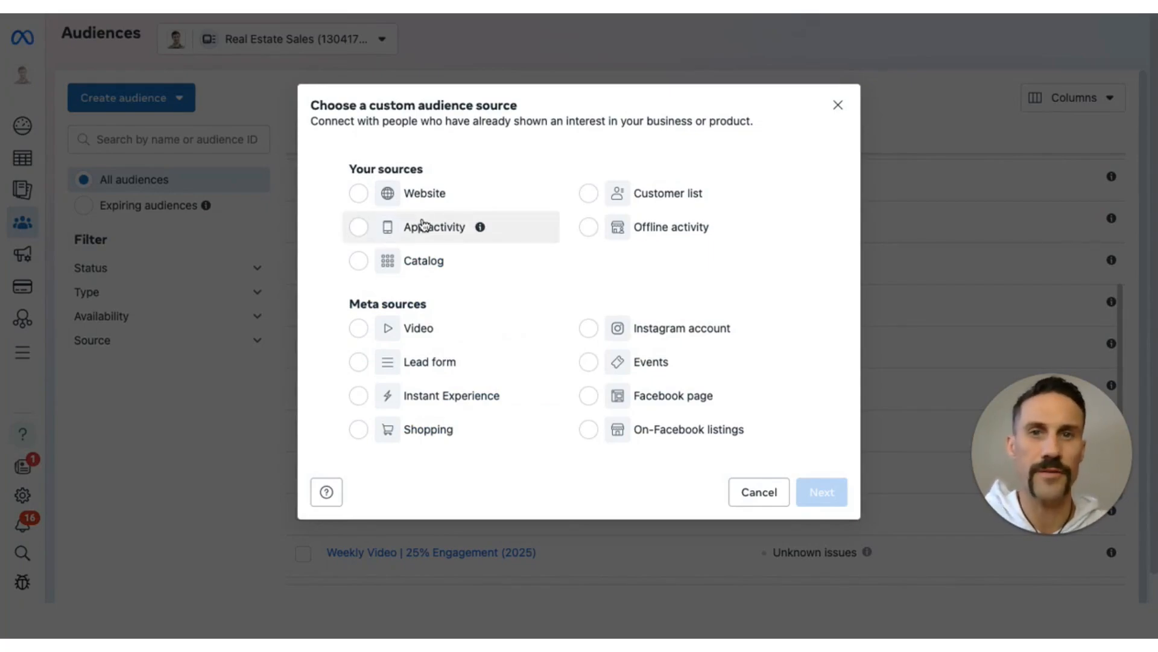
{"action": "left_click", "coordinate": [360, 199]}
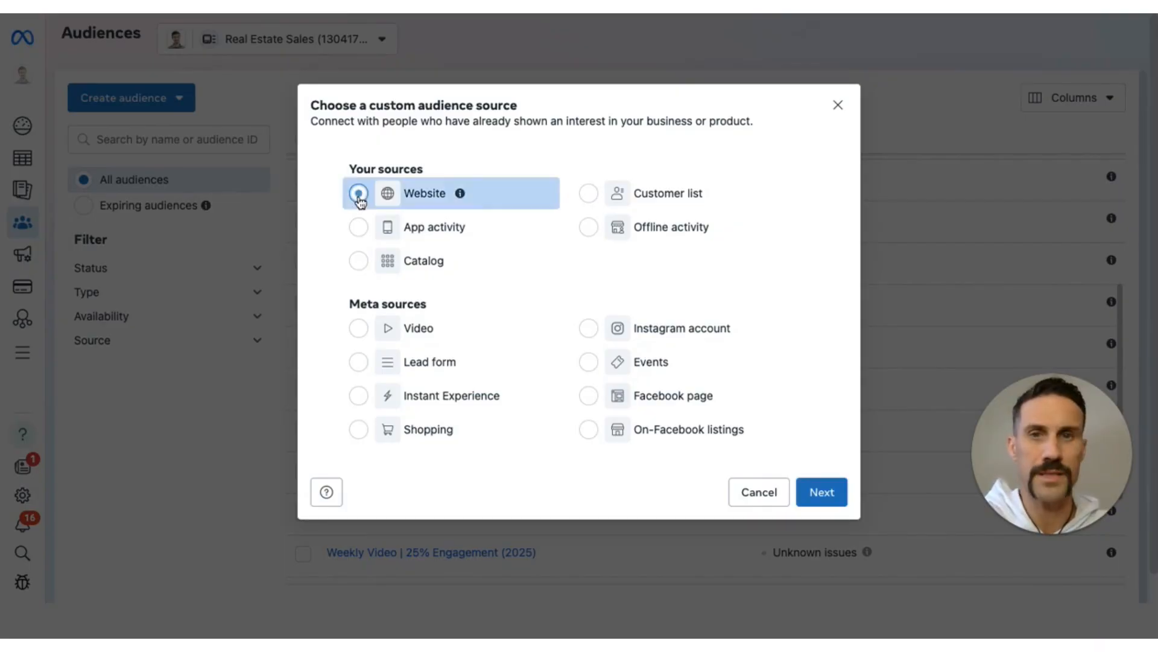
{"action": "left_click", "coordinate": [830, 503]}
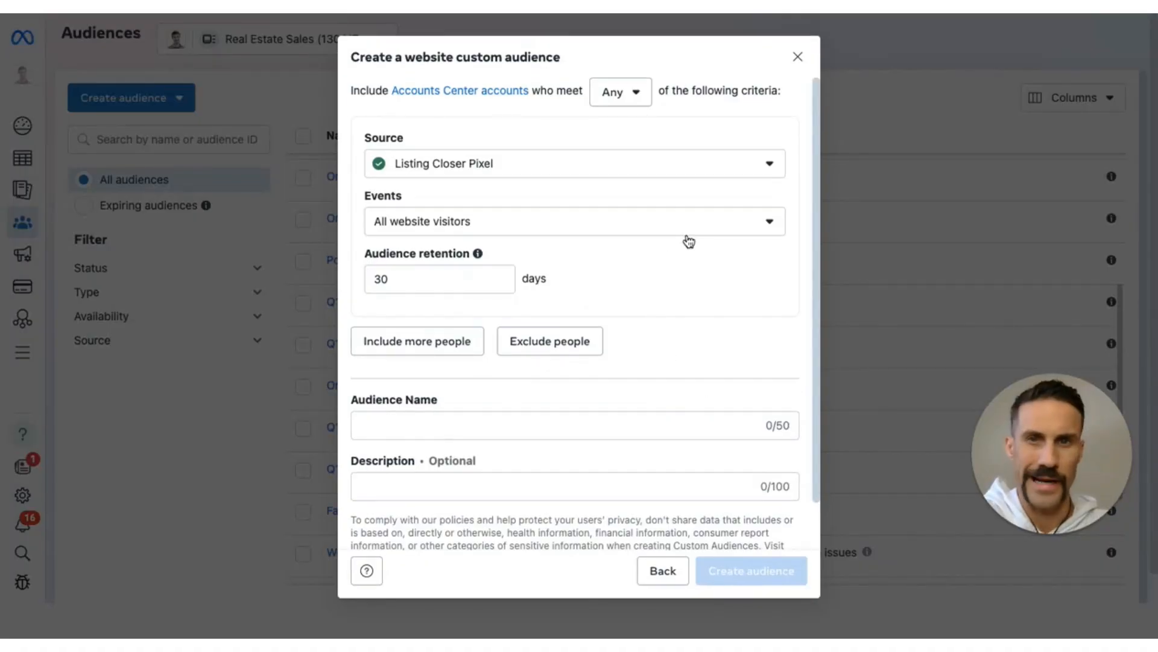
{"action": "left_click", "coordinate": [735, 169]}
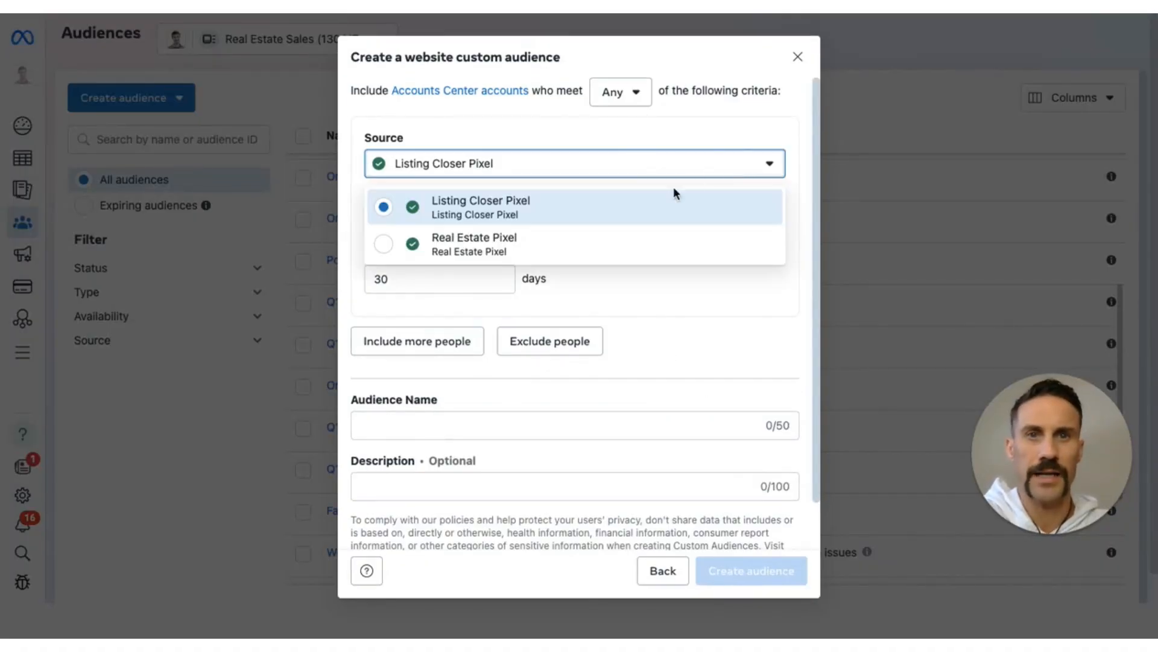
{"action": "left_click", "coordinate": [603, 248]}
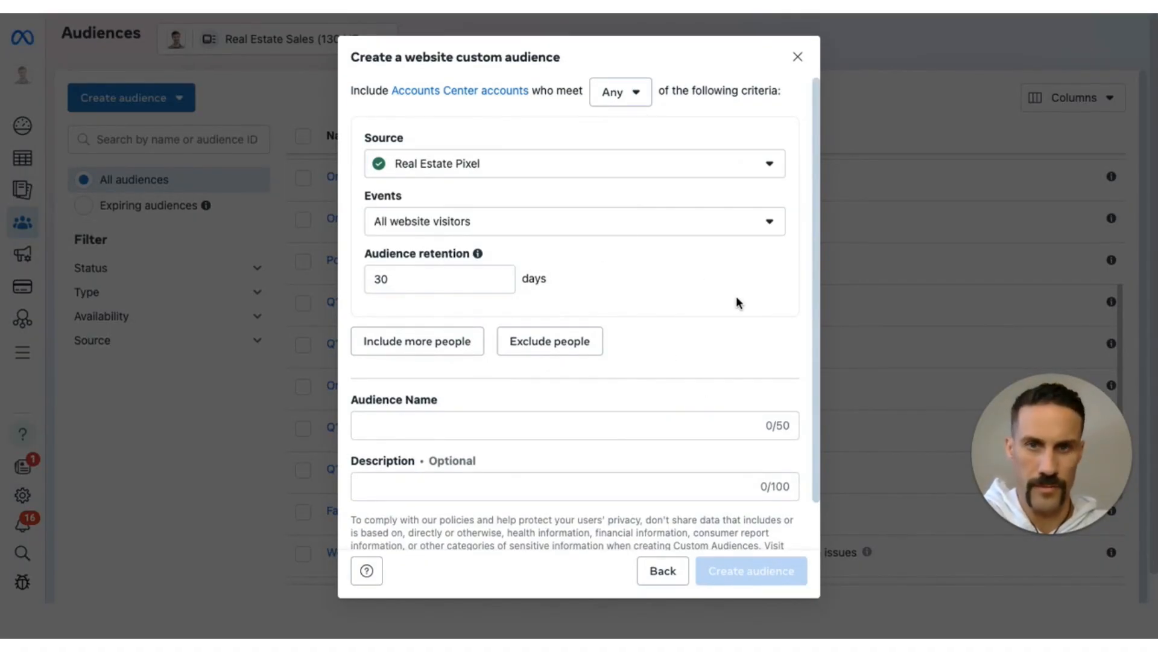
Set the website audience's retention period to 180 days.
{"action": "left_click", "coordinate": [466, 281]}
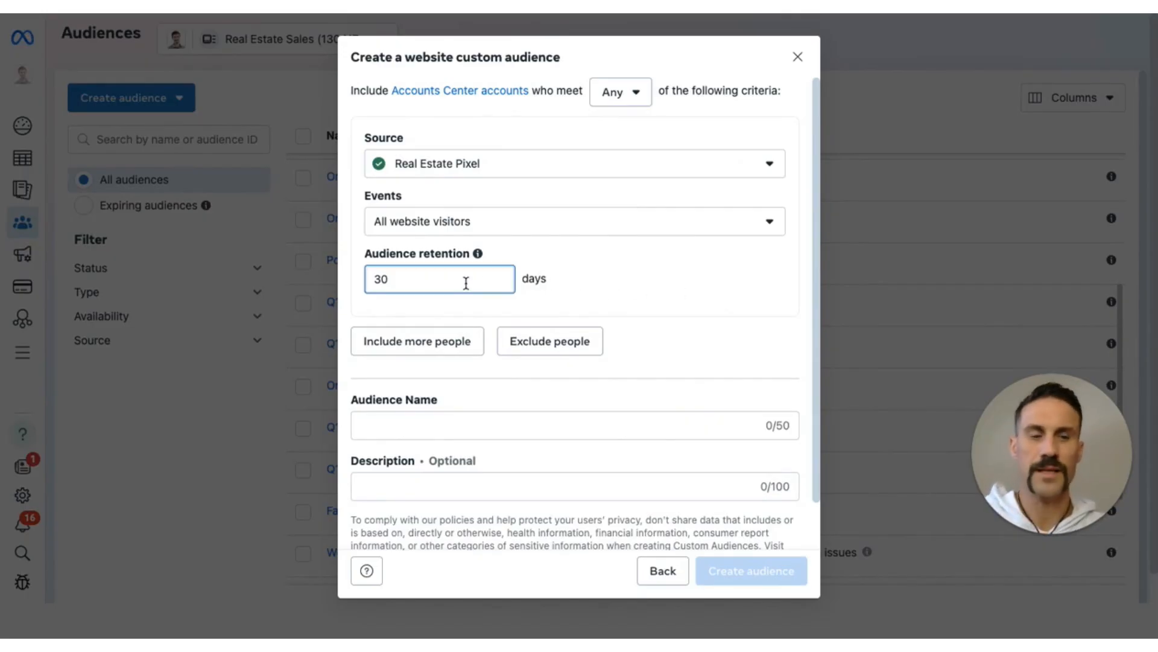
{"action": "key", "text": "BackSpace"}
{"action": "key", "text": "BackSpace"}
{"action": "type", "text": "36"}
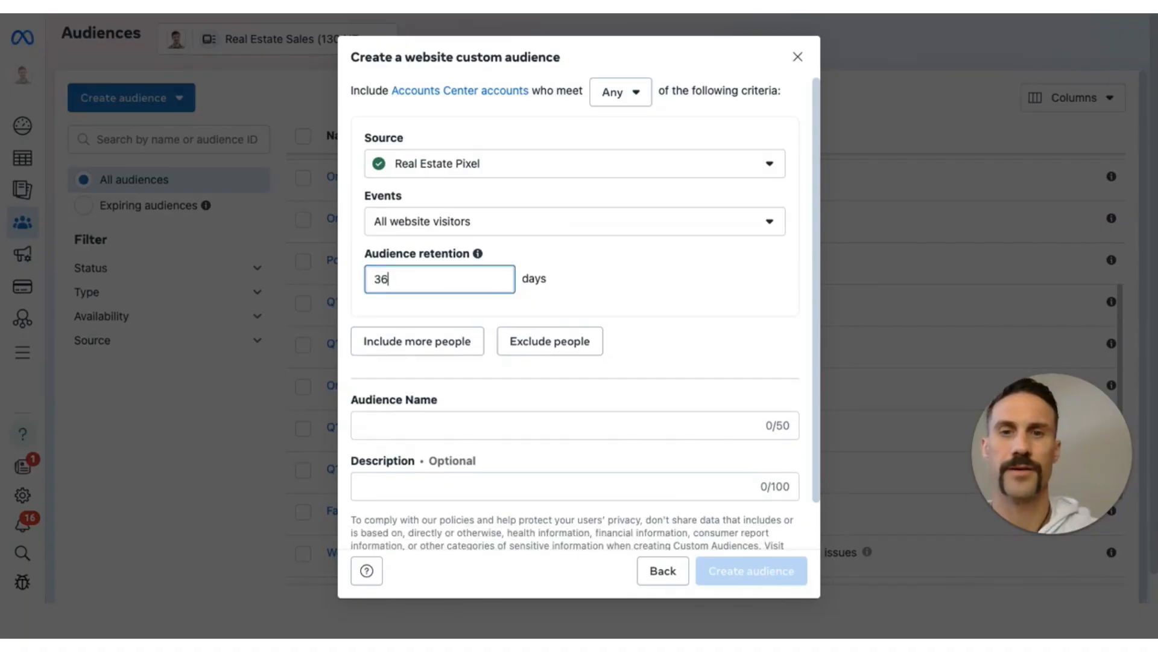
{"action": "type", "text": "5"}
{"action": "key", "text": "BackSpace"}
{"action": "key", "text": "BackSpace"}
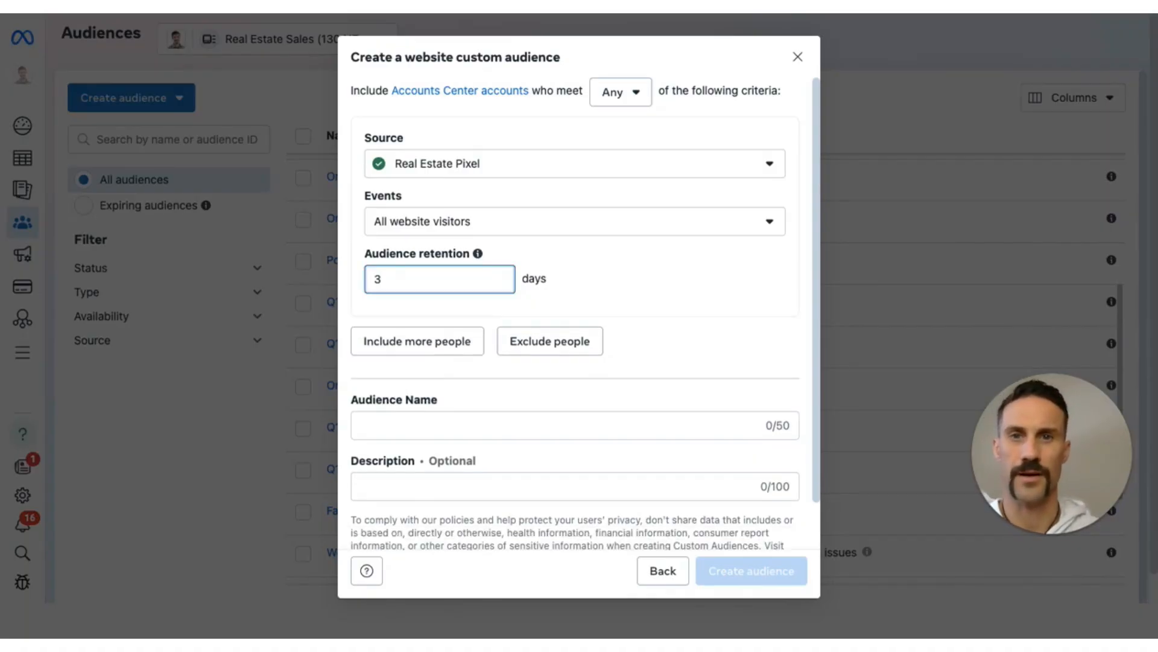
{"action": "key", "text": "BackSpace"}
{"action": "type", "text": "180"}
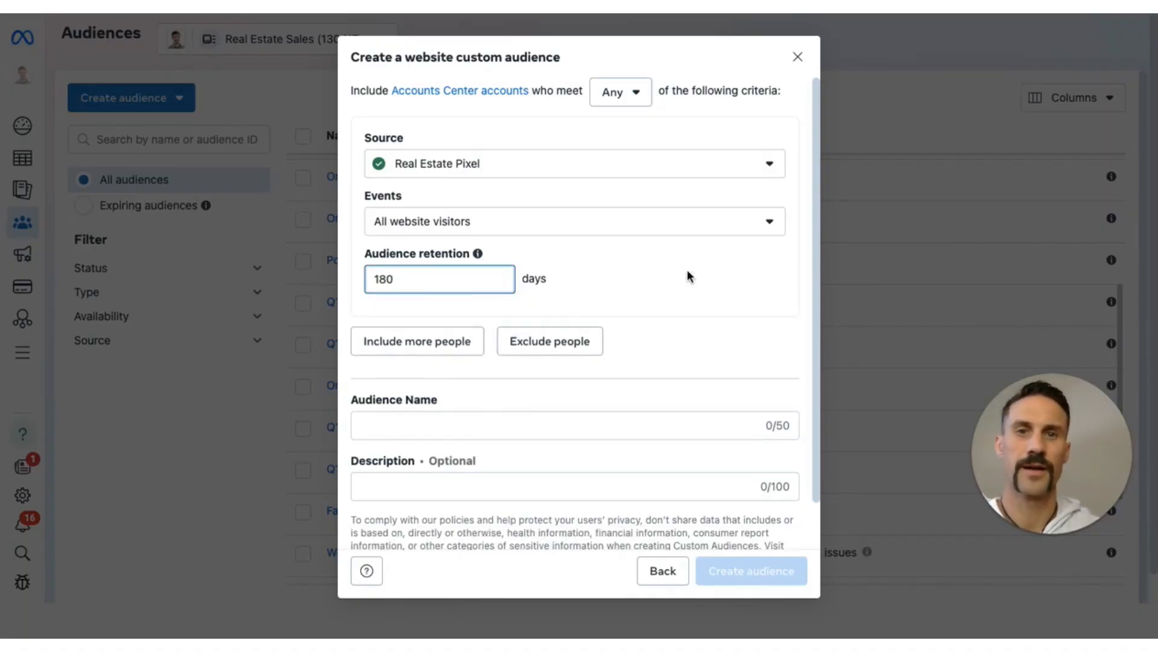
Review the event options available for the website audience, leaving the selection as it is.
{"action": "scroll", "coordinate": [697, 315], "scroll_direction": "down", "scroll_amount": 1}
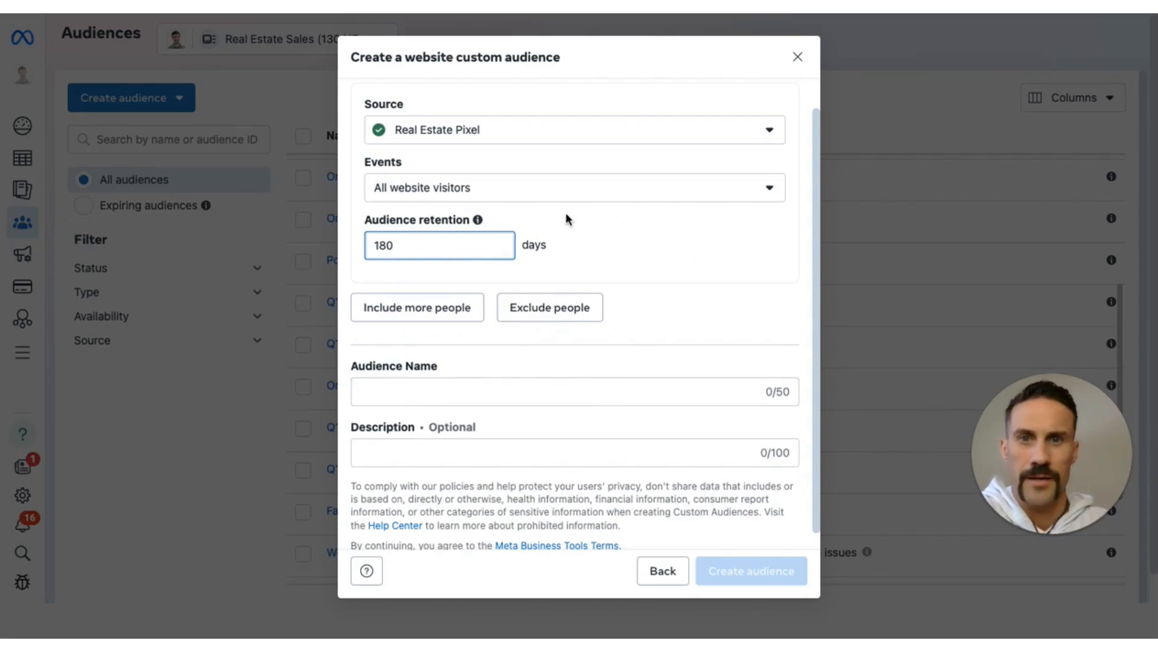
{"action": "left_click", "coordinate": [724, 193]}
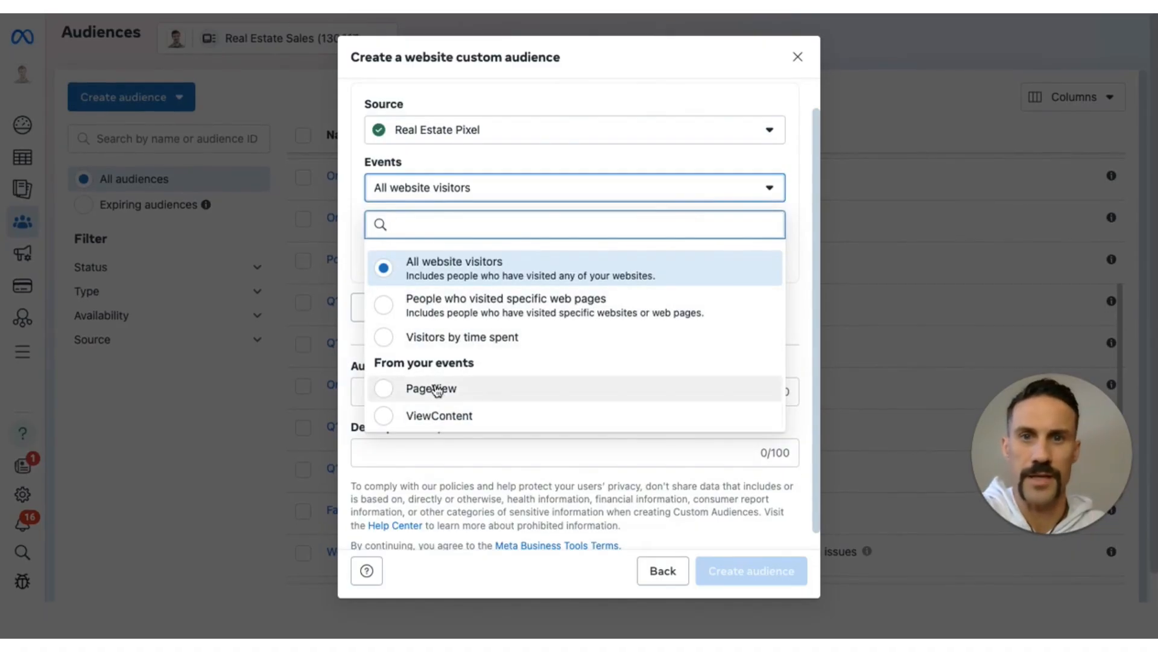
{"action": "left_click", "coordinate": [652, 164]}
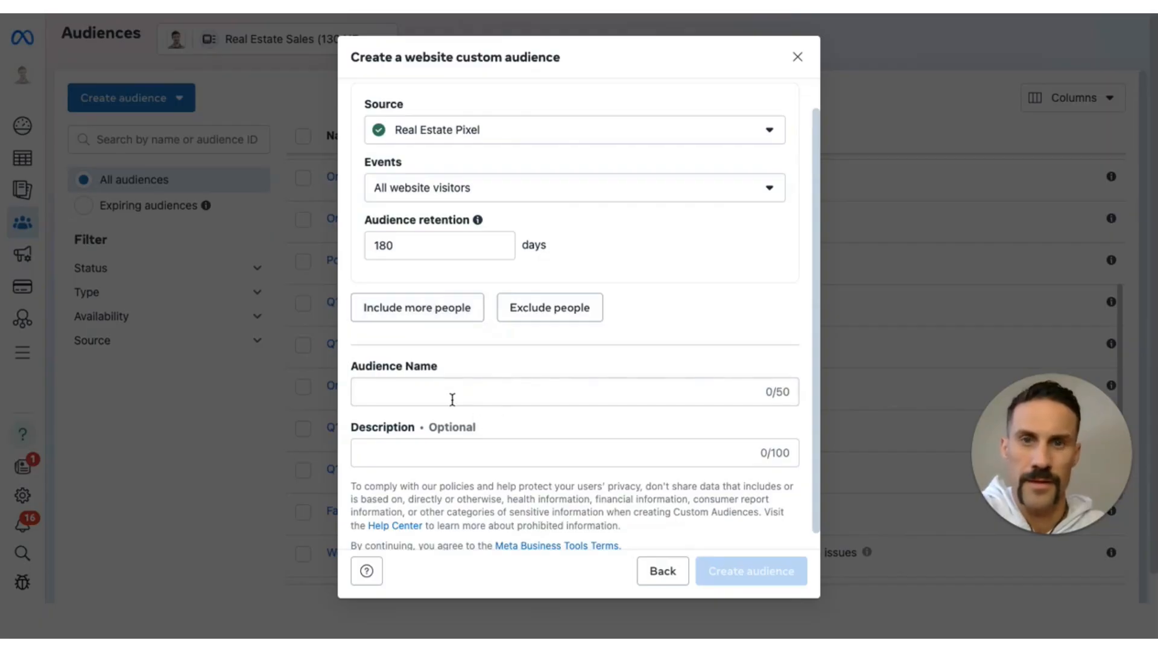
Set the first rule's event to People who visited specific web pages, and discard the additional inclusion rule added below it.
{"action": "scroll", "coordinate": [453, 397], "scroll_direction": "down", "scroll_amount": 1}
{"action": "left_click", "coordinate": [435, 299]}
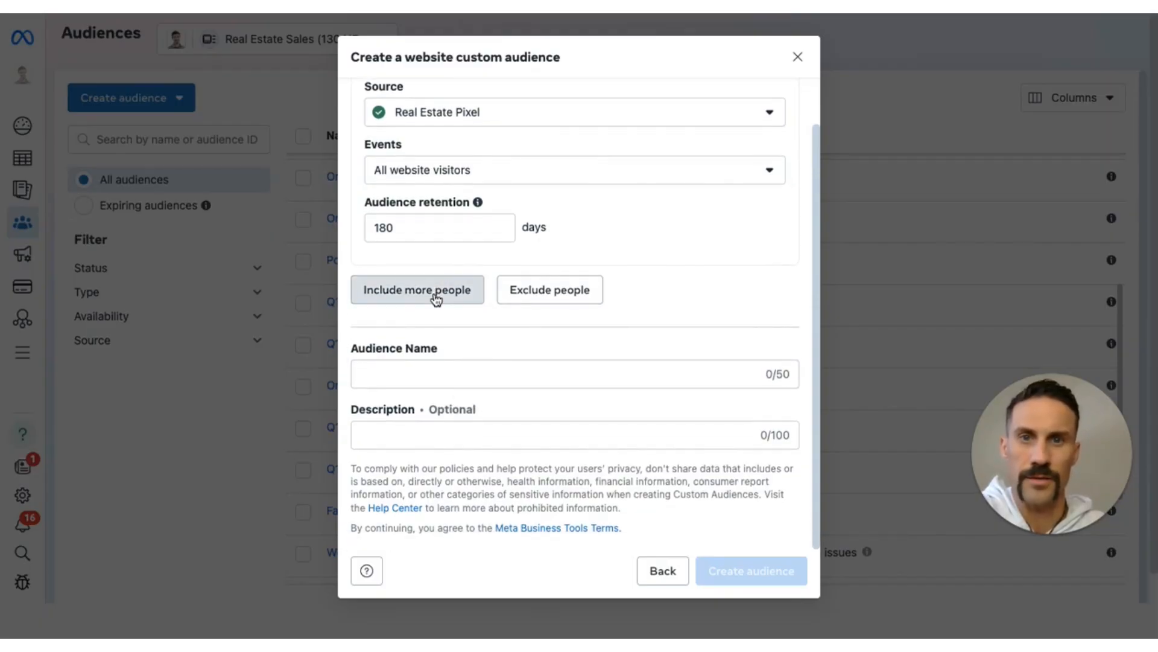
{"action": "scroll", "coordinate": [717, 336], "scroll_direction": "up", "scroll_amount": 3}
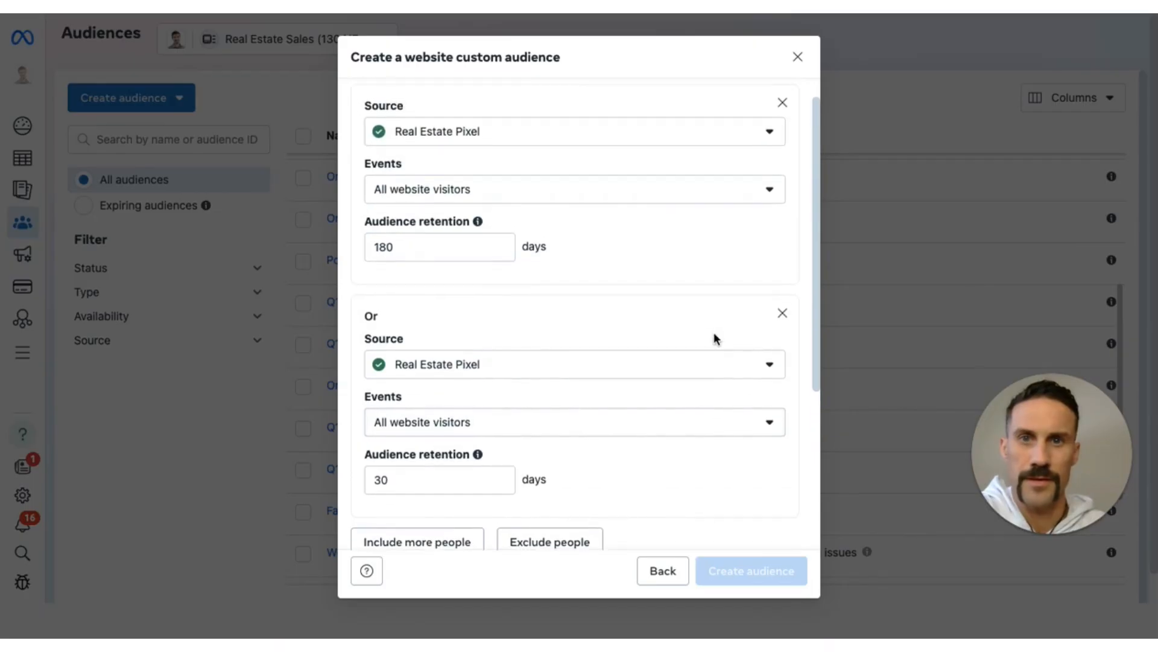
{"action": "left_click", "coordinate": [768, 223]}
{"action": "left_click", "coordinate": [388, 339]}
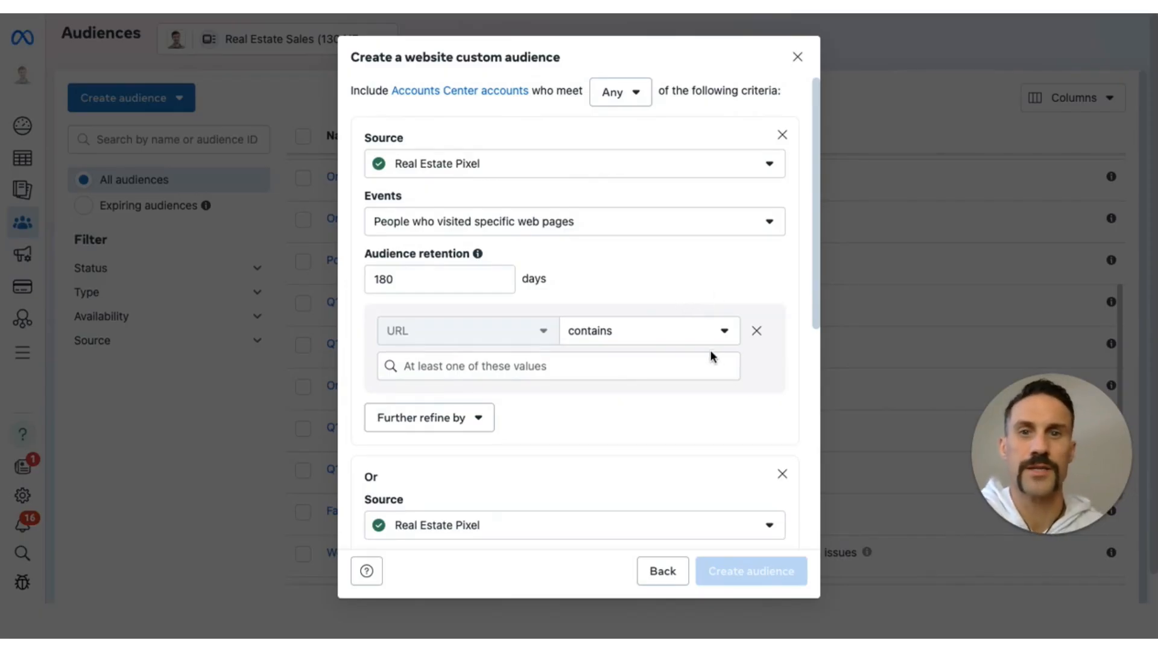
{"action": "left_click", "coordinate": [782, 474]}
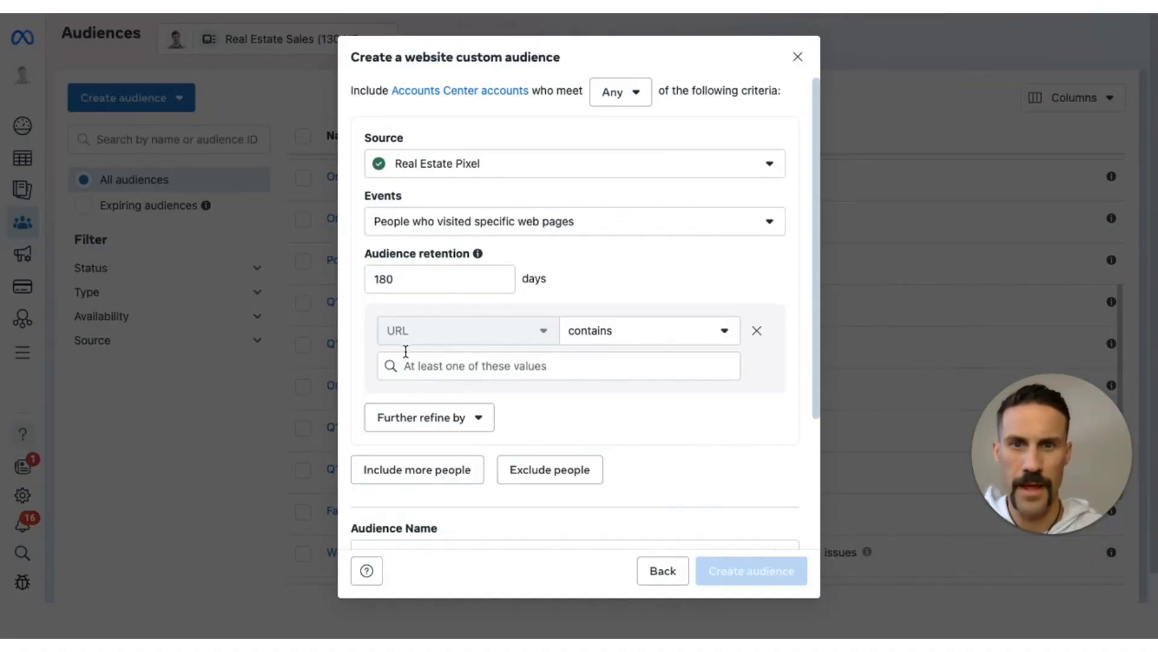
Enter the business's website address as the "contains" URL value, and check the other URL match options without changing them.
{"action": "left_click", "coordinate": [498, 366]}
{"action": "type", "text": "https://www.nickdoherty.ca/"}
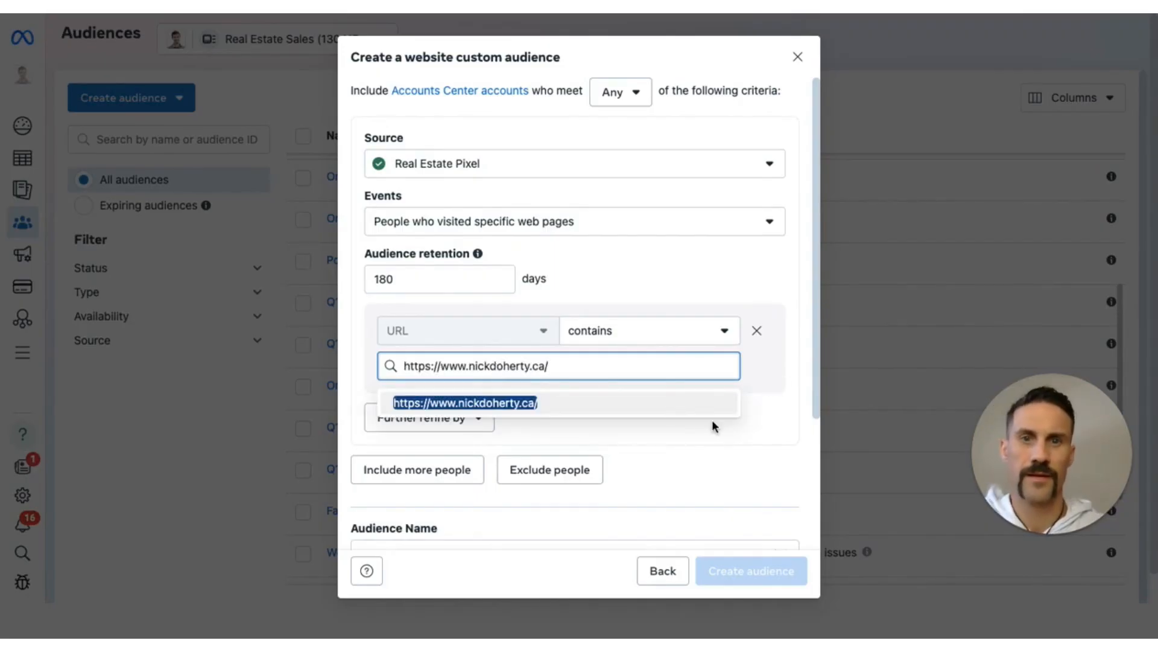
{"action": "key", "text": "Return"}
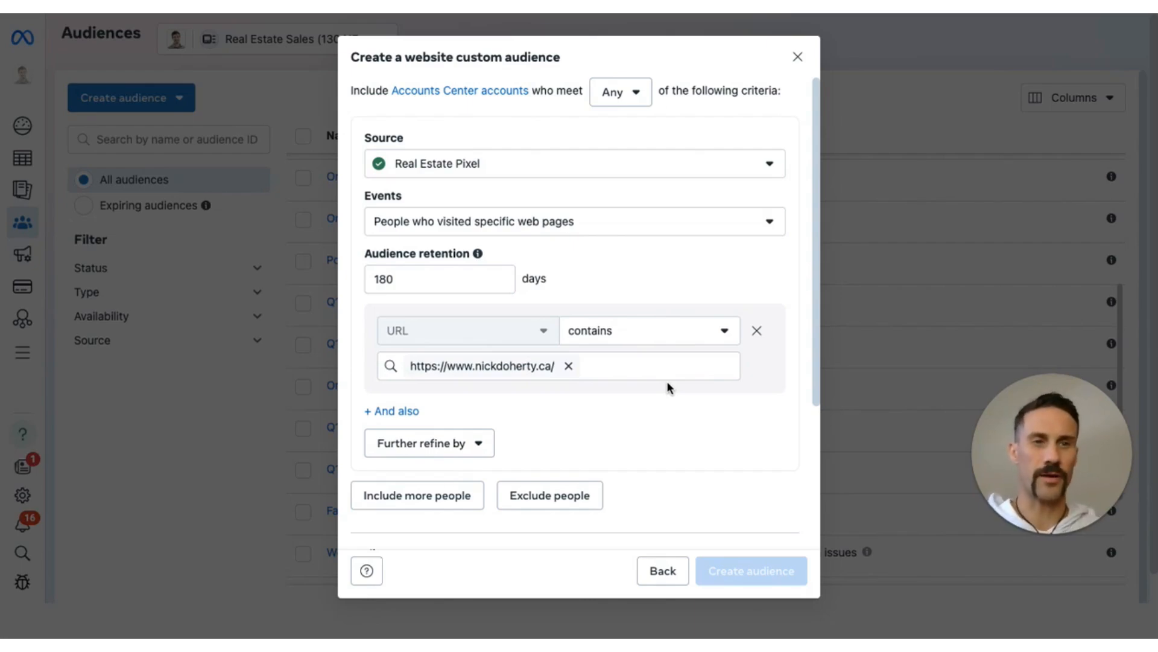
{"action": "left_click", "coordinate": [724, 330]}
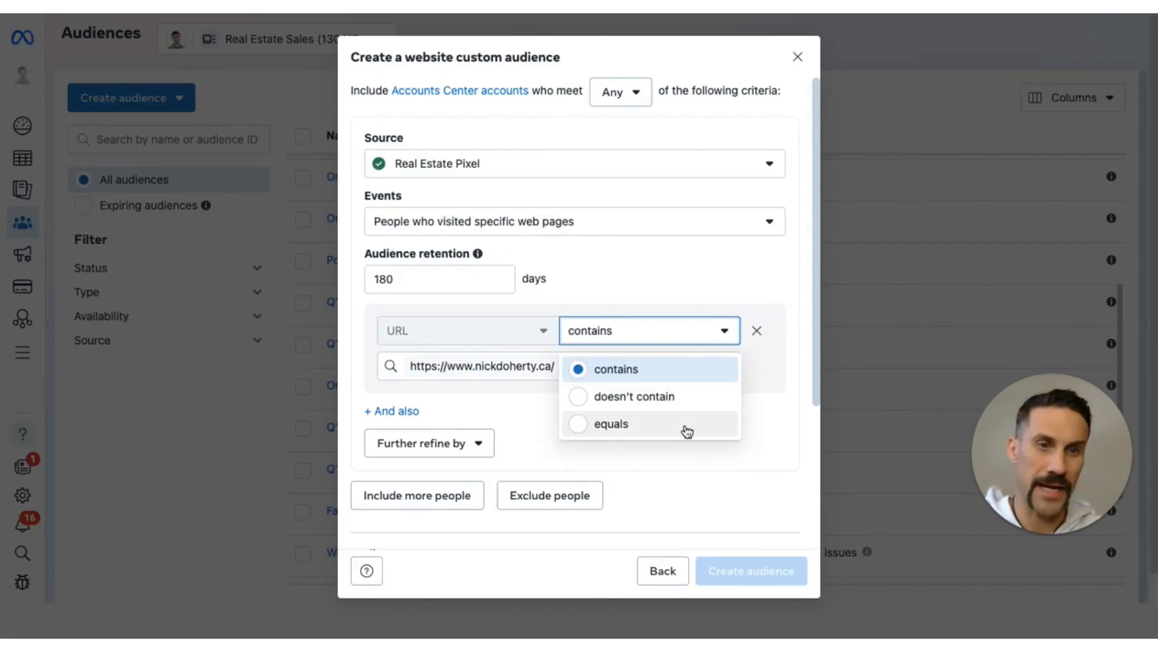
{"action": "left_click", "coordinate": [640, 465]}
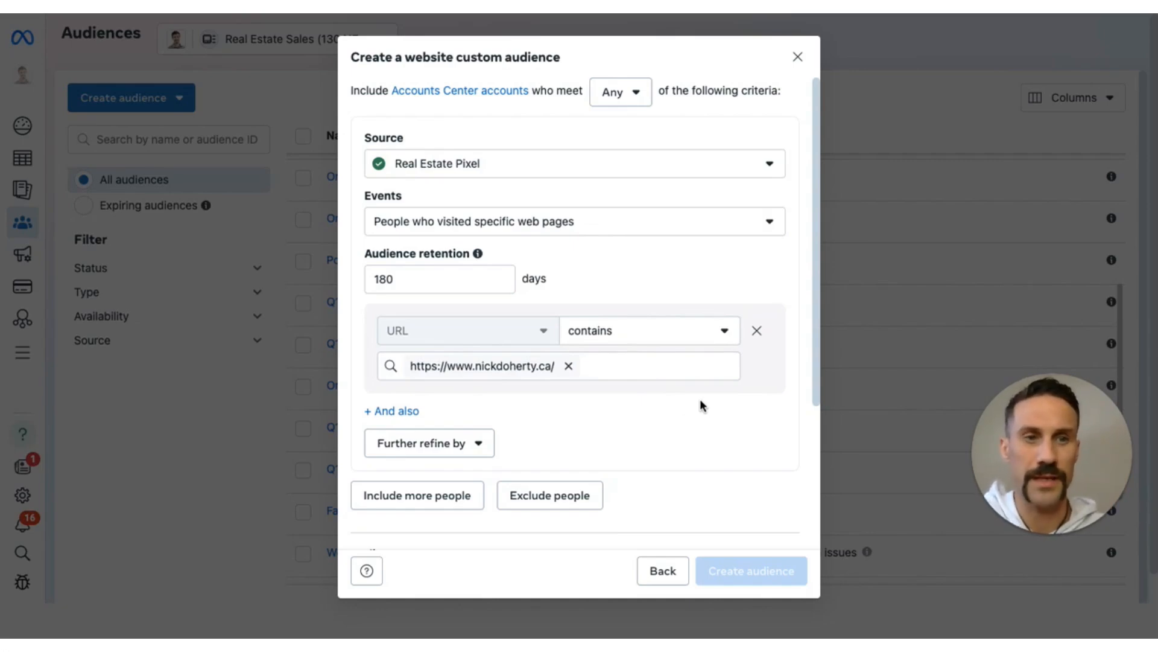
Try adding a second URL condition that must also match, look at the further refinement options, and remove the empty condition.
{"action": "scroll", "coordinate": [700, 400], "scroll_direction": "down", "scroll_amount": 3}
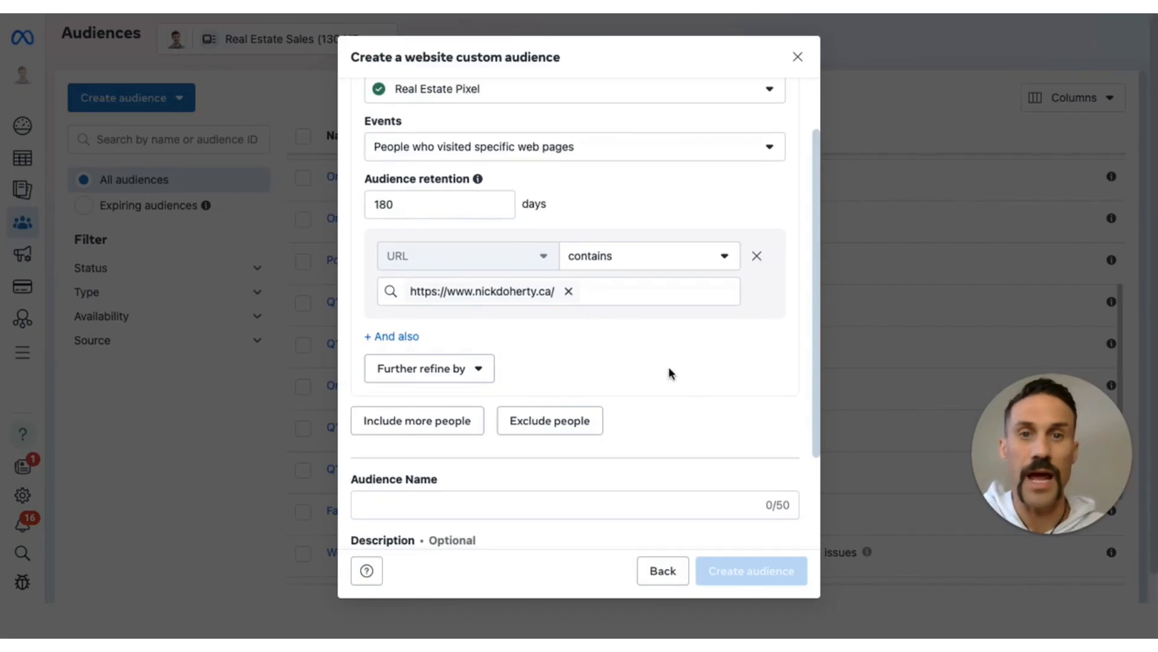
{"action": "left_click", "coordinate": [398, 336]}
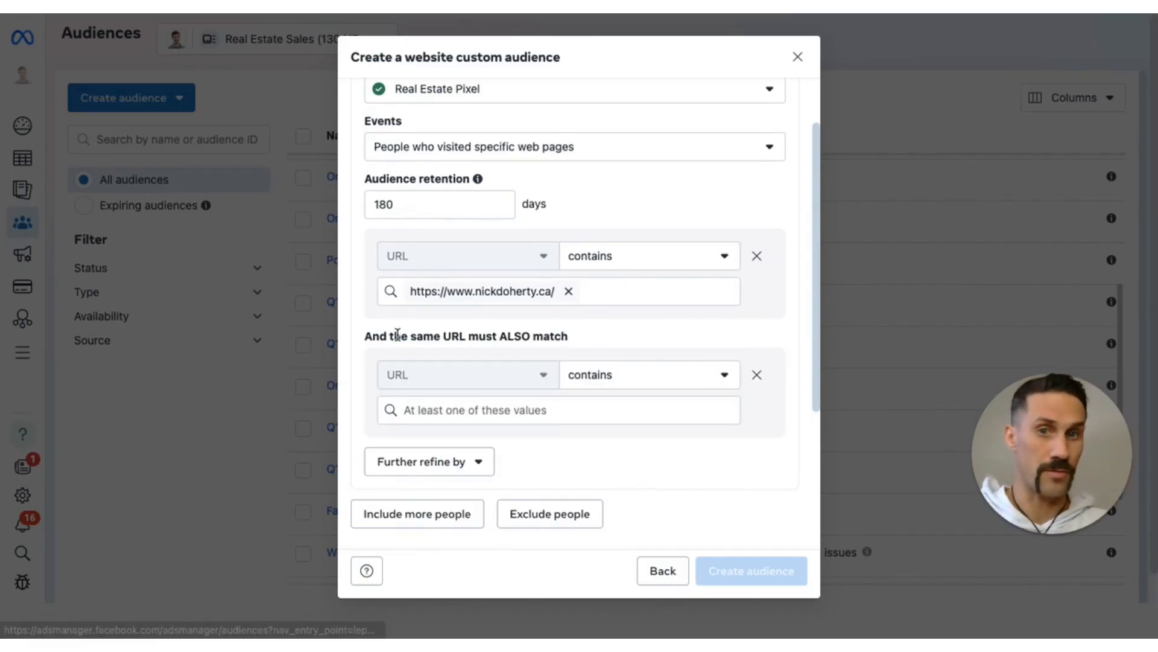
{"action": "left_click", "coordinate": [506, 414]}
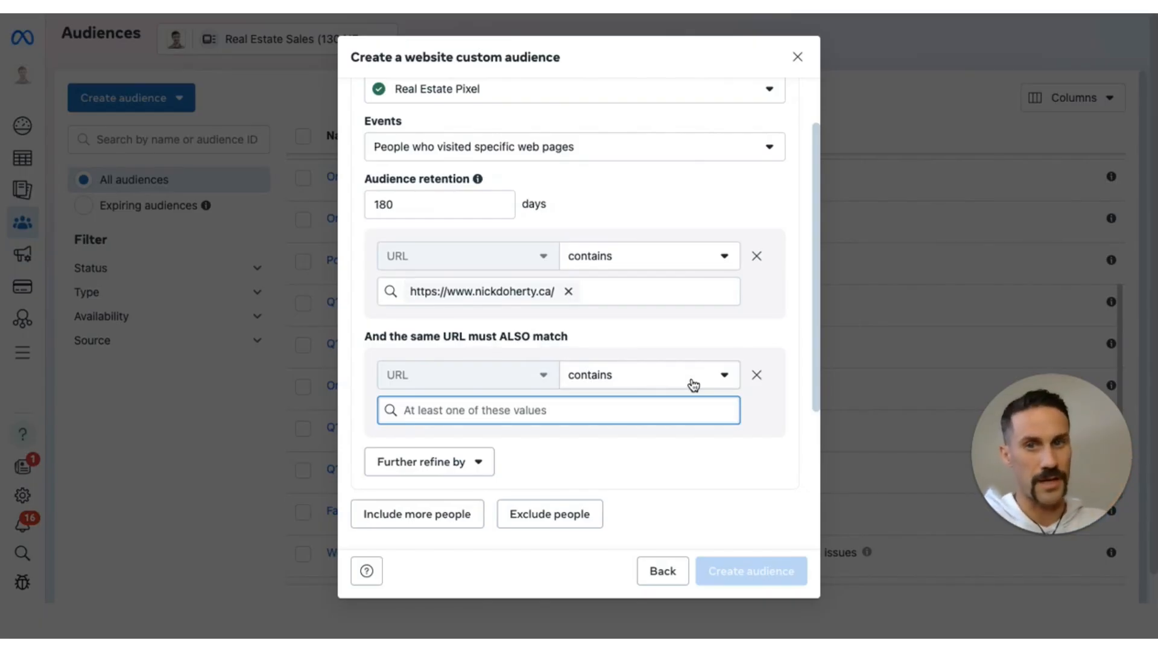
{"action": "left_click", "coordinate": [460, 462]}
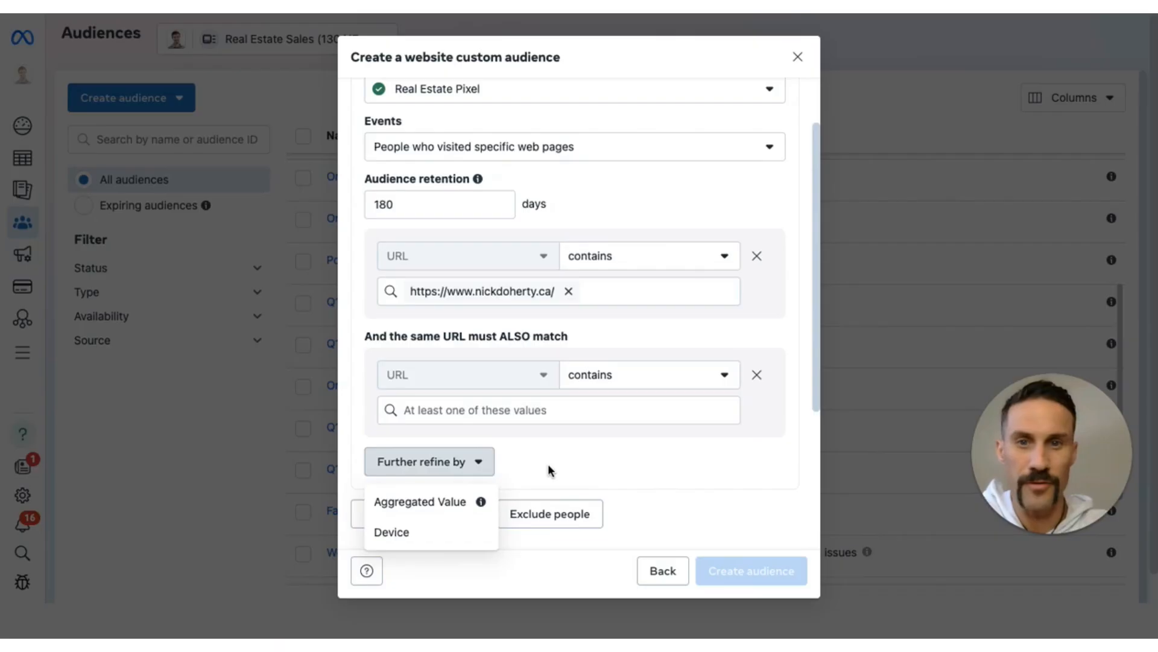
{"action": "scroll", "coordinate": [548, 464], "scroll_direction": "down", "scroll_amount": 1}
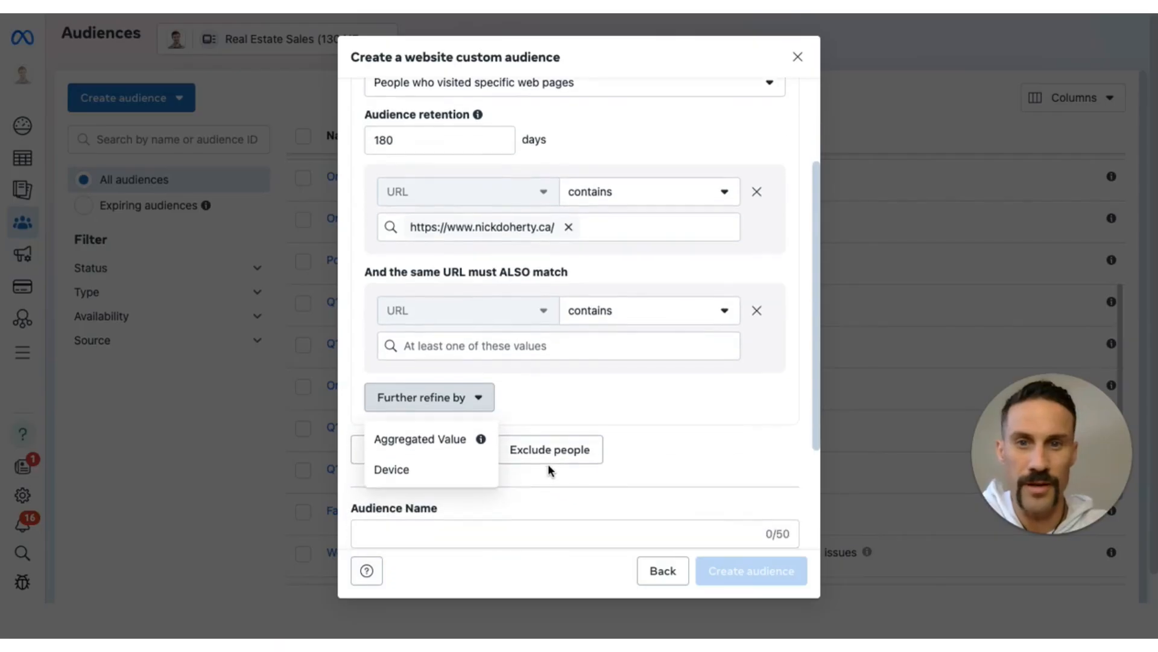
{"action": "left_click", "coordinate": [574, 403]}
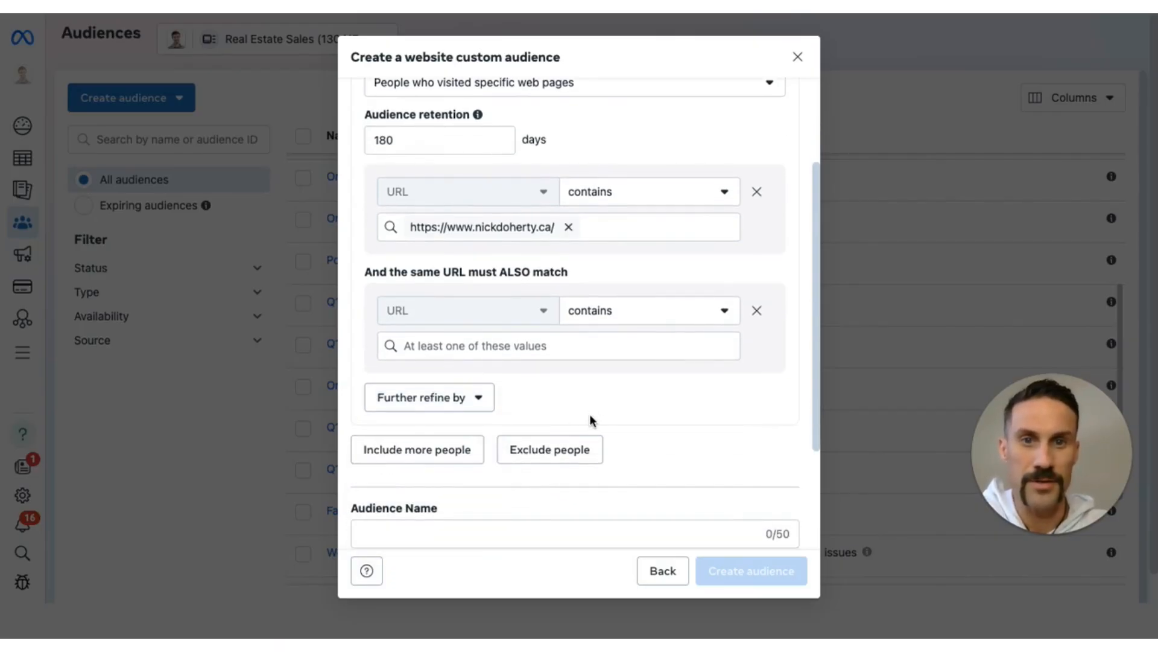
{"action": "scroll", "coordinate": [593, 419], "scroll_direction": "down", "scroll_amount": 1}
{"action": "scroll", "coordinate": [598, 419], "scroll_direction": "up", "scroll_amount": 2}
{"action": "scroll", "coordinate": [598, 421], "scroll_direction": "down", "scroll_amount": 4}
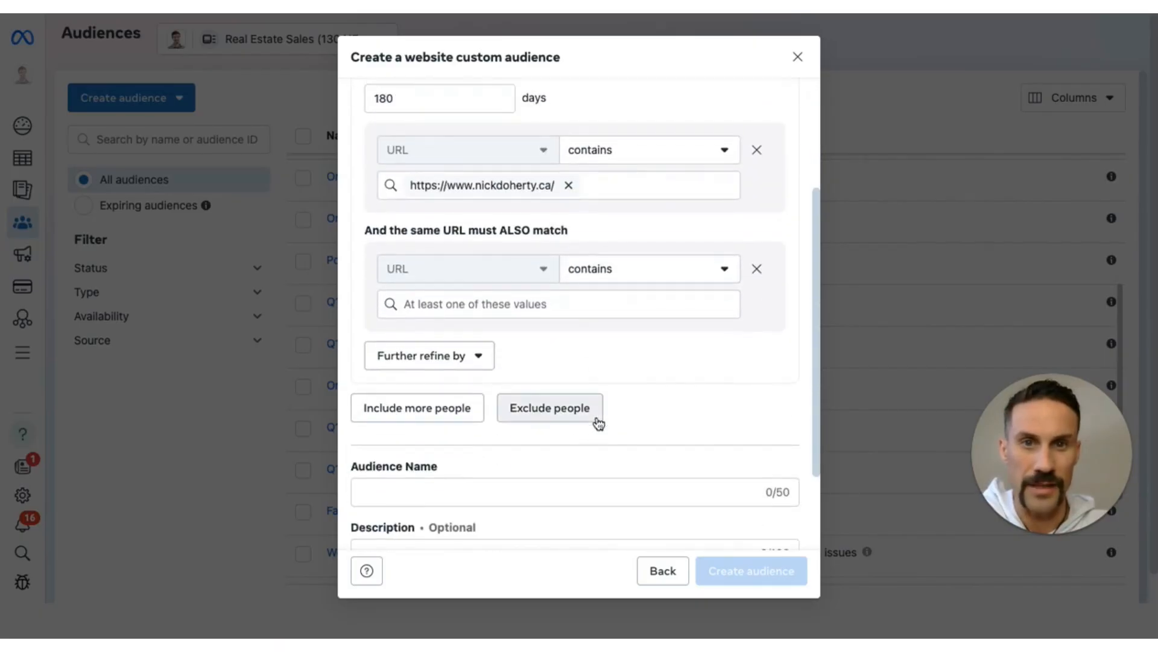
{"action": "scroll", "coordinate": [598, 423], "scroll_direction": "up", "scroll_amount": 2}
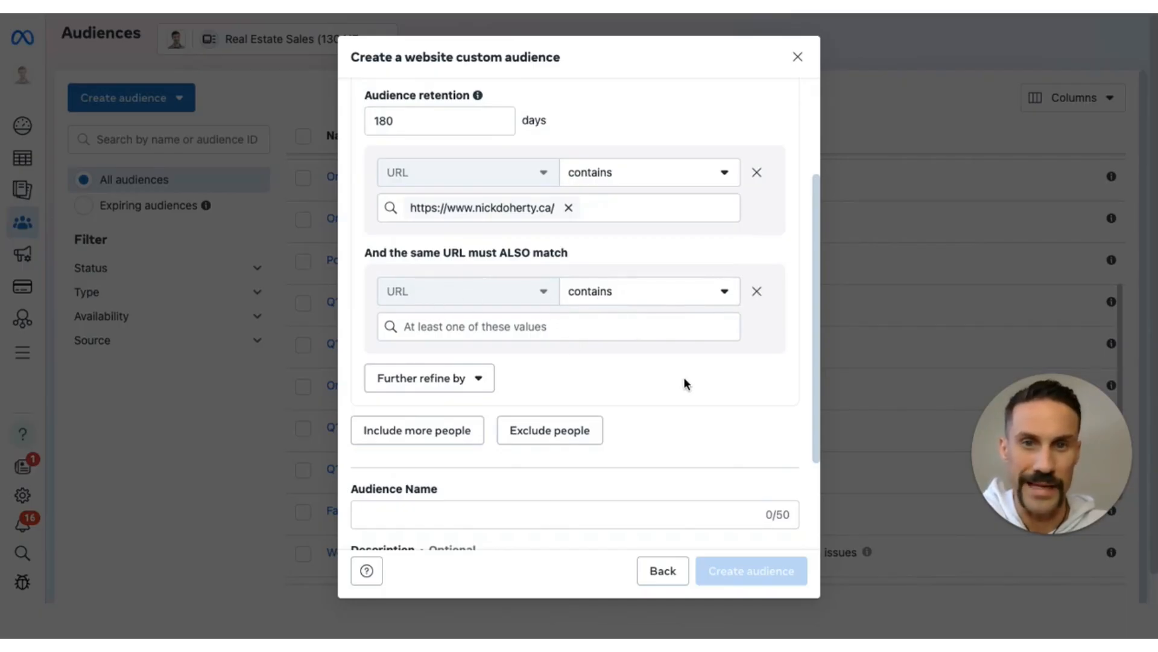
{"action": "scroll", "coordinate": [685, 382], "scroll_direction": "down", "scroll_amount": 1}
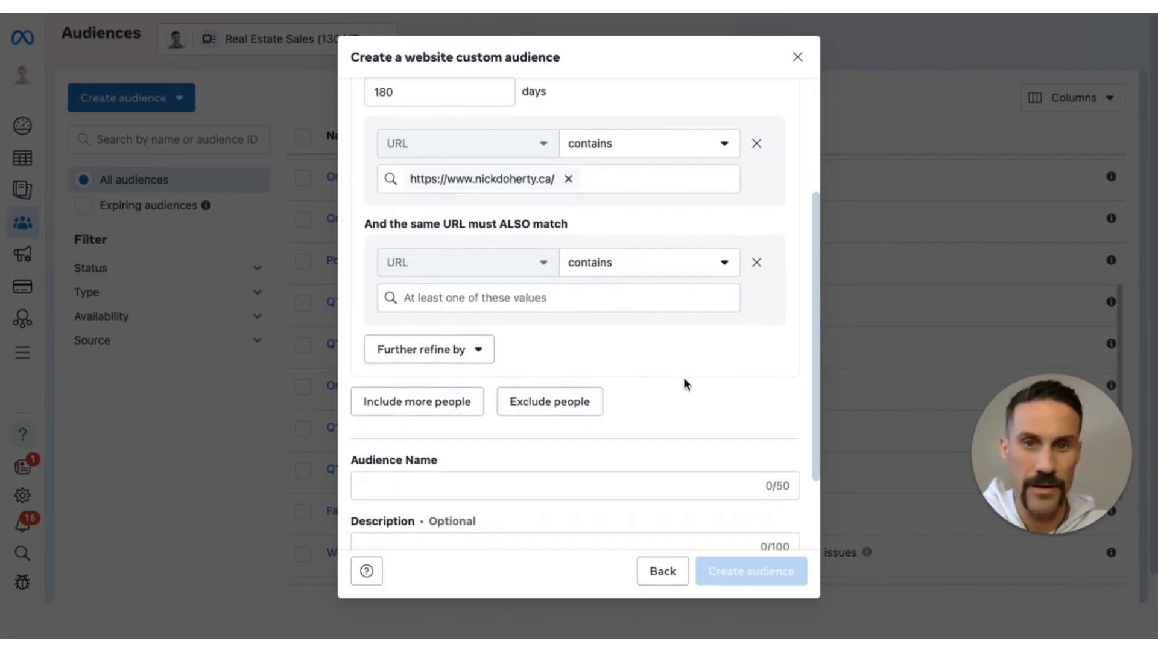
{"action": "left_click", "coordinate": [756, 263]}
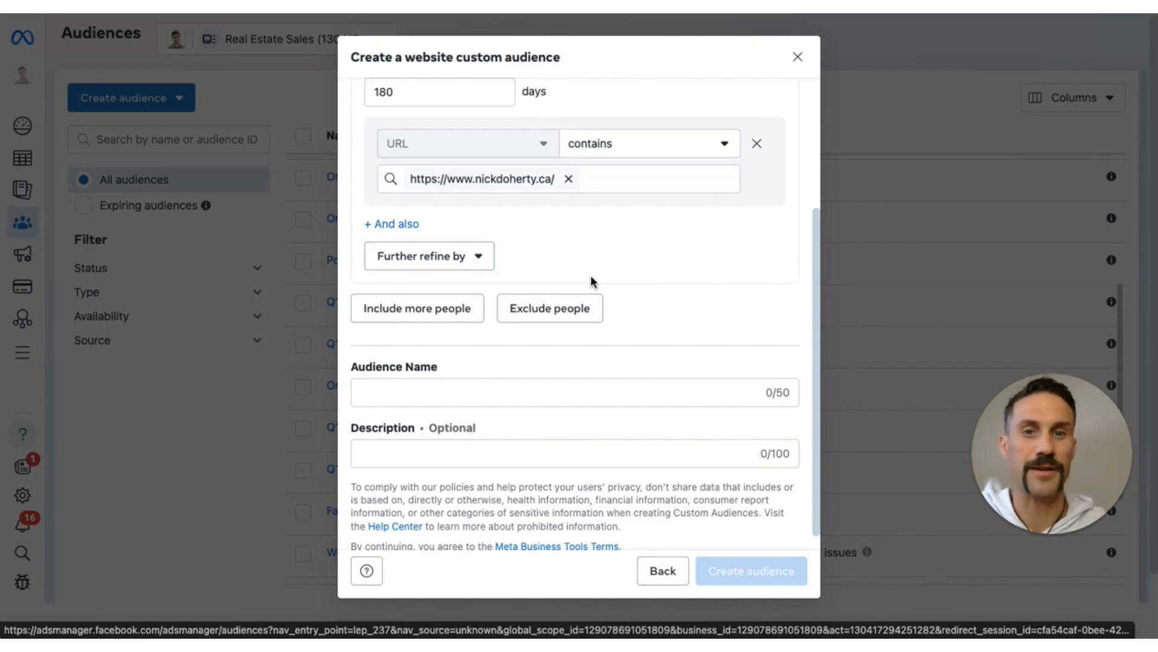
Name the website audience with the business owner's full name followed by "Website (2025)".
{"action": "scroll", "coordinate": [660, 299], "scroll_direction": "up", "scroll_amount": 2}
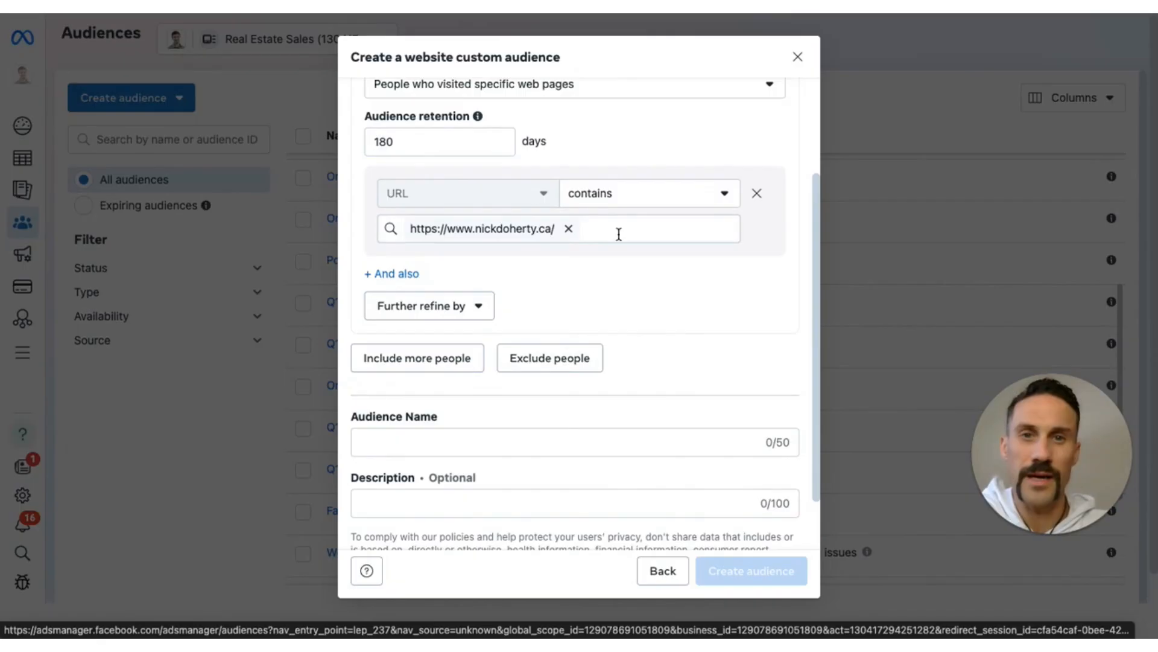
{"action": "scroll", "coordinate": [707, 378], "scroll_direction": "down", "scroll_amount": 2}
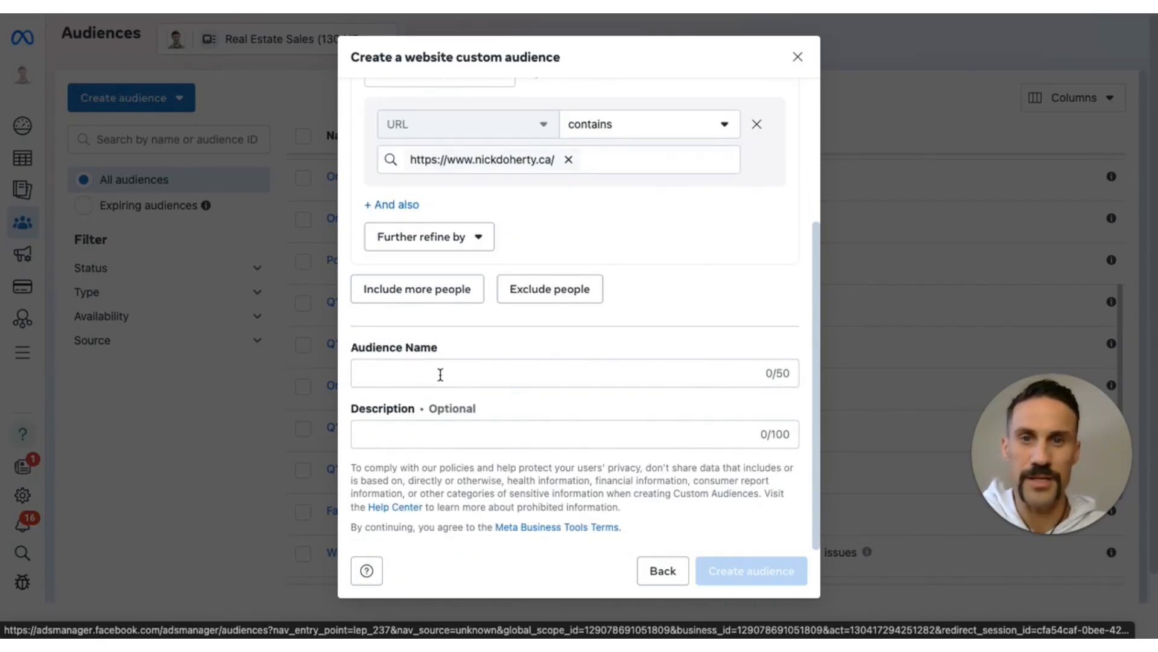
{"action": "left_click", "coordinate": [440, 374]}
{"action": "type", "text": "N"}
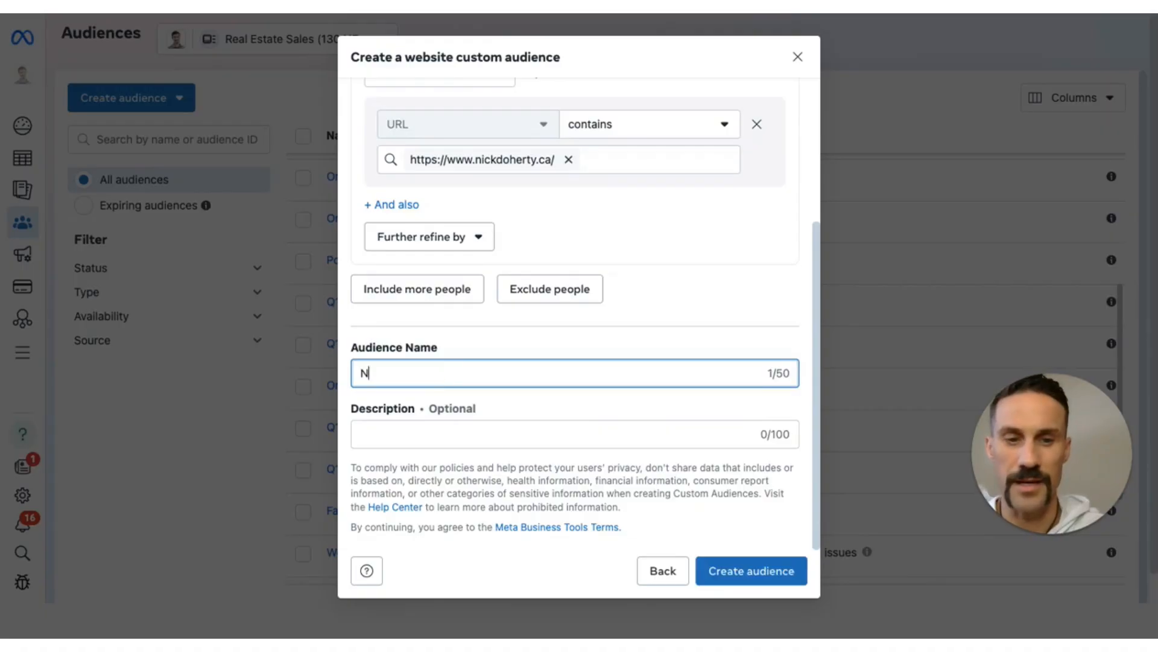
{"action": "type", "text": "ick Dohe"}
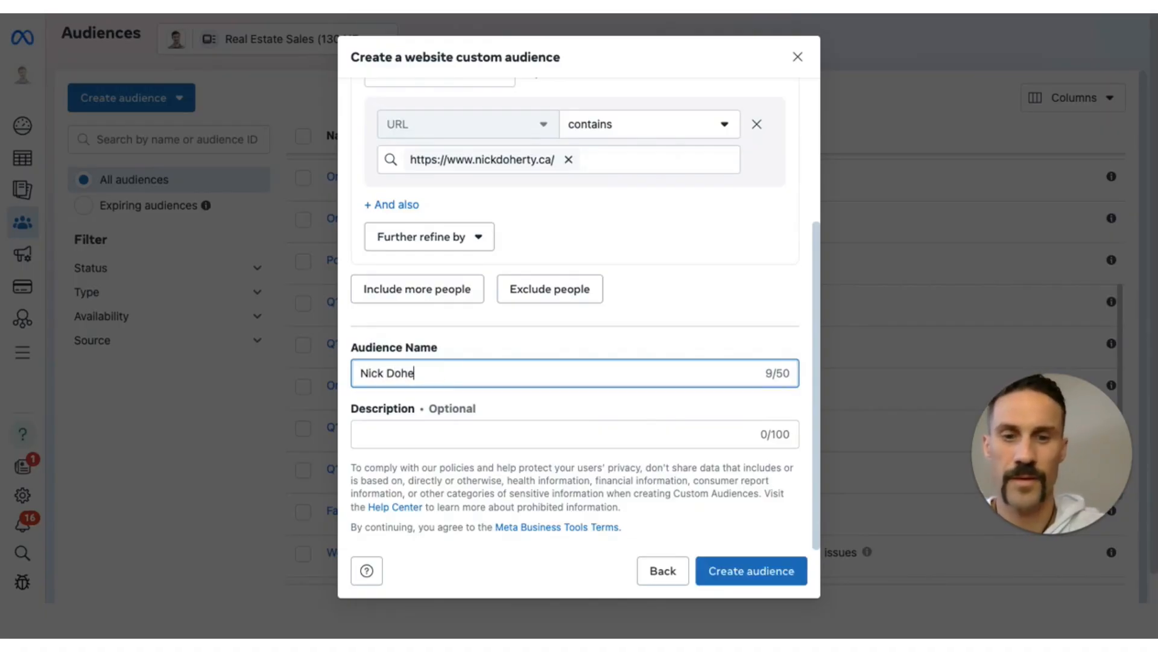
{"action": "type", "text": "rty Webside"}
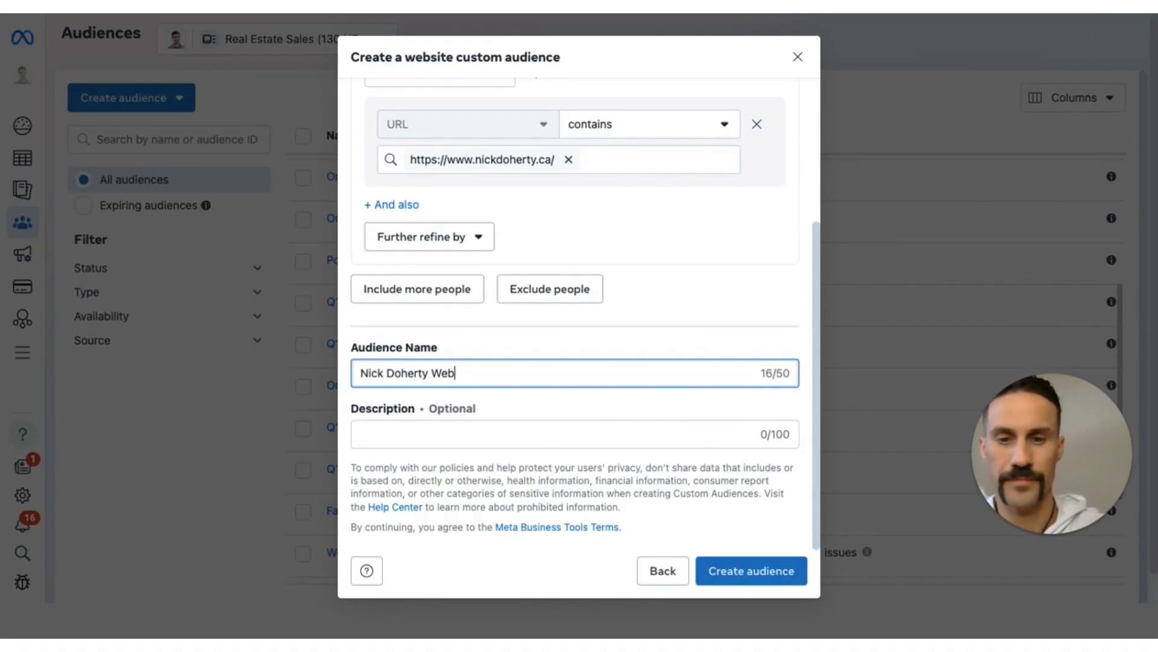
{"action": "key", "text": "BackSpace"}
{"action": "key", "text": "BackSpace"}
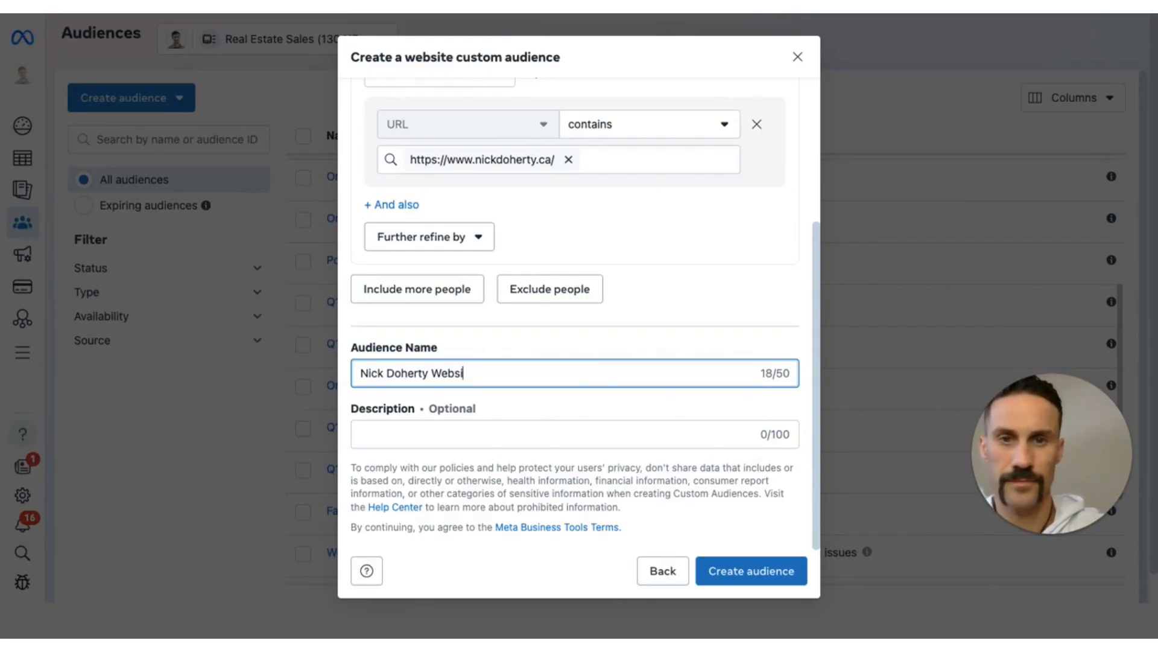
{"action": "type", "text": "e "}
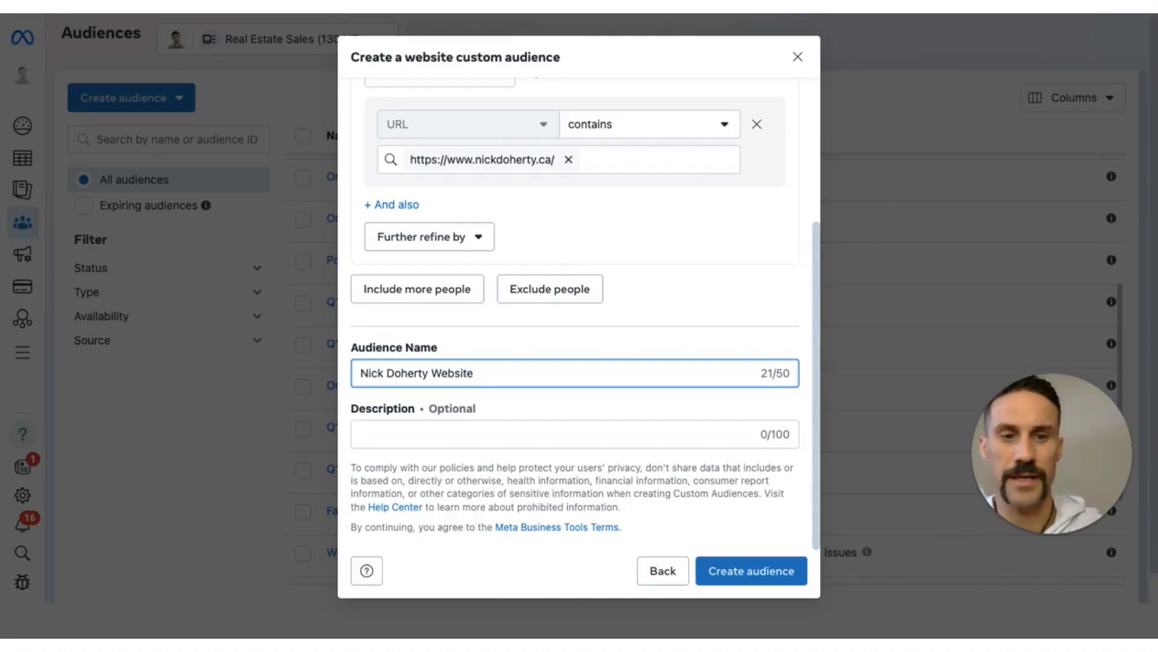
{"action": "type", "text": "S"}
{"action": "key", "text": "BackSpace"}
{"action": "type", "text": "("}
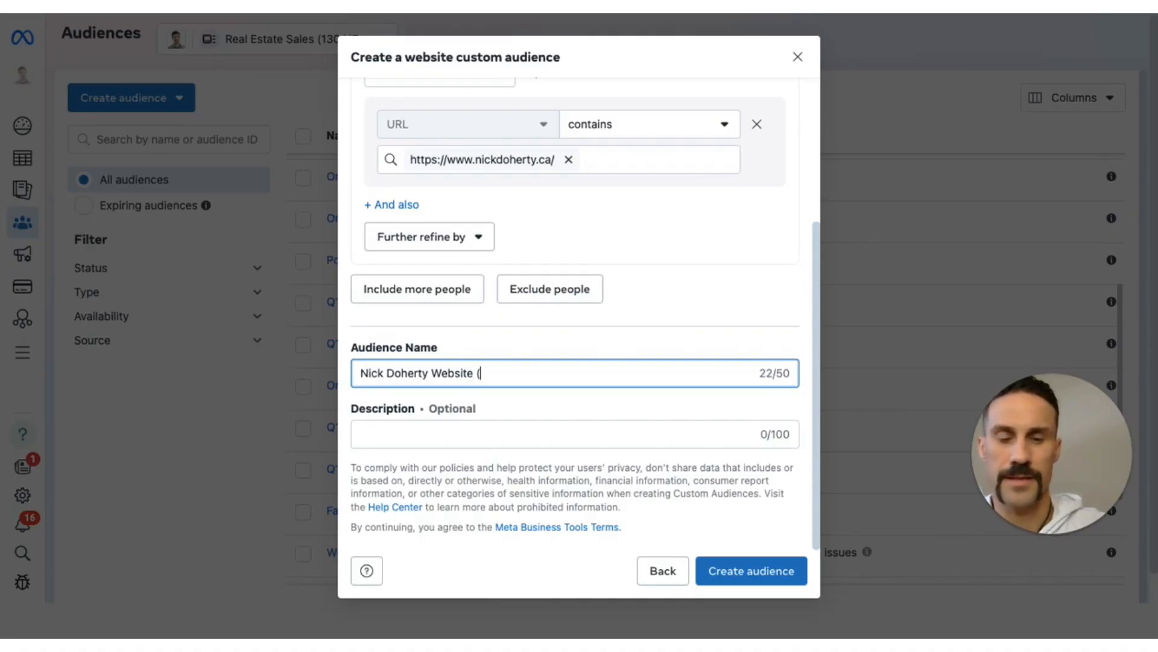
{"action": "type", "text": "2025)"}
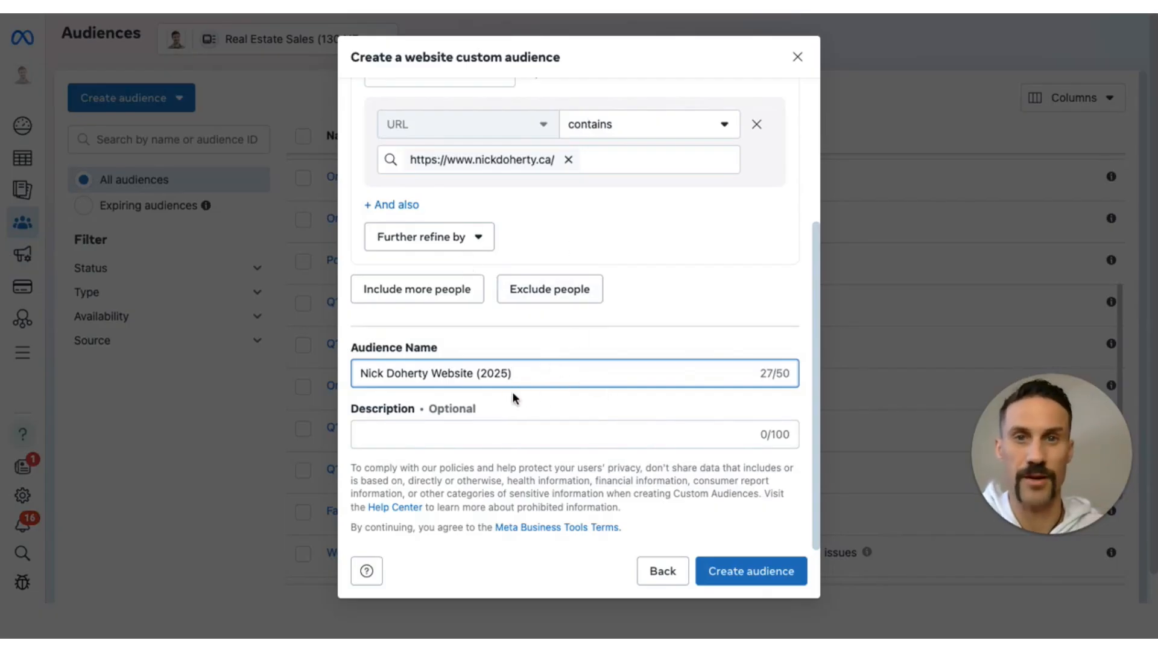
Expand the bracketed date note in the audience name to "March 2025 - Last 180 Days".
{"action": "left_click_drag", "start_coordinate": [516, 373], "coordinate": [498, 373]}
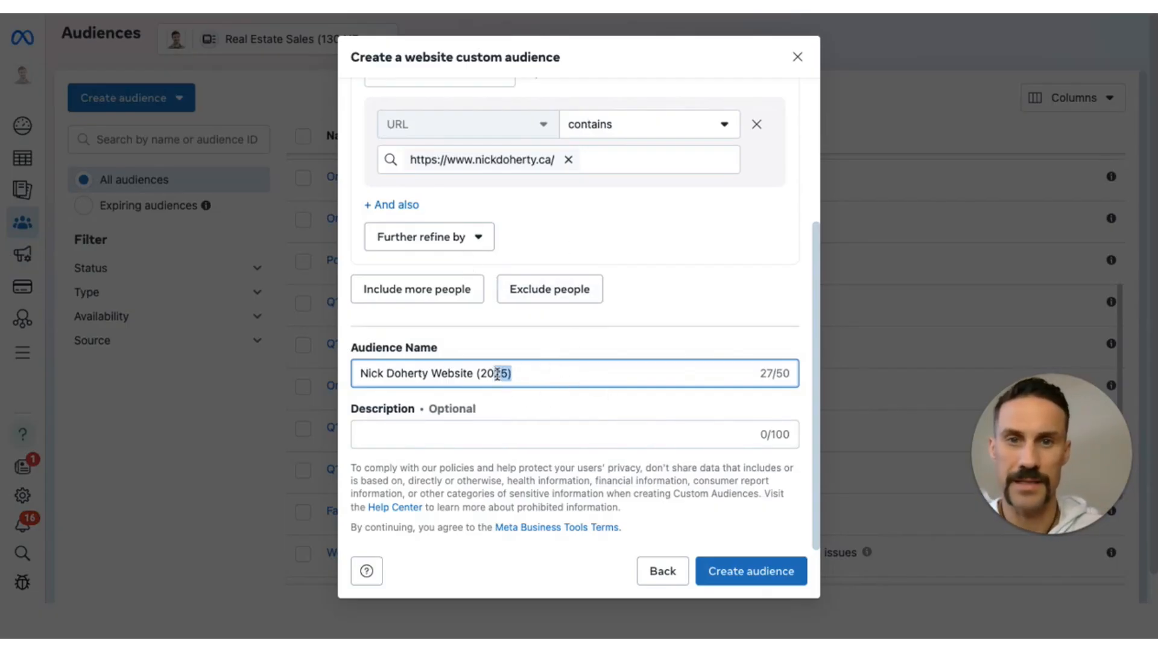
{"action": "left_click", "coordinate": [482, 375]}
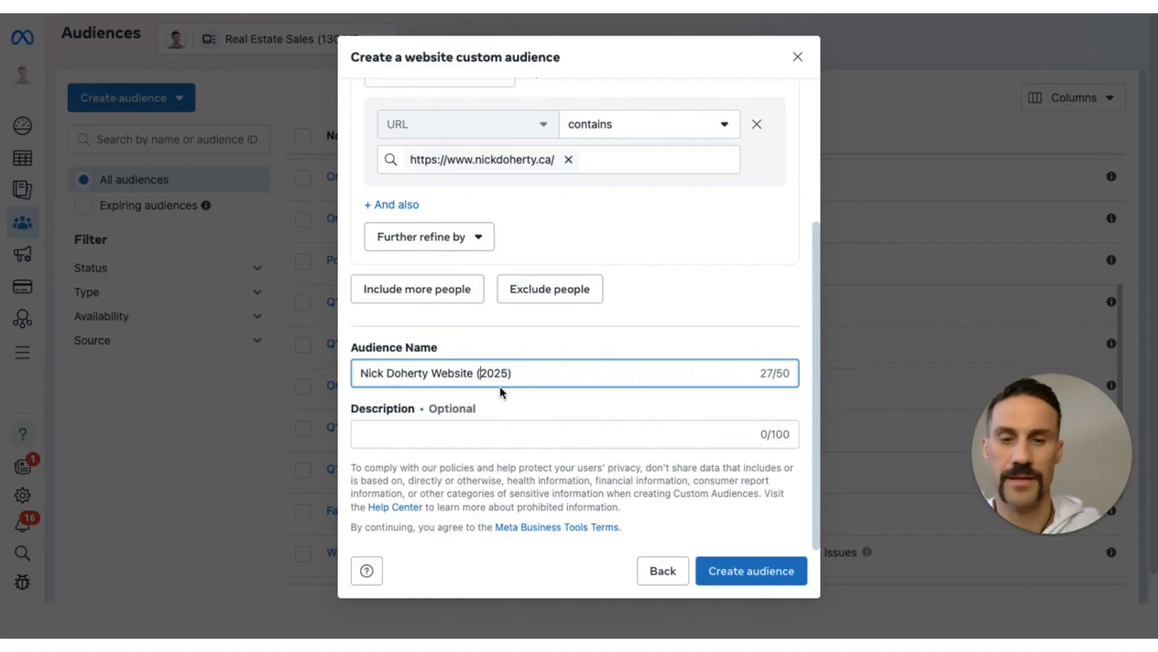
{"action": "type", "text": "March"}
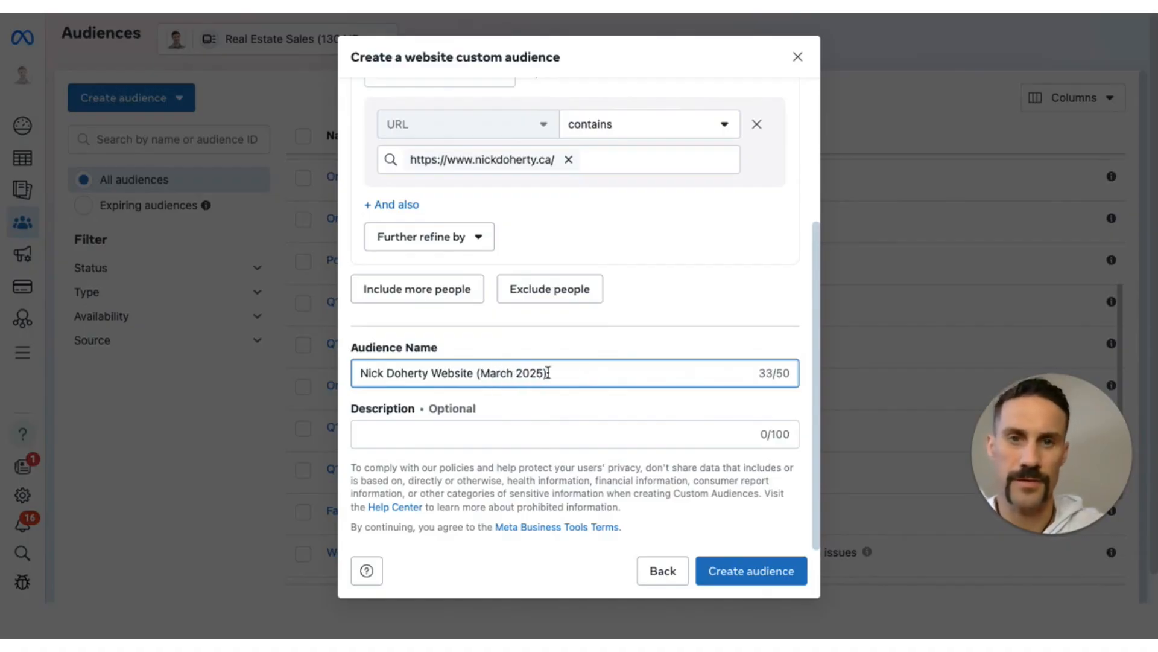
{"action": "left_click", "coordinate": [546, 373]}
{"action": "type", "text": "- "}
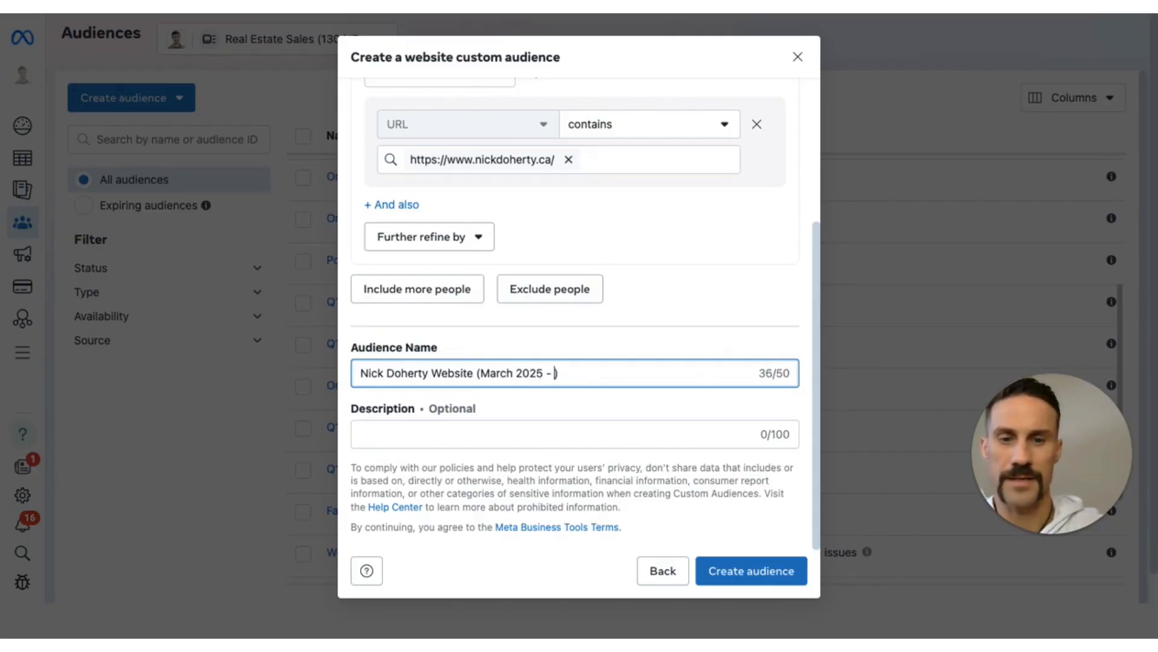
{"action": "type", "text": "Last 1"}
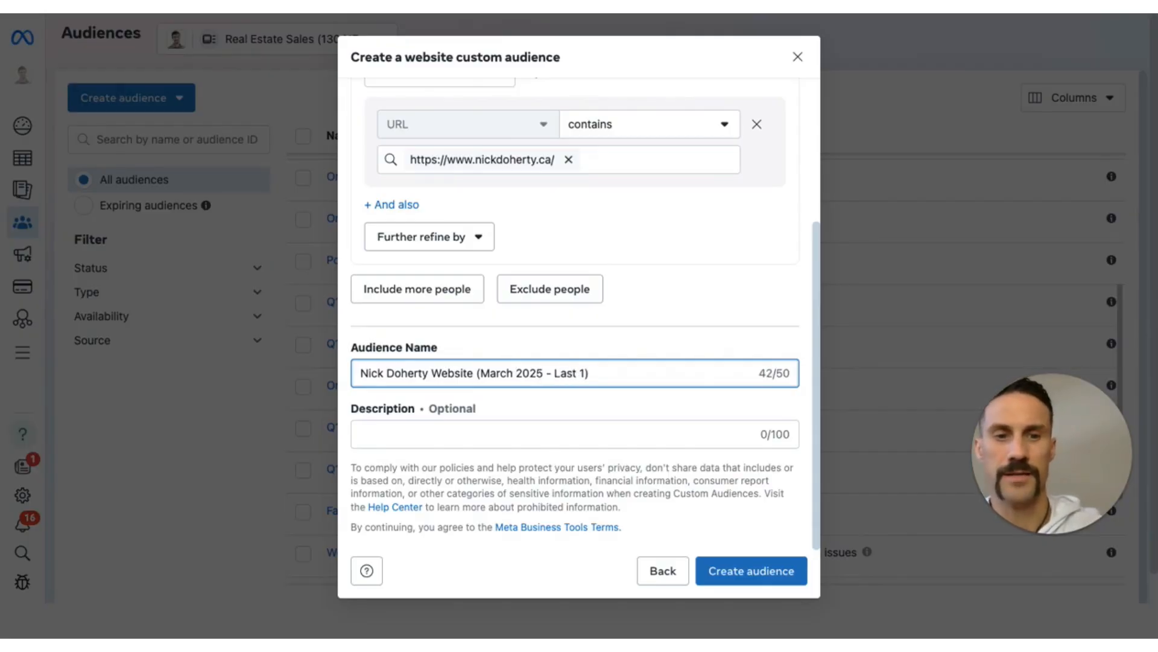
{"action": "type", "text": "80 D"}
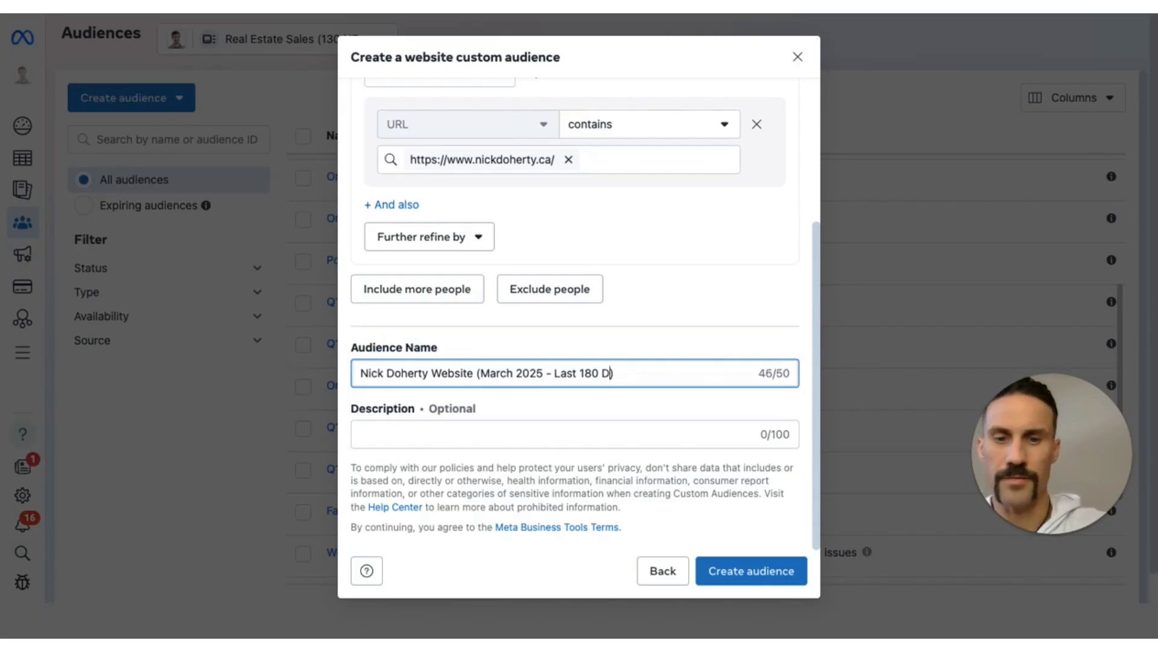
{"action": "type", "text": "ys)"}
{"action": "key", "text": "BackSpace"}
{"action": "key", "text": "BackSpace"}
{"action": "key", "text": "BackSpace"}
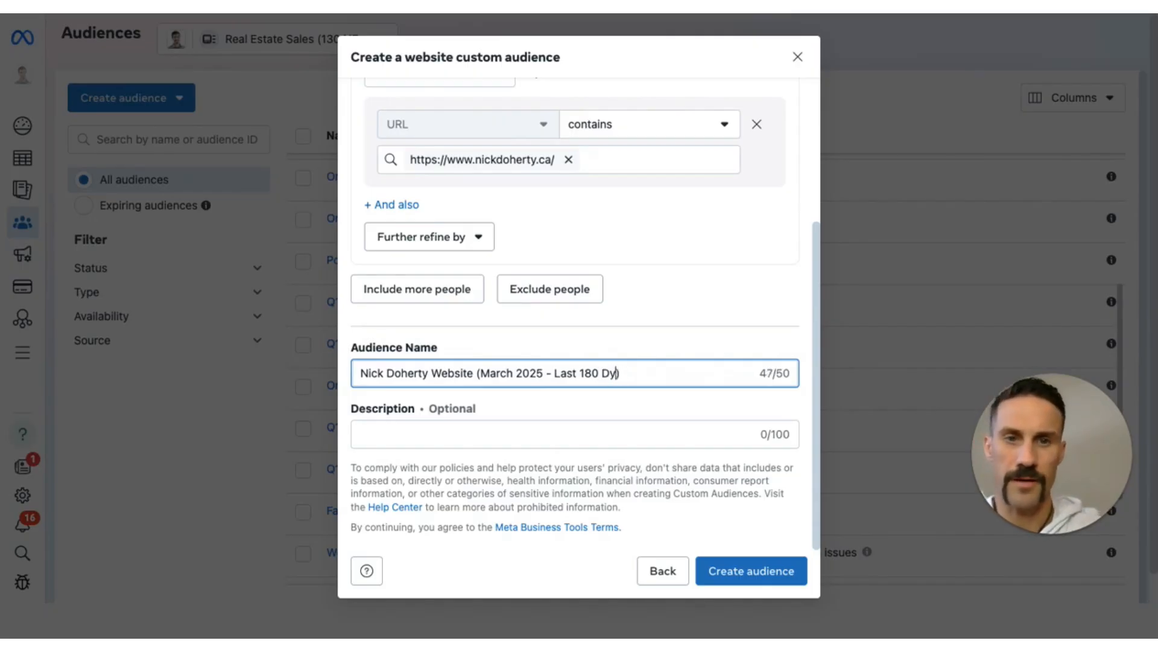
{"action": "type", "text": "ays)"}
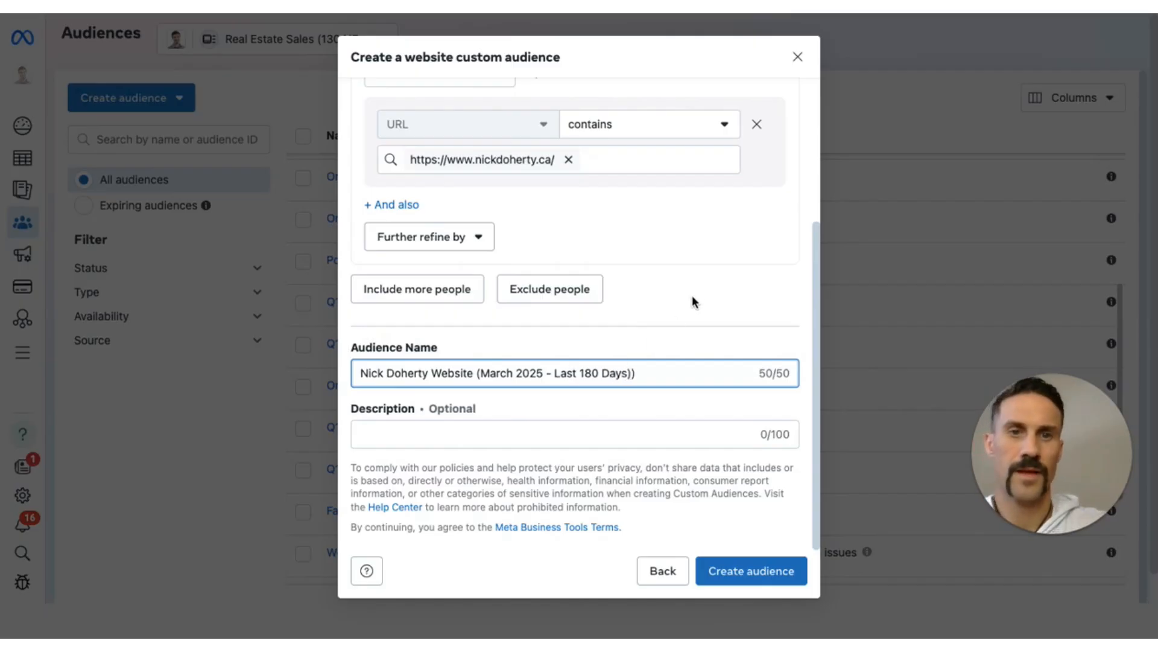
Create the website audience, finish without choosing a next step, and close its details to return to the full audience list.
{"action": "left_click", "coordinate": [728, 577]}
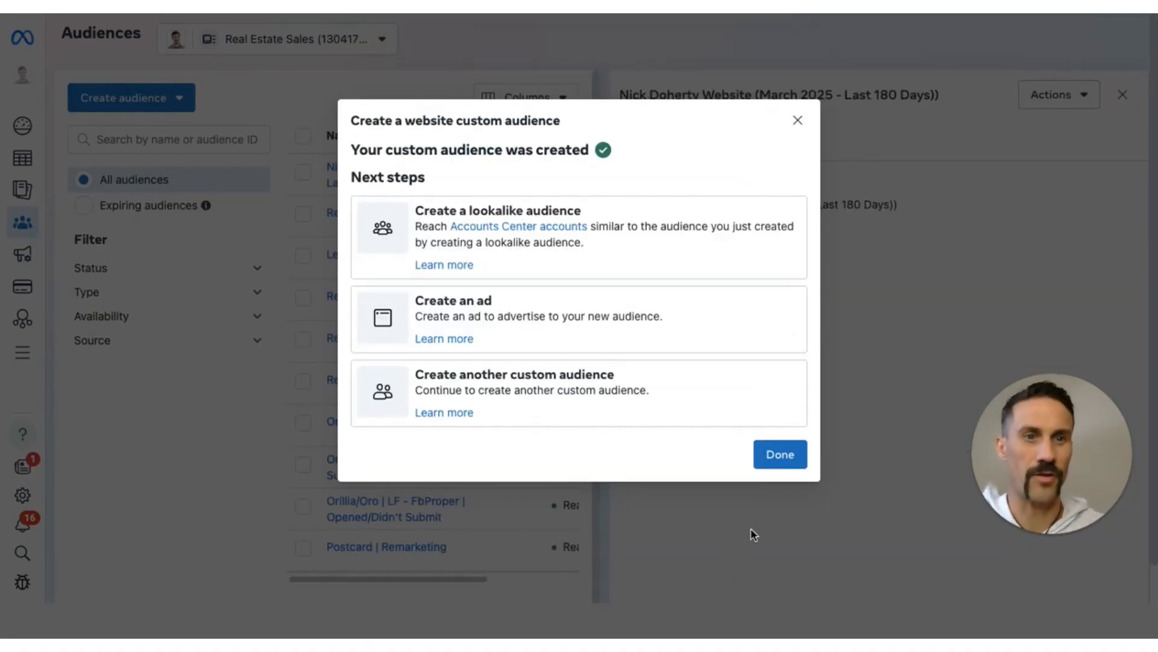
{"action": "left_click", "coordinate": [787, 460]}
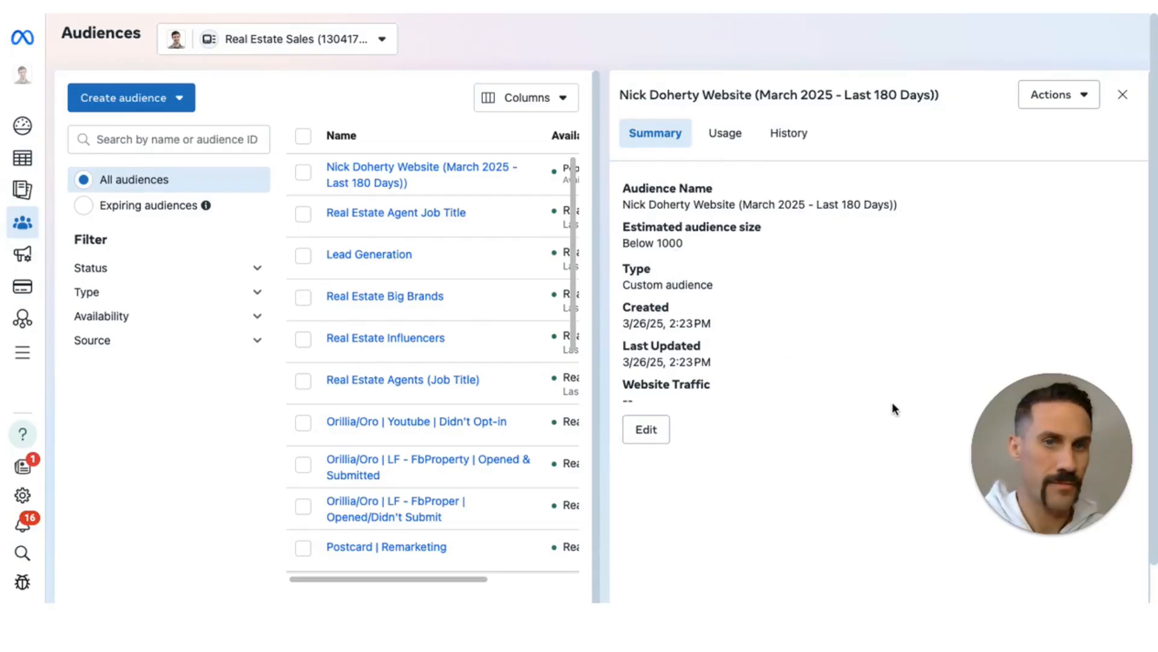
{"action": "left_click", "coordinate": [1123, 95]}
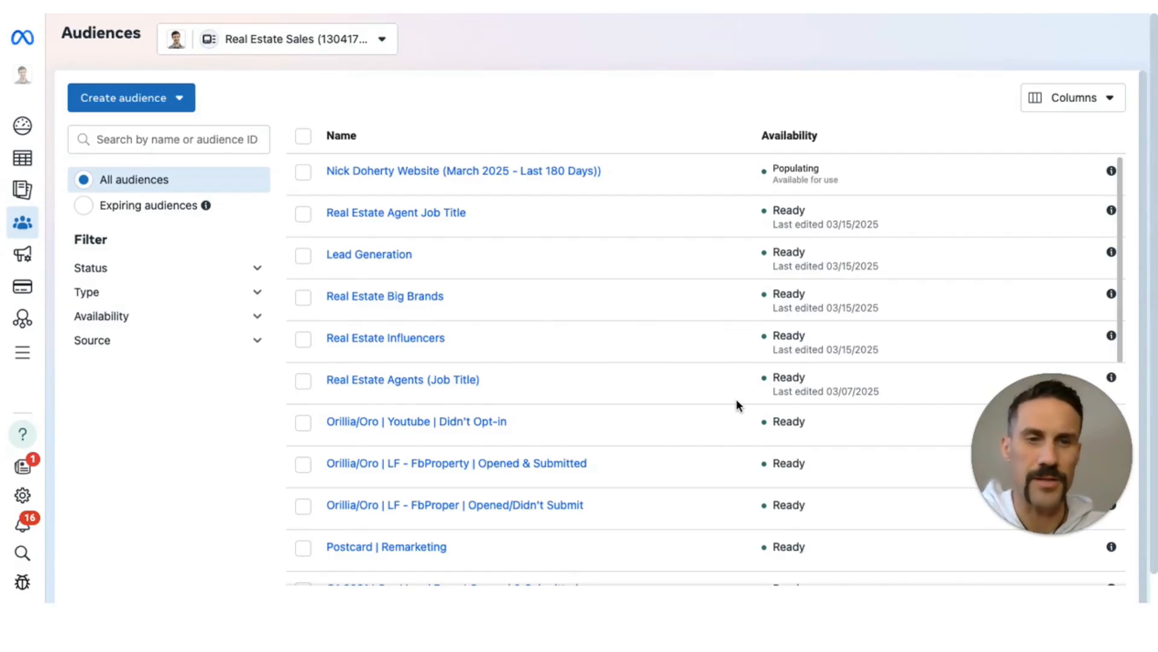
Start another custom audience using Instagram account as its source.
{"action": "scroll", "coordinate": [693, 392], "scroll_direction": "down", "scroll_amount": 5}
{"action": "scroll", "coordinate": [694, 393], "scroll_direction": "down", "scroll_amount": 1}
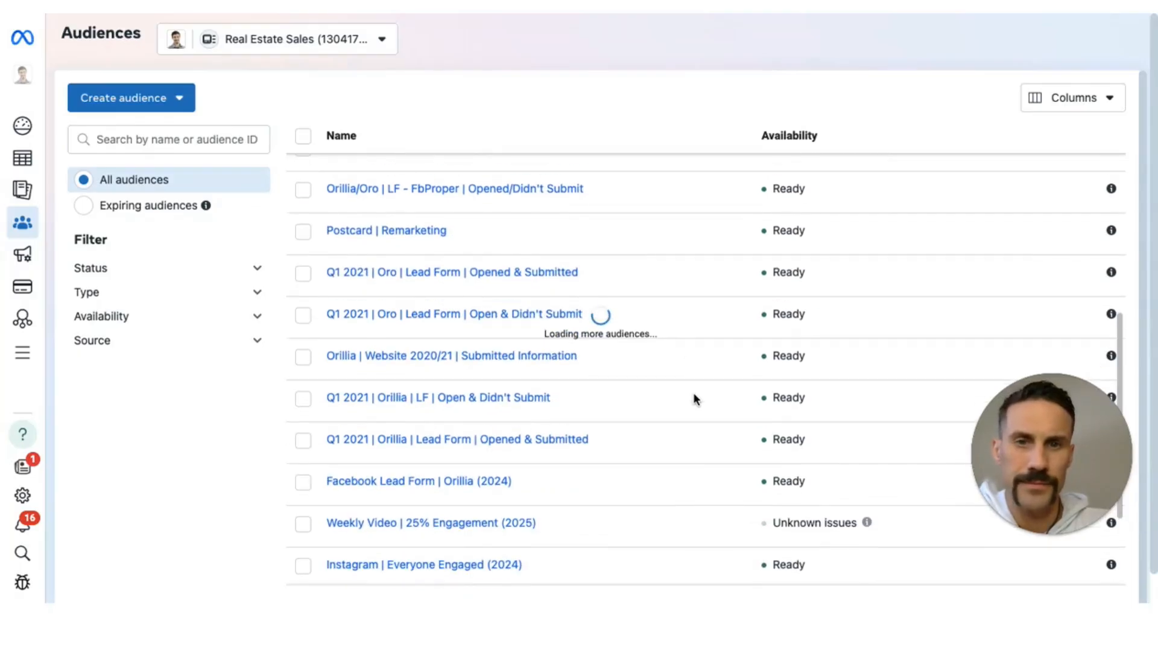
{"action": "left_click", "coordinate": [141, 103]}
{"action": "left_click", "coordinate": [142, 138]}
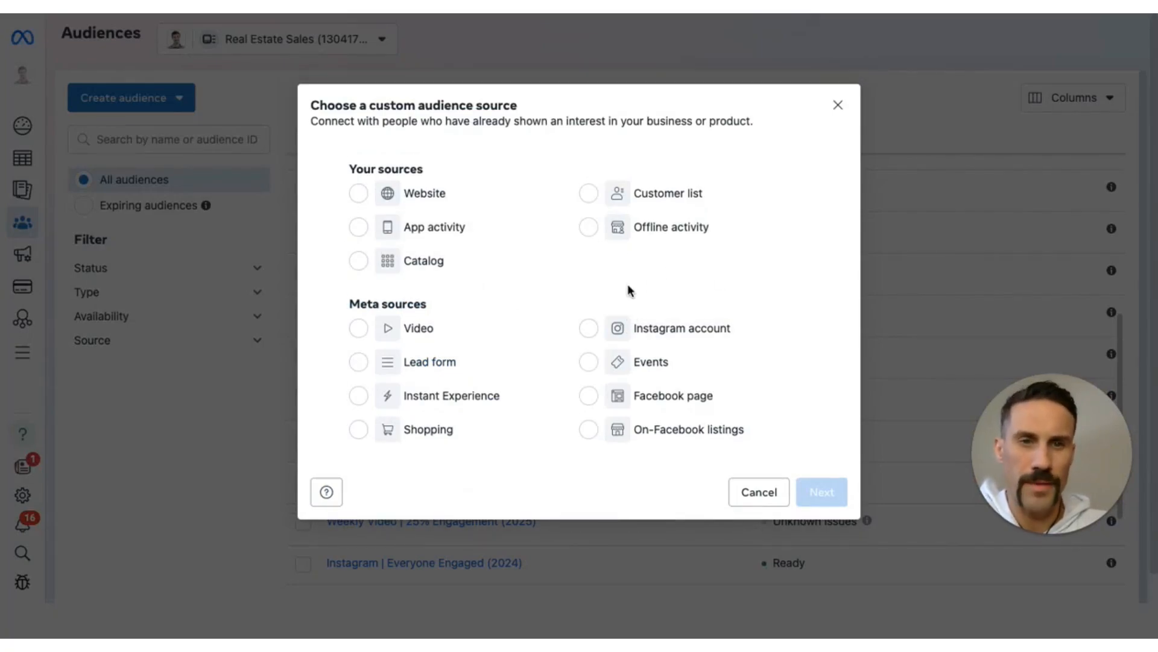
{"action": "left_click", "coordinate": [589, 332]}
{"action": "left_click", "coordinate": [821, 493]}
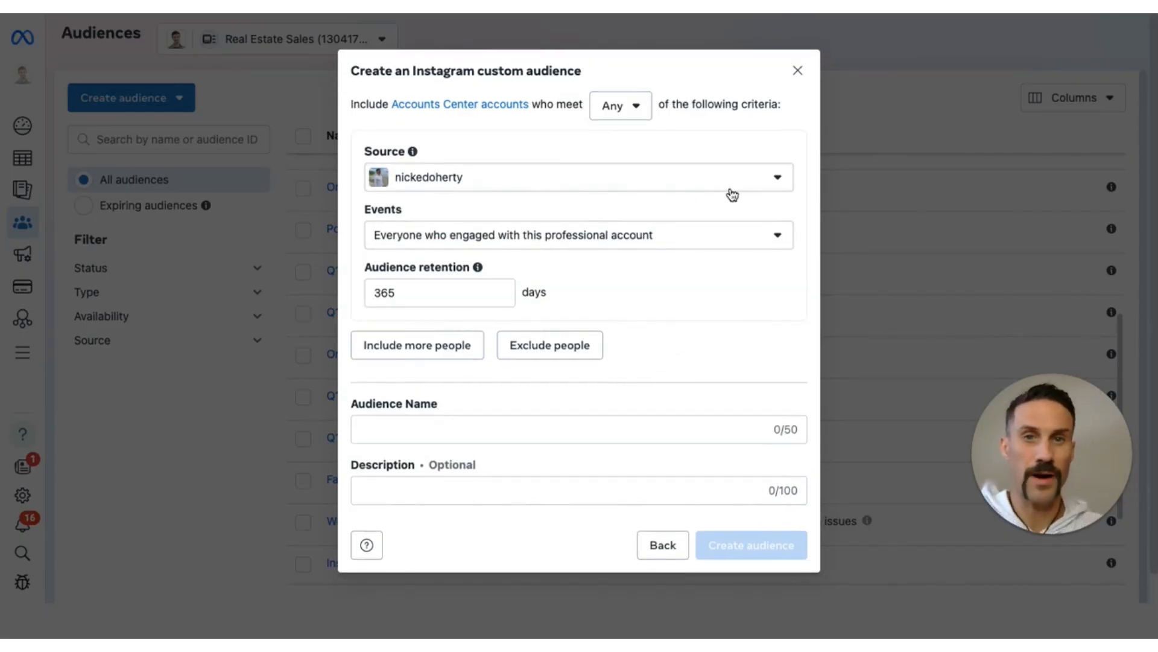
Review the source account, event and retention options, keeping Everyone who engaged with this professional account and 365 days.
{"action": "left_click", "coordinate": [767, 185]}
{"action": "left_click", "coordinate": [711, 149]}
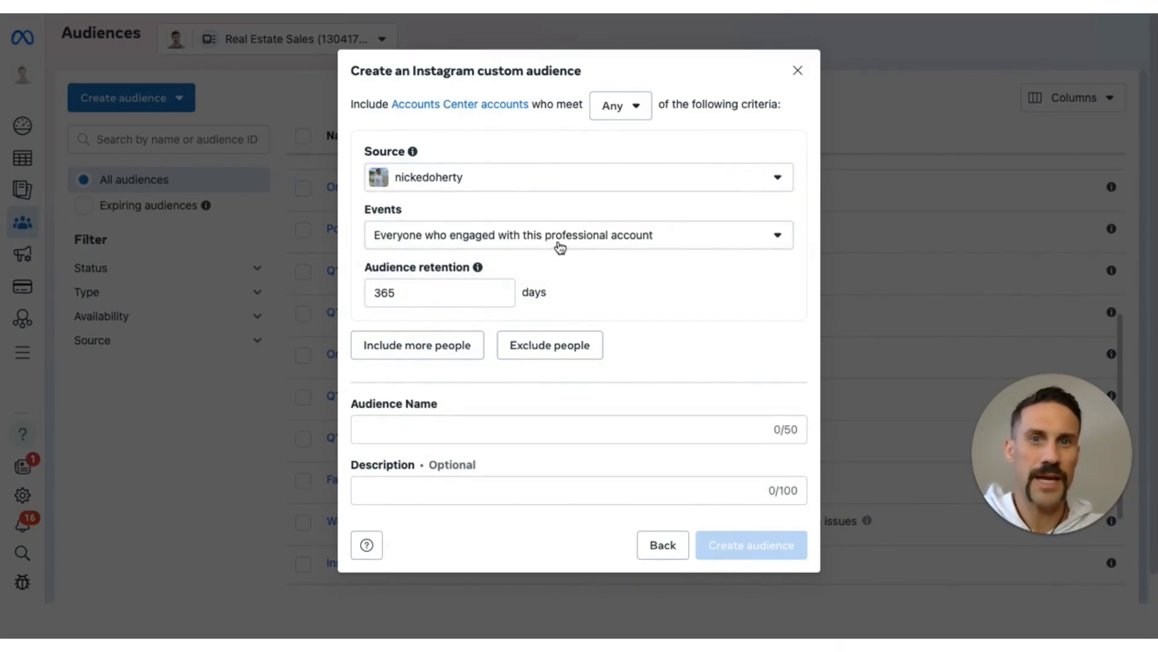
{"action": "left_click", "coordinate": [739, 239]}
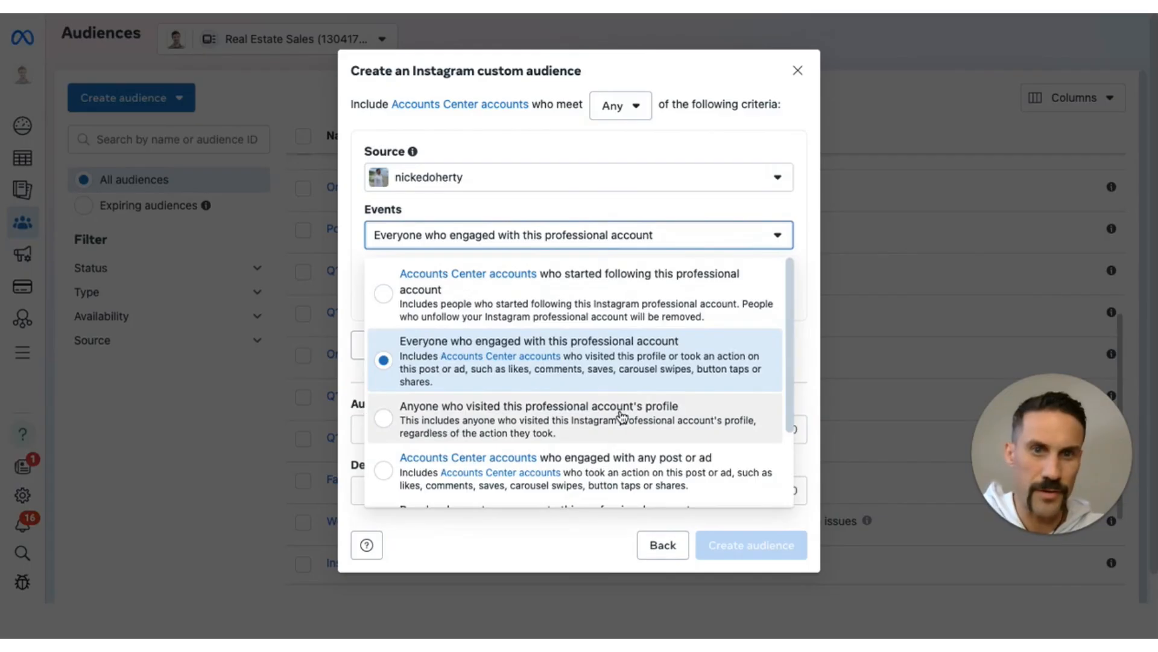
{"action": "scroll", "coordinate": [640, 406], "scroll_direction": "down", "scroll_amount": 2}
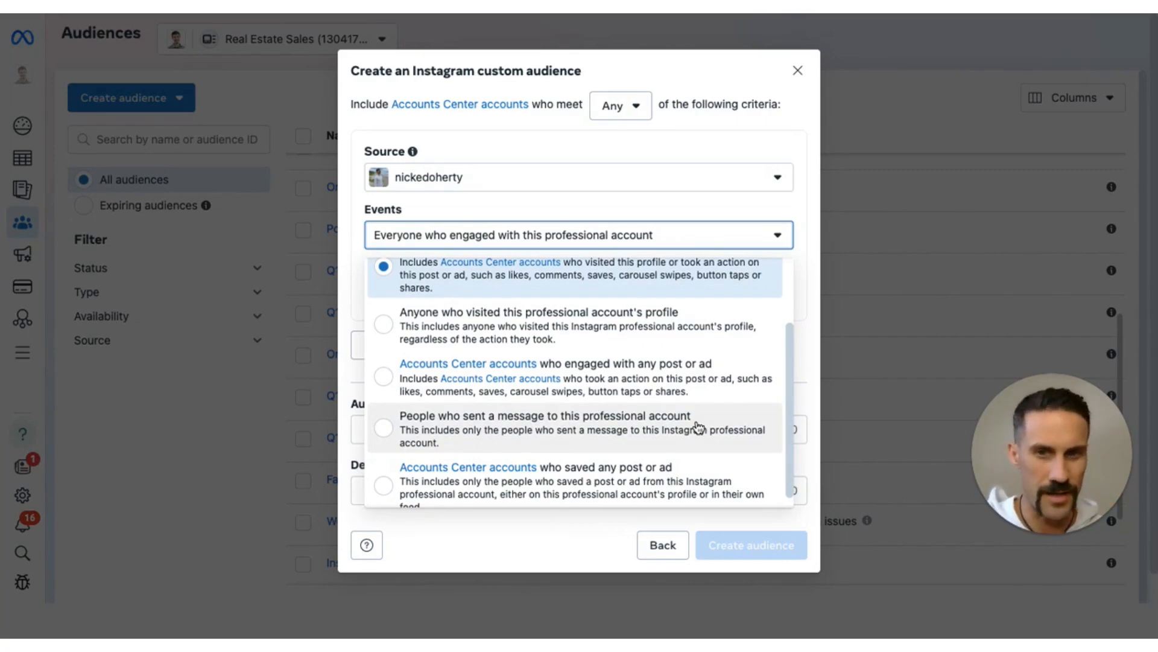
{"action": "scroll", "coordinate": [589, 392], "scroll_direction": "down", "scroll_amount": 1}
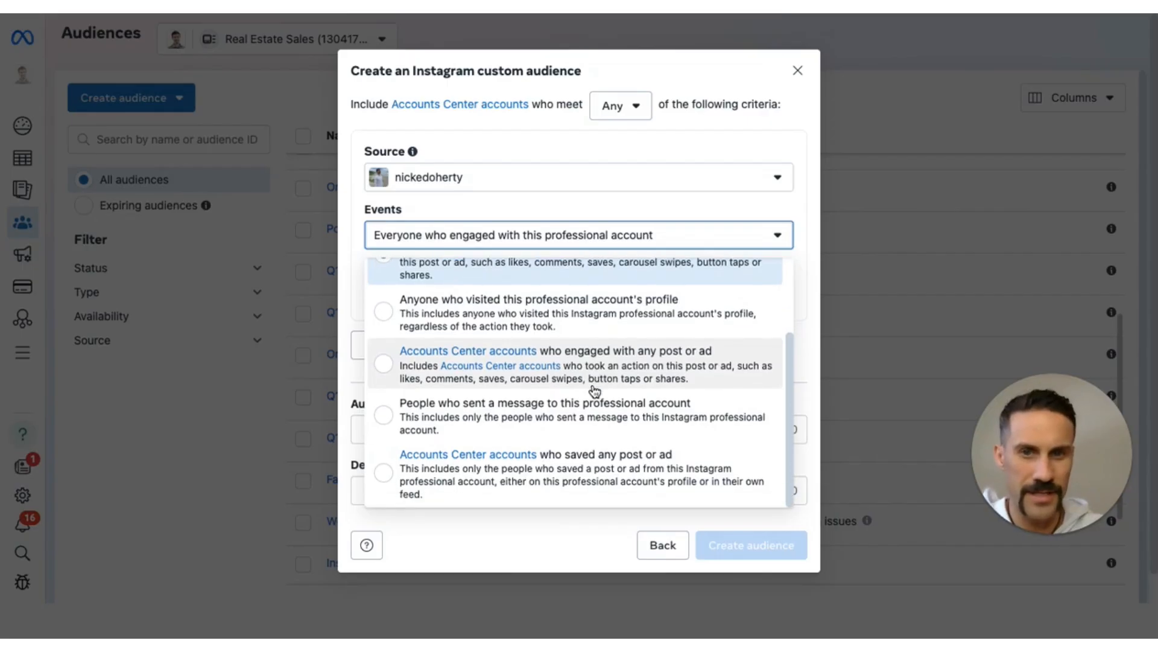
{"action": "scroll", "coordinate": [589, 455], "scroll_direction": "up", "scroll_amount": 3}
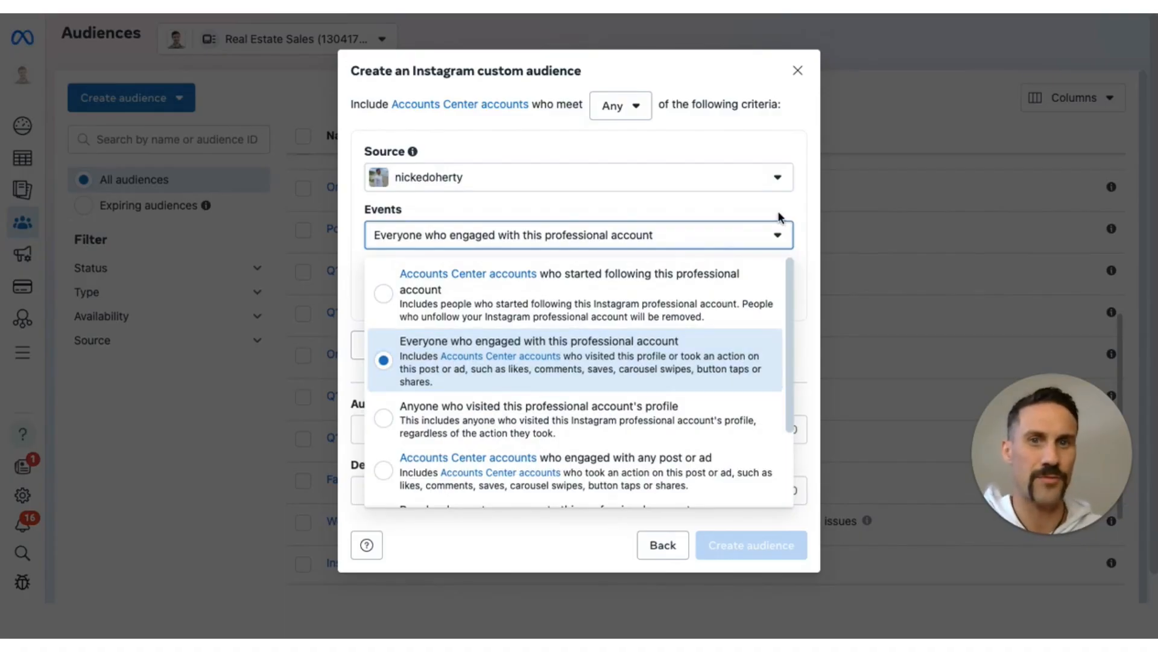
{"action": "left_click", "coordinate": [741, 215]}
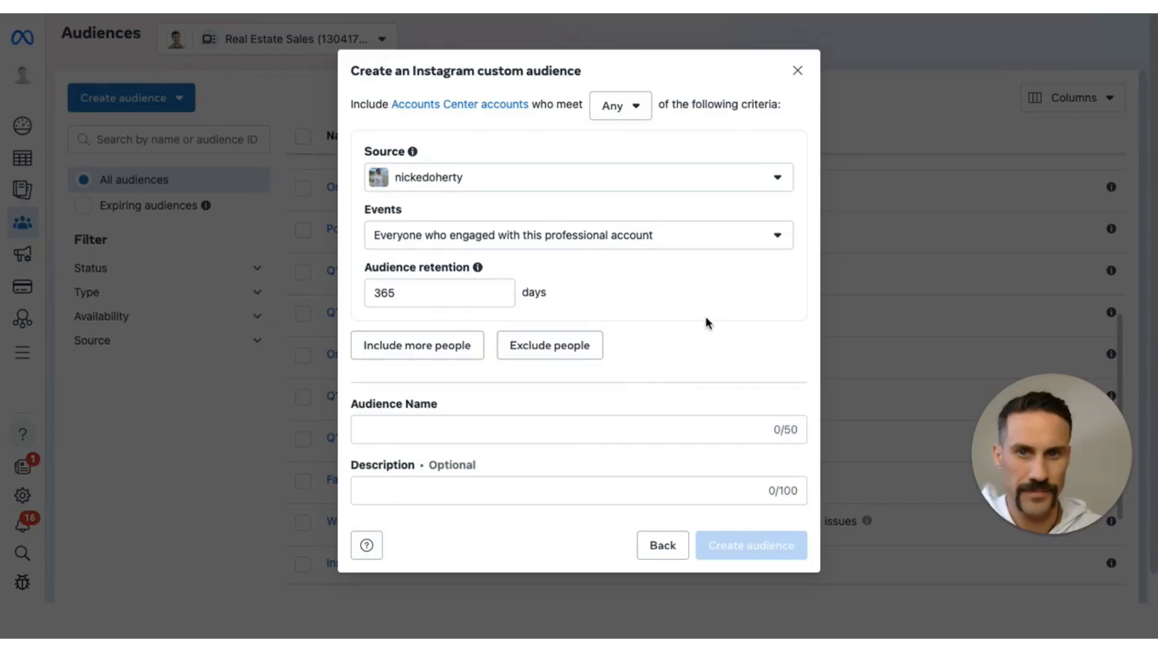
{"action": "left_click", "coordinate": [431, 295]}
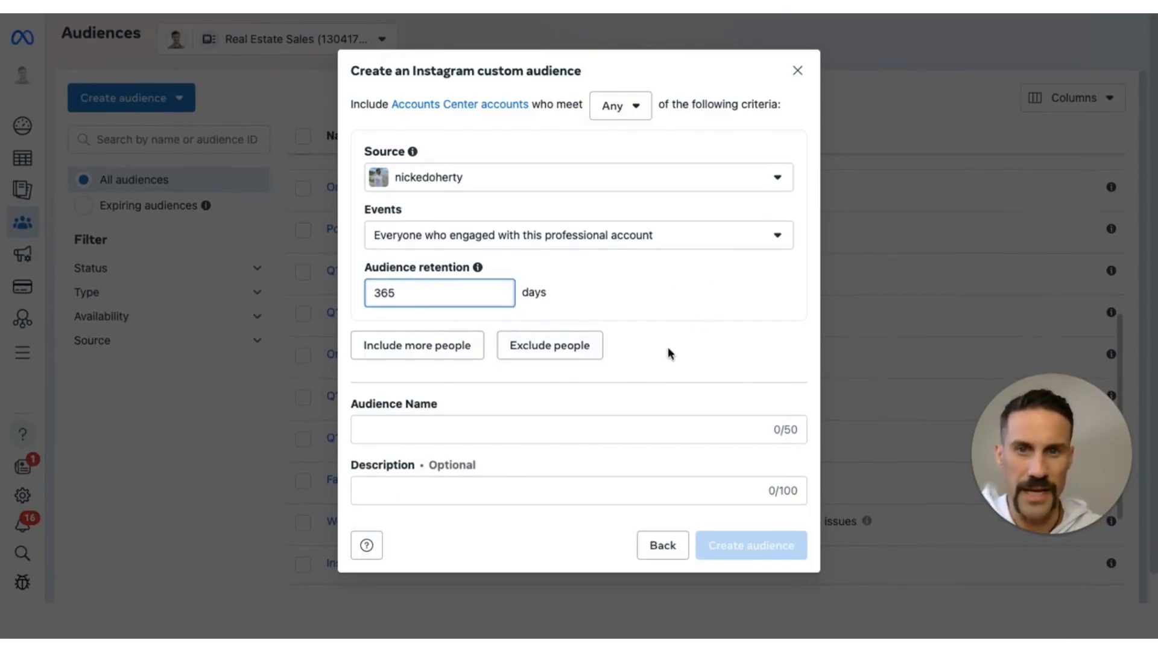
Name the Instagram audience "Instagram 2025".
{"action": "left_click", "coordinate": [488, 437]}
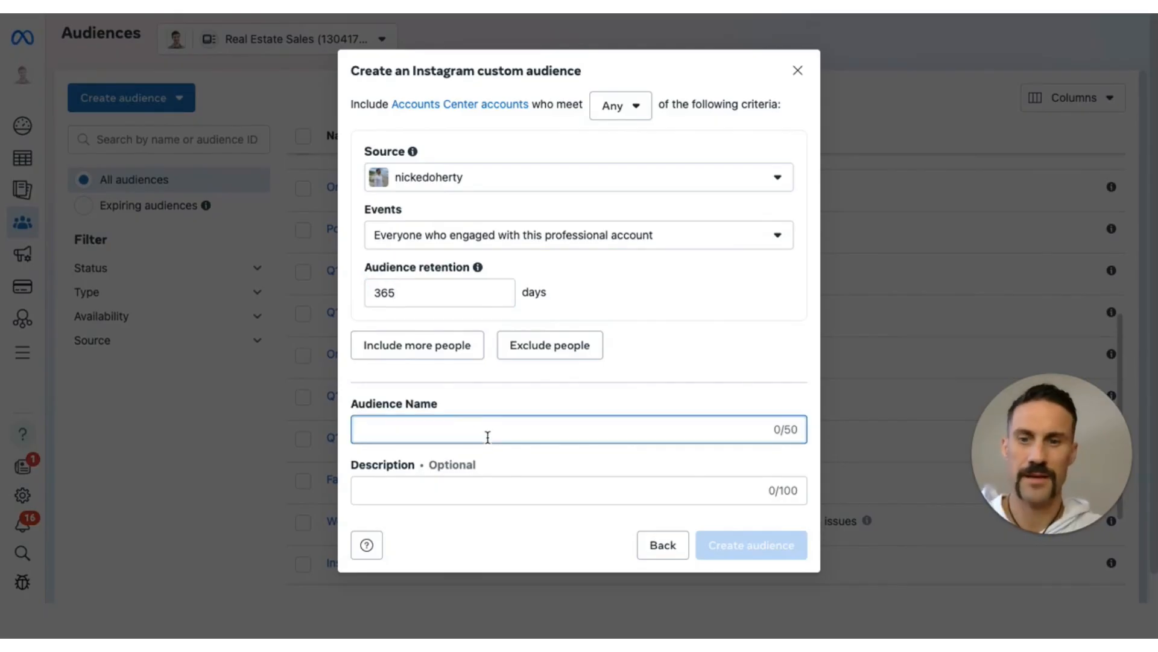
{"action": "type", "text": "Intsag"}
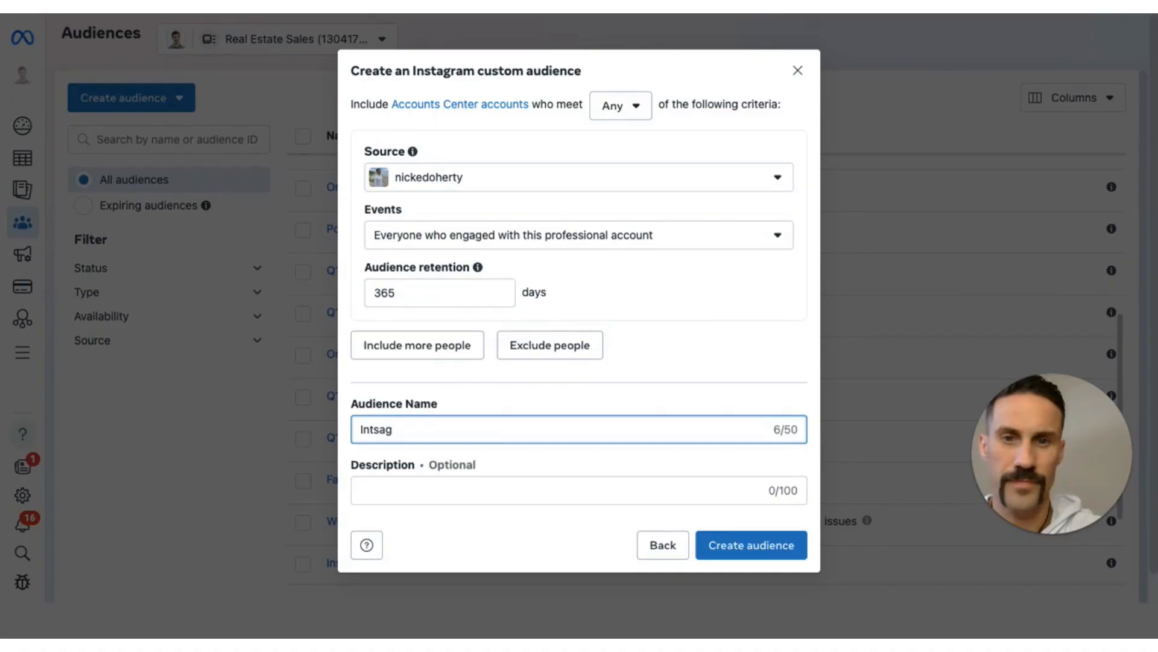
{"action": "key", "text": "BackSpace"}
{"action": "key", "text": "BackSpace"}
{"action": "key", "text": "BackSpace"}
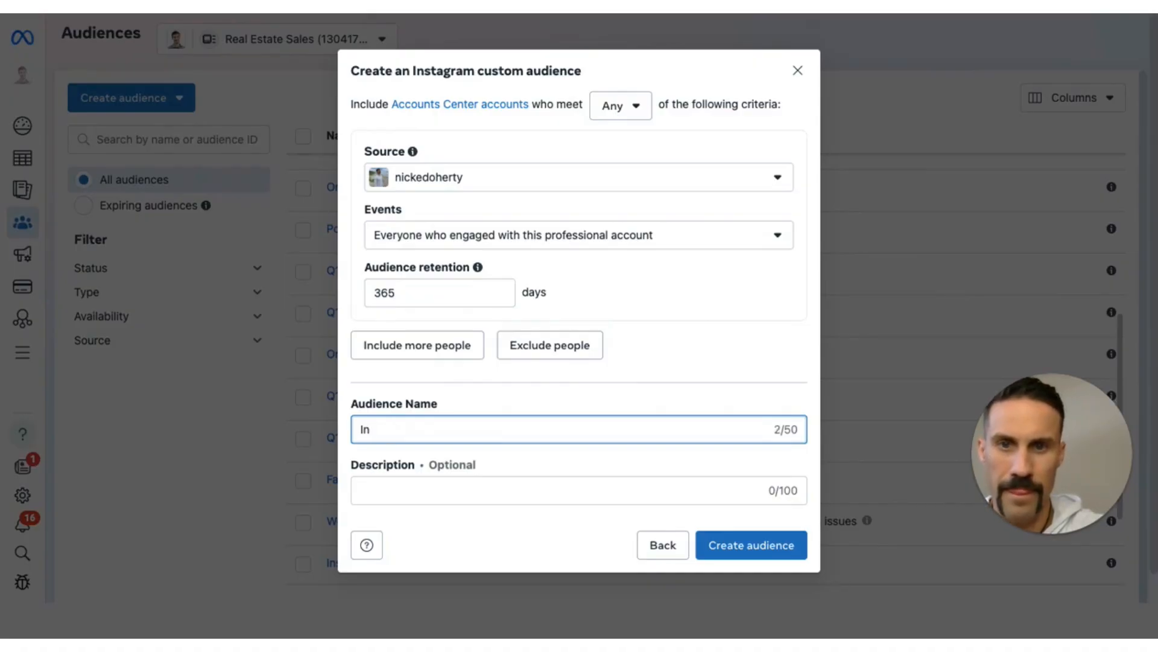
{"action": "type", "text": "stagram "}
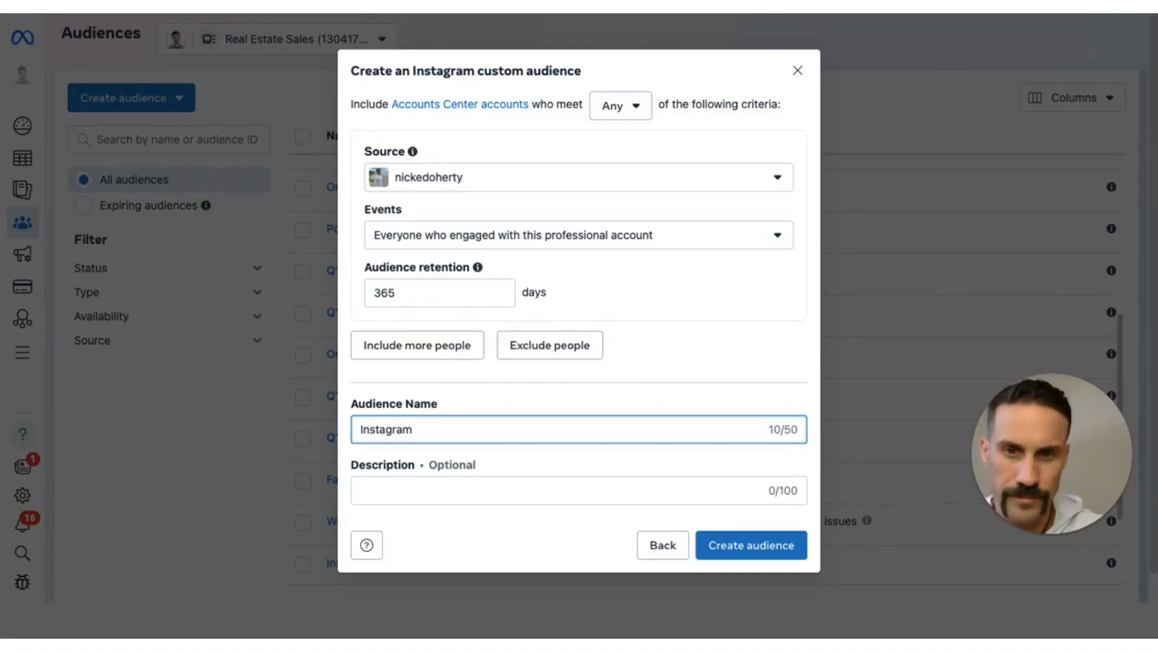
{"action": "type", "text": "2025"}
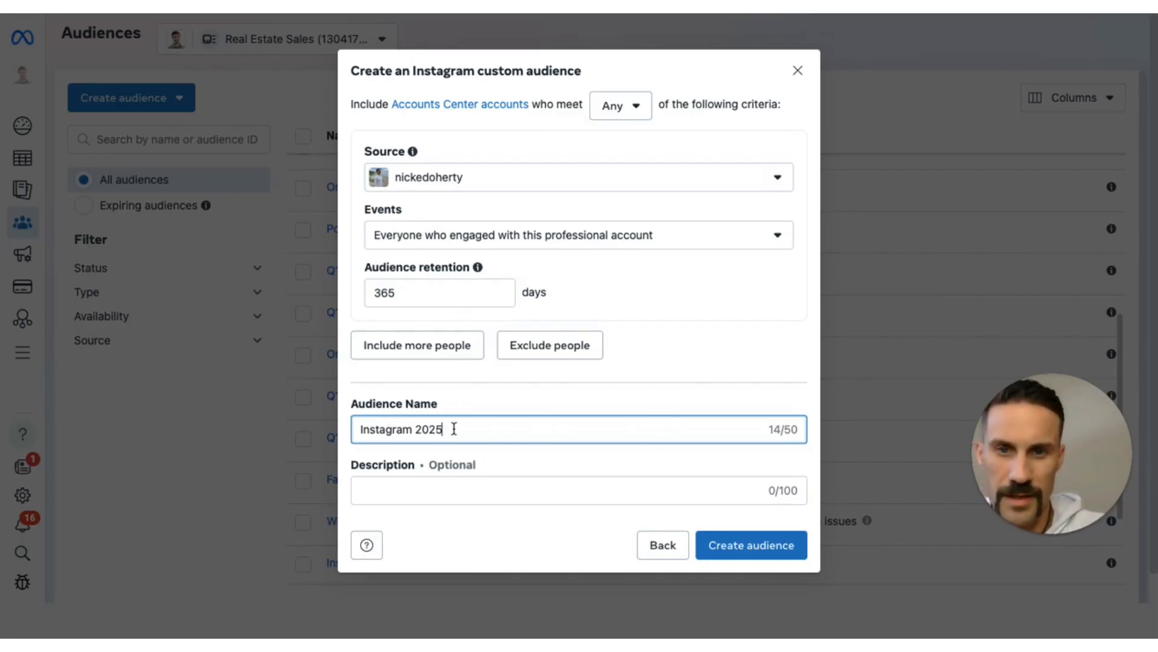
Extend the Instagram audience name to "Instagram 2025 - Anybody that has engaged".
{"action": "type", "text": "- An"}
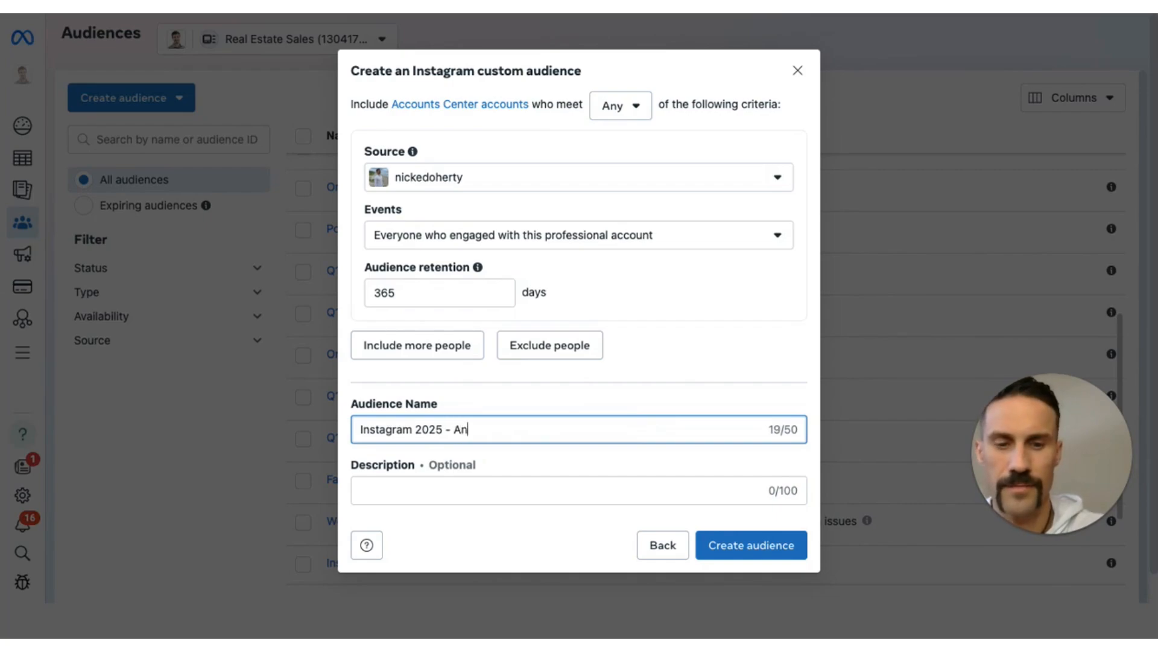
{"action": "type", "text": "ybo"}
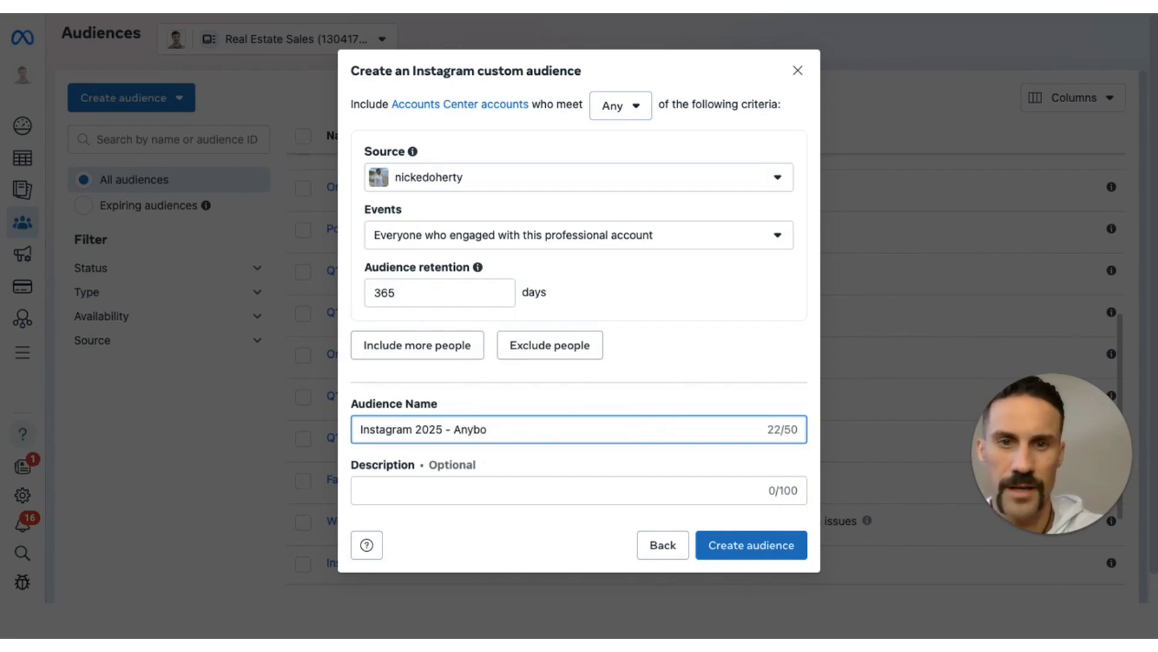
{"action": "type", "text": "dy that has"}
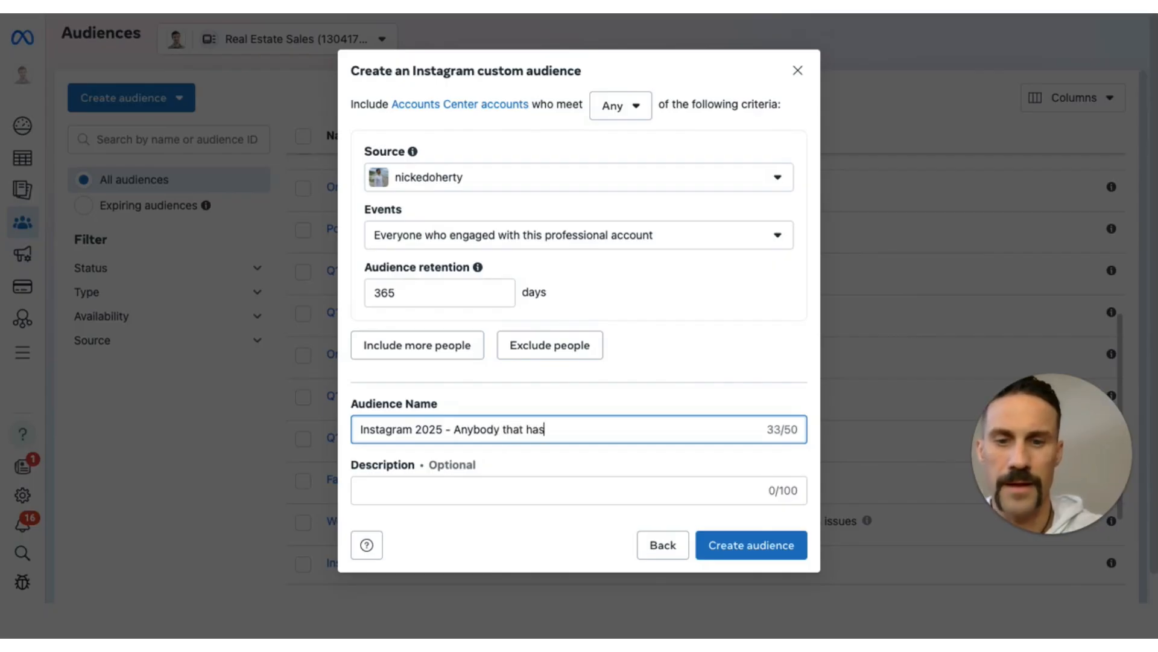
{"action": "type", "text": " engaged"}
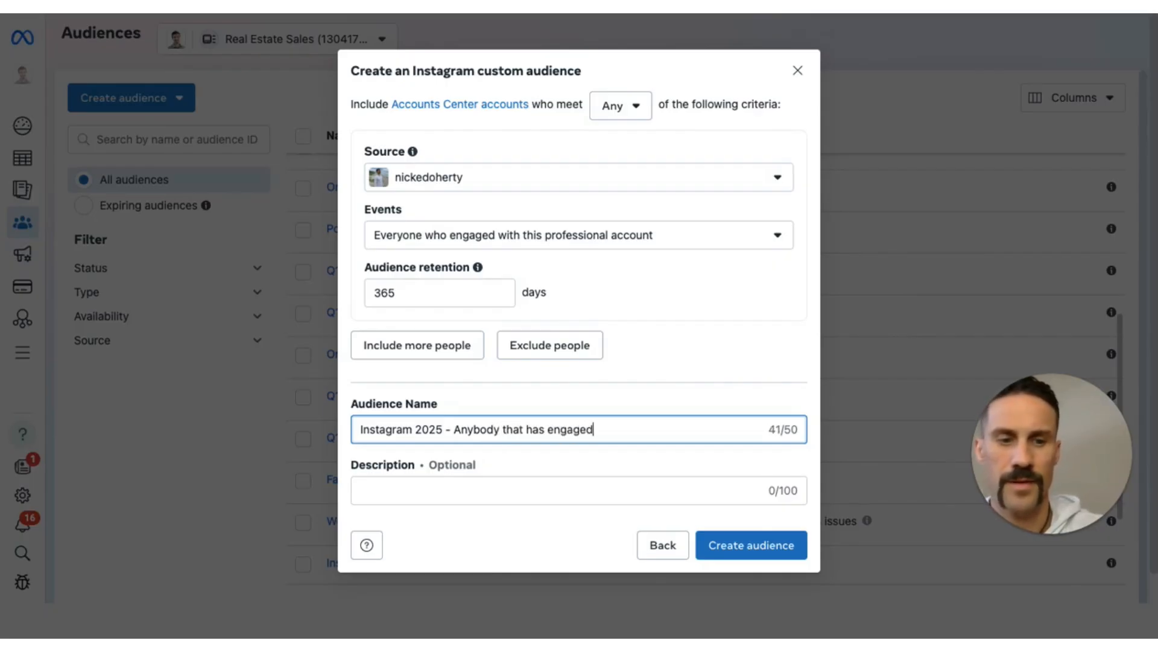
{"action": "type", "text": "."}
{"action": "key", "text": "BackSpace"}
{"action": "key", "text": "BackSpace"}
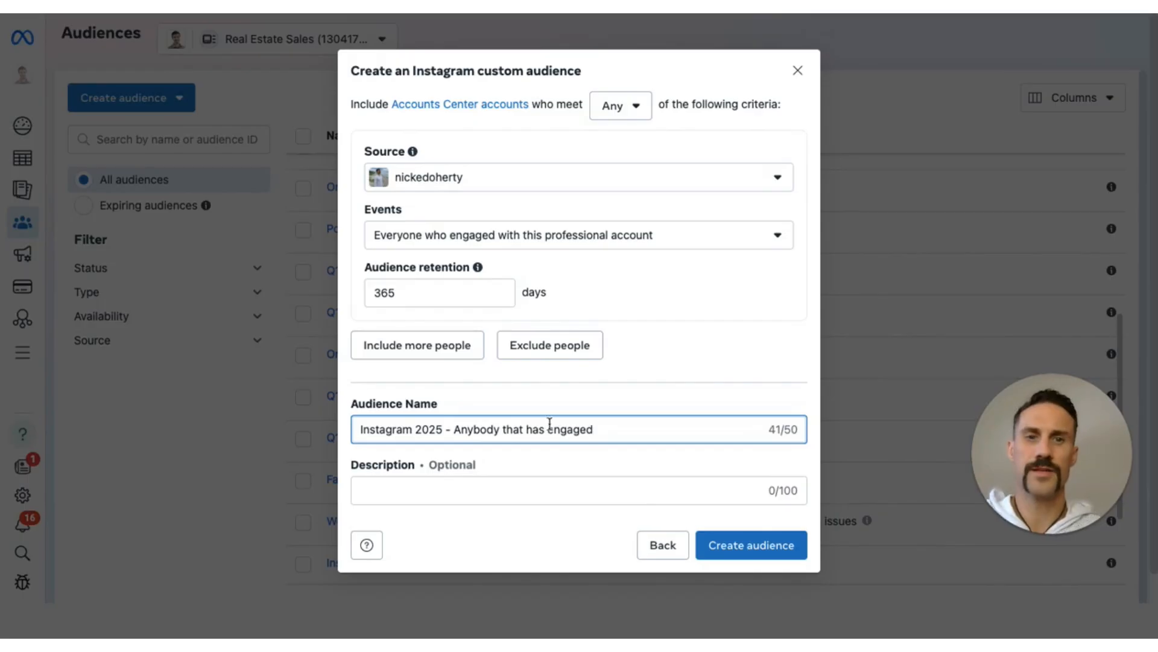
Create the Instagram audience, finish without choosing a next step, and close its details.
{"action": "left_click", "coordinate": [714, 545]}
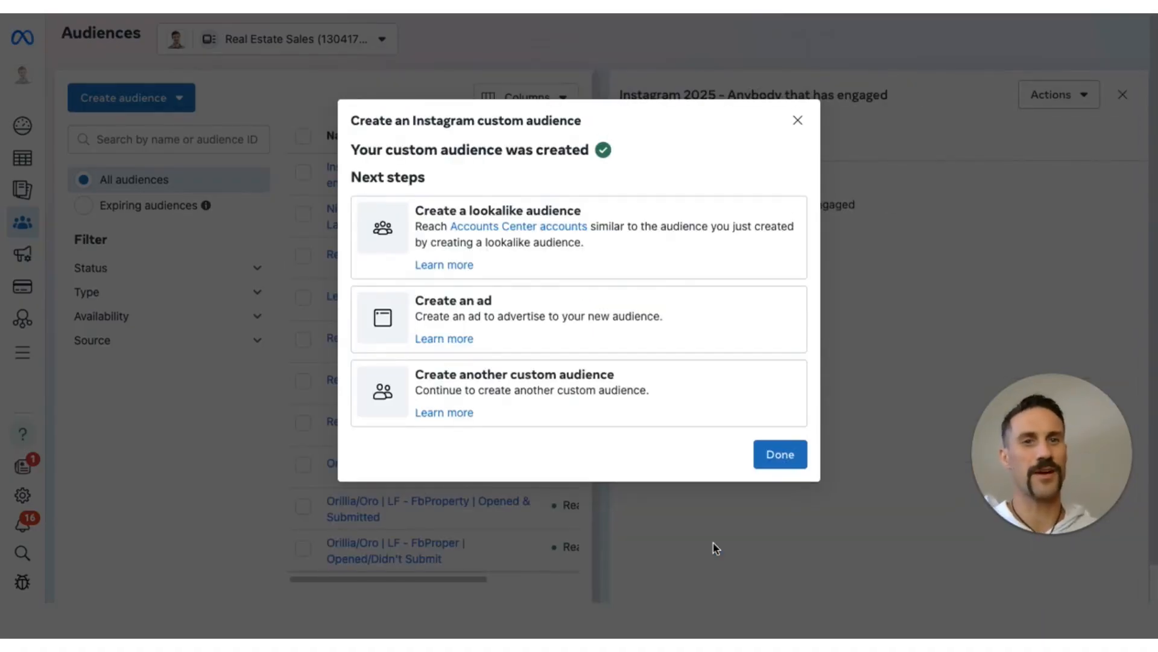
{"action": "left_click", "coordinate": [775, 457]}
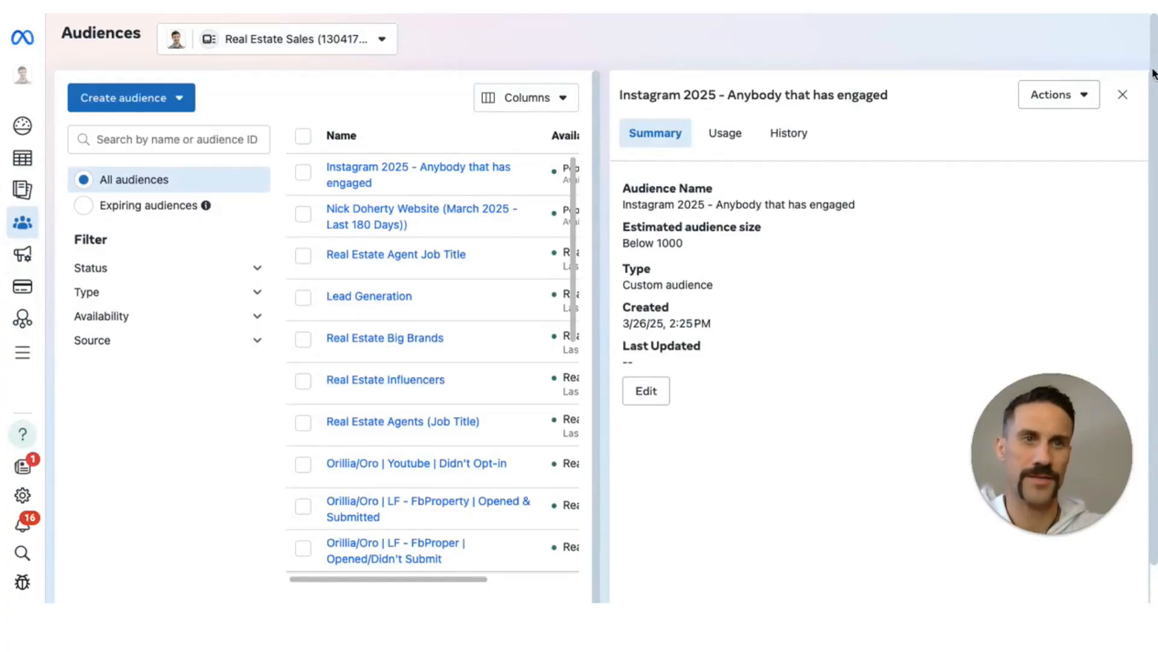
{"action": "left_click", "coordinate": [1123, 94]}
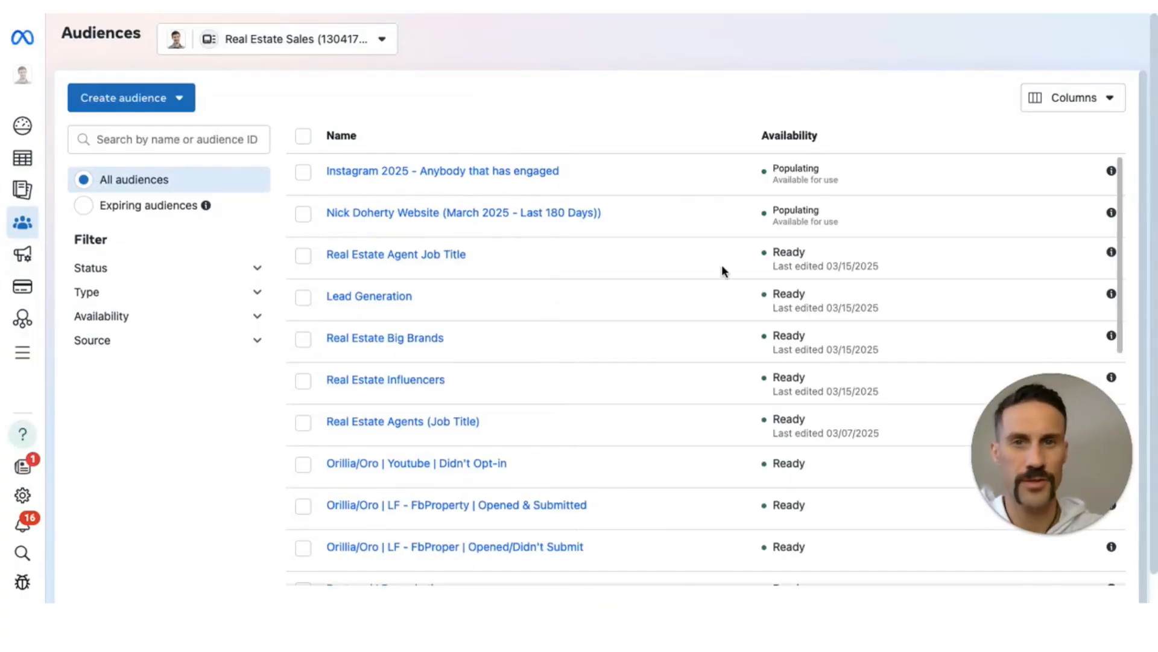
Start another custom audience using Lead form as its source.
{"action": "left_click", "coordinate": [144, 103]}
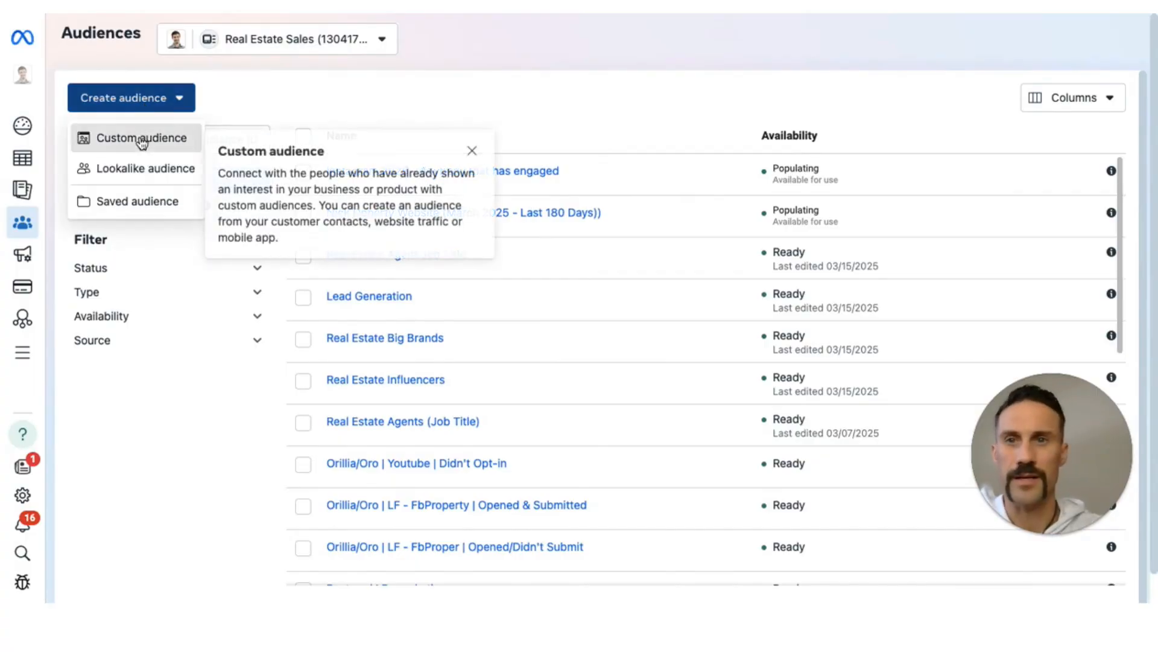
{"action": "left_click", "coordinate": [145, 135]}
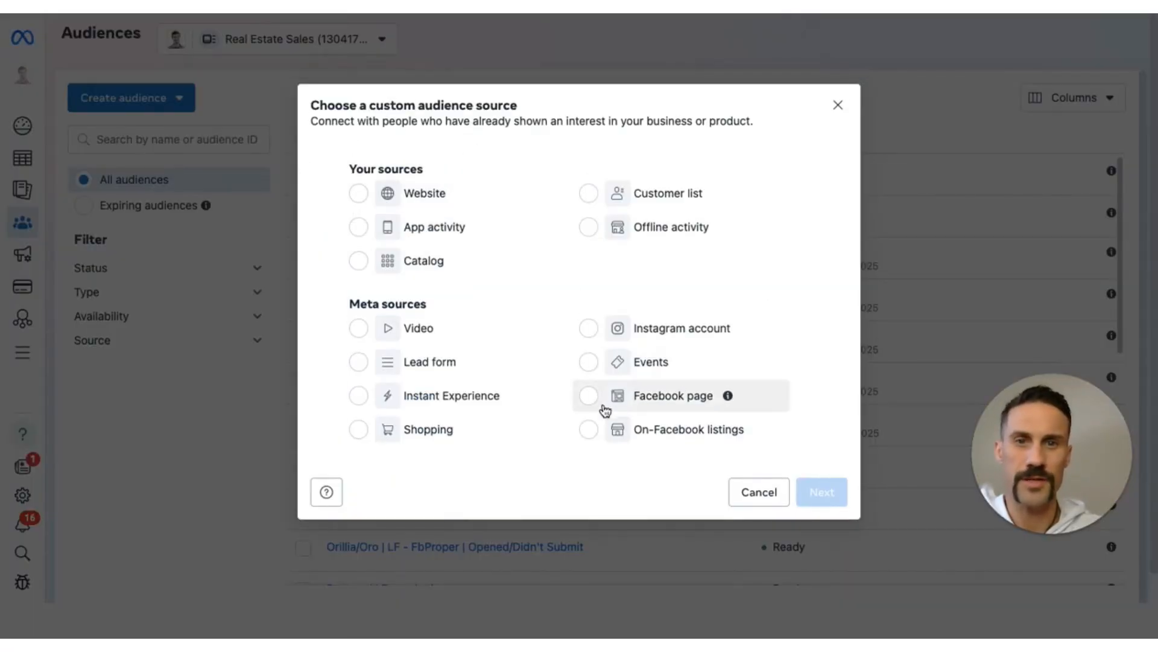
{"action": "left_click", "coordinate": [357, 365]}
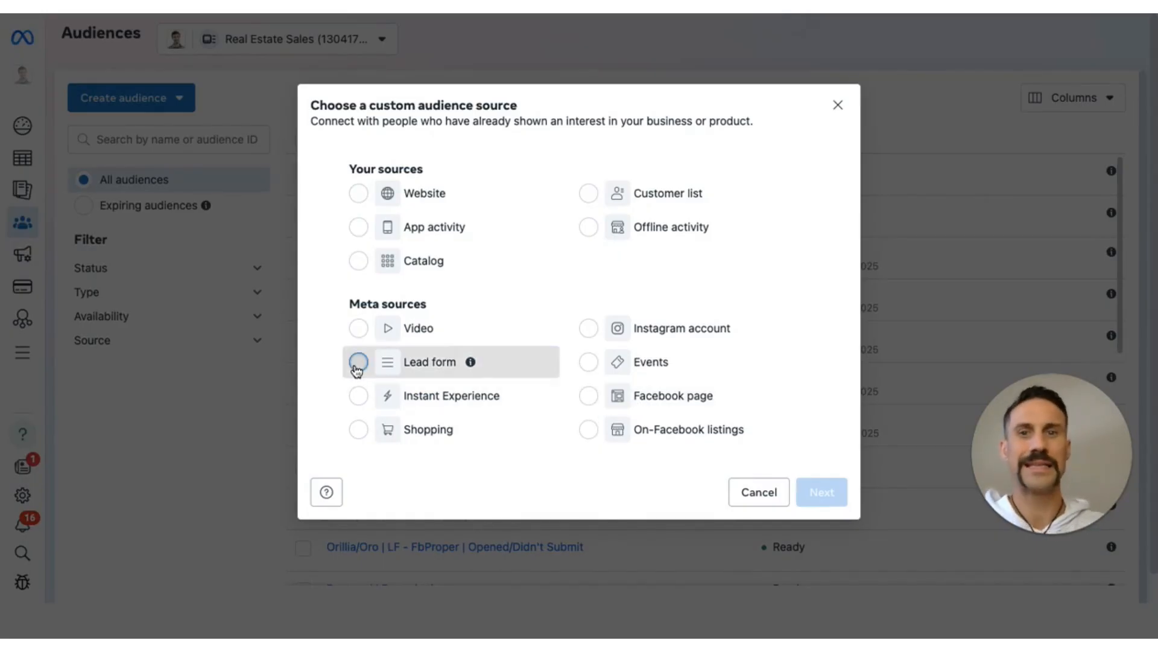
{"action": "left_click", "coordinate": [828, 494]}
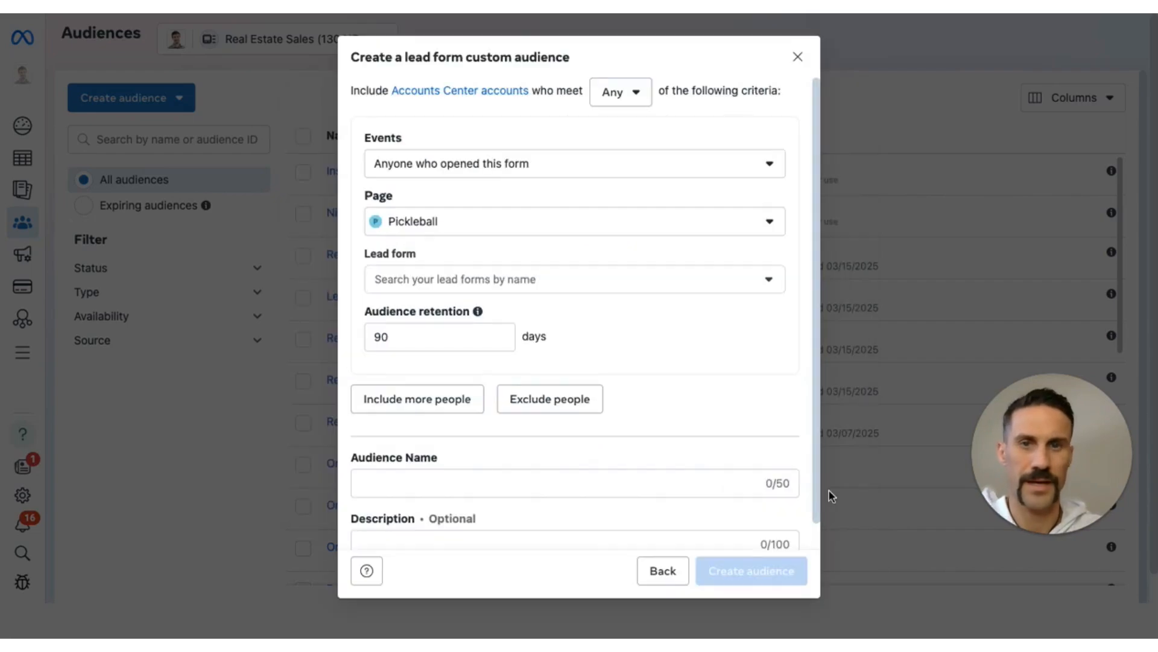
Set the page to the account owner's personally named page and review the event options, keeping Anyone who opened this form.
{"action": "left_click", "coordinate": [765, 218]}
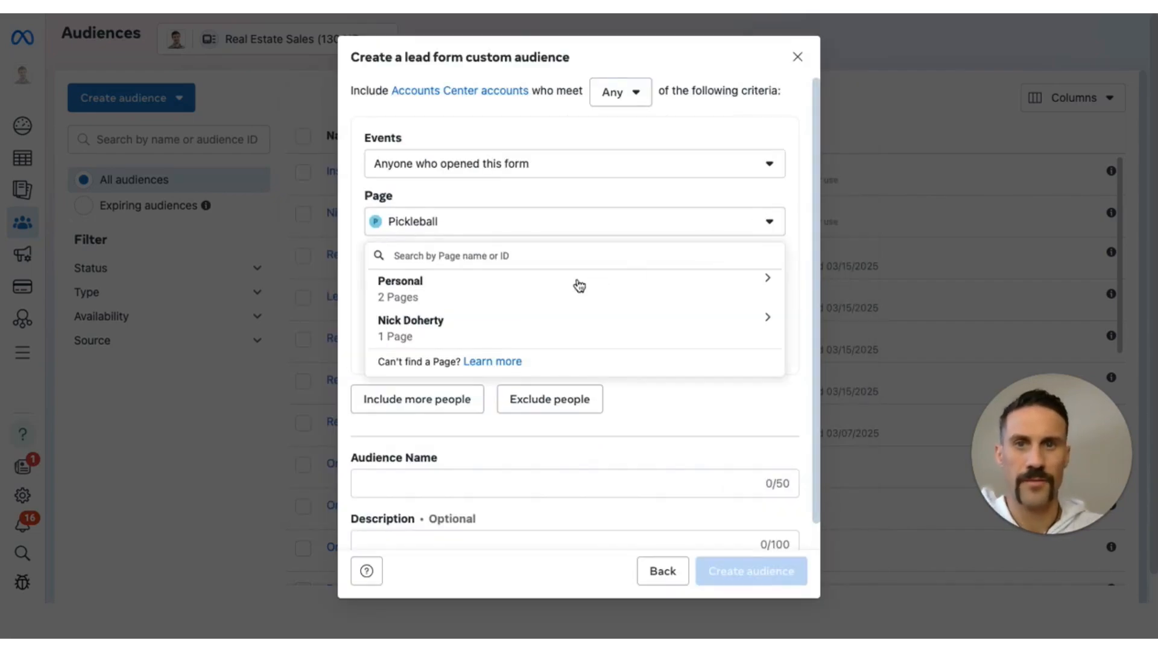
{"action": "left_click", "coordinate": [497, 332]}
{"action": "left_click", "coordinate": [478, 375]}
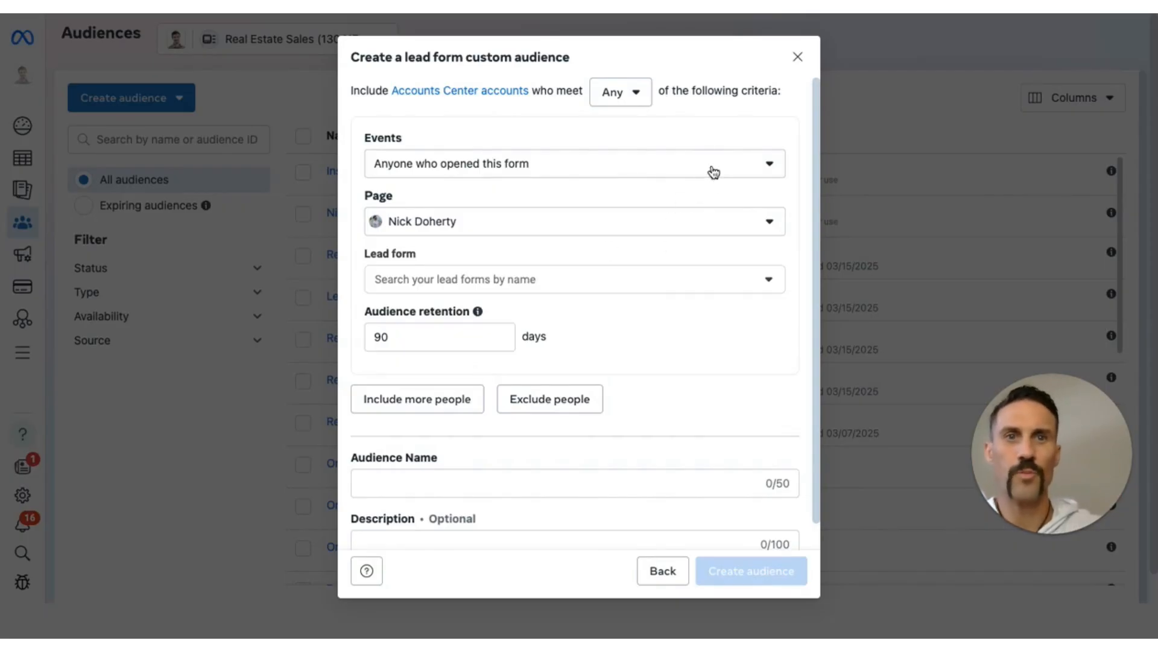
{"action": "left_click", "coordinate": [741, 176]}
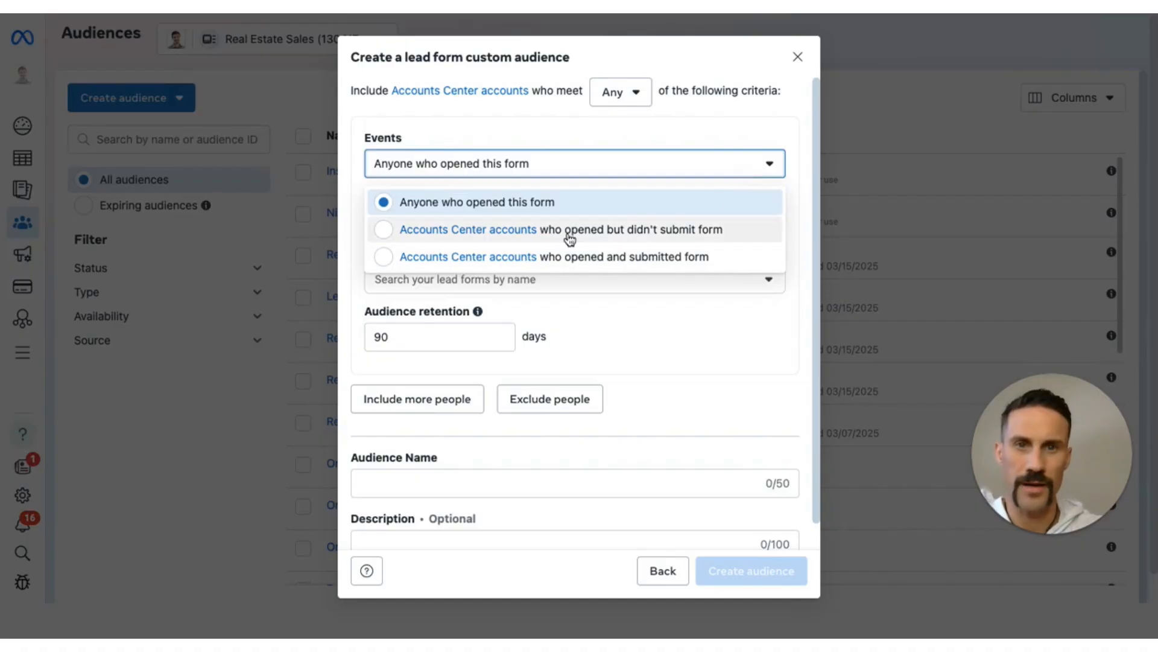
{"action": "left_click", "coordinate": [696, 129]}
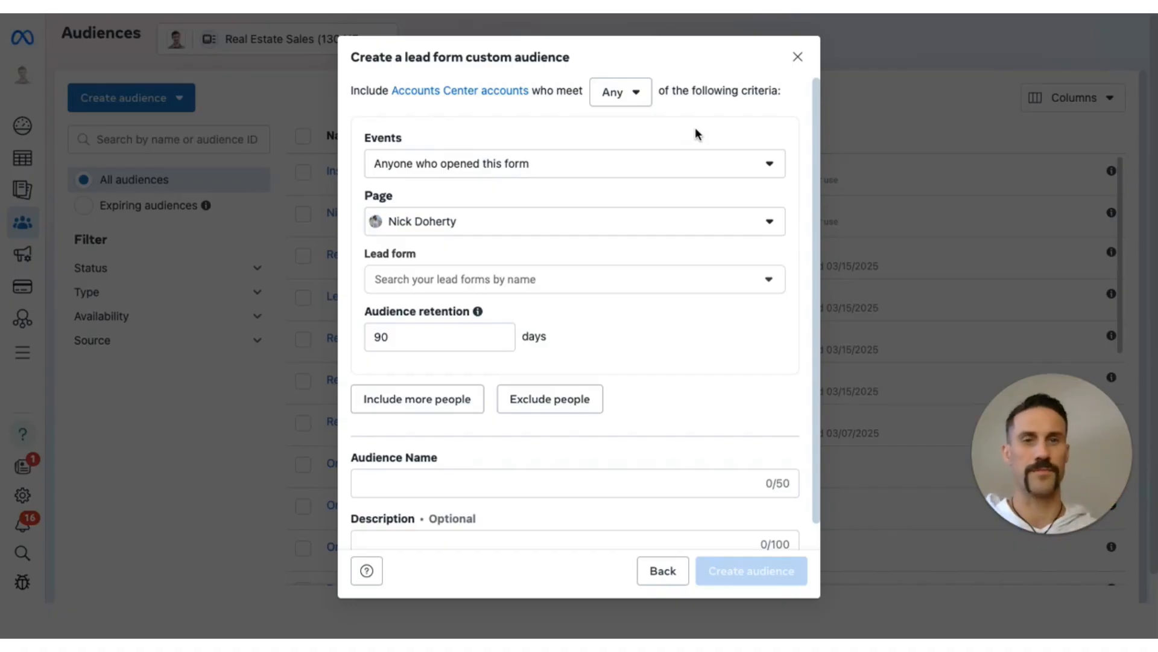
Try an audience retention of 365 days for the lead form audience, and return it to 90 days.
{"action": "scroll", "coordinate": [698, 349], "scroll_direction": "down", "scroll_amount": 1}
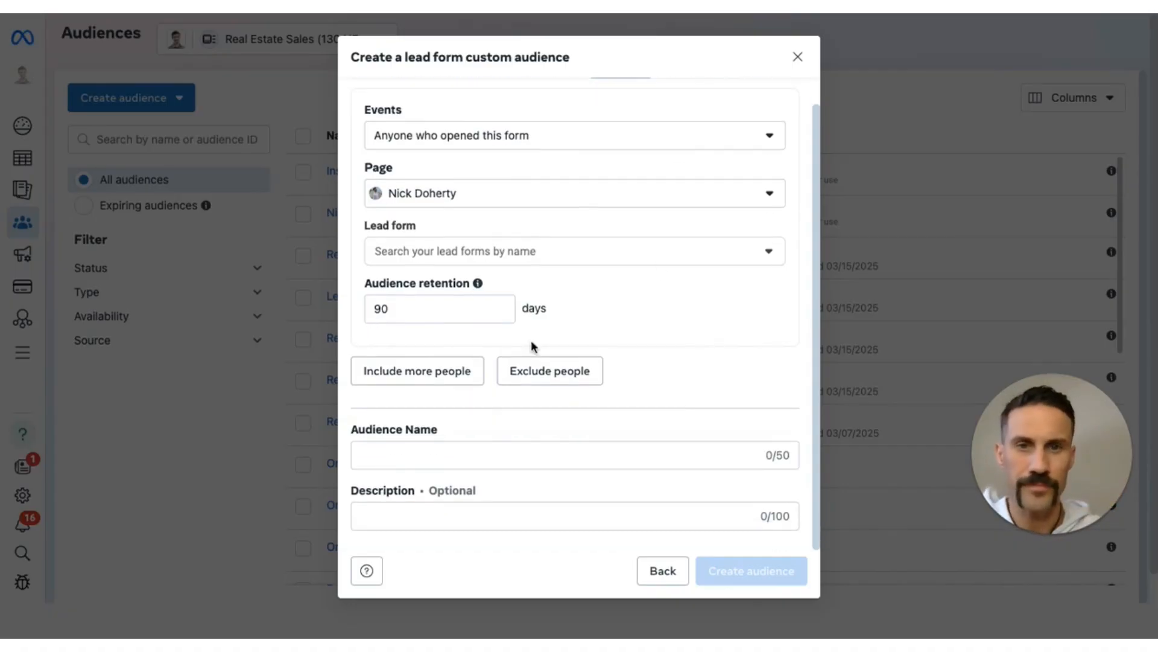
{"action": "double_click", "coordinate": [401, 307]}
{"action": "key", "text": "BackSpace"}
{"action": "type", "text": "1"}
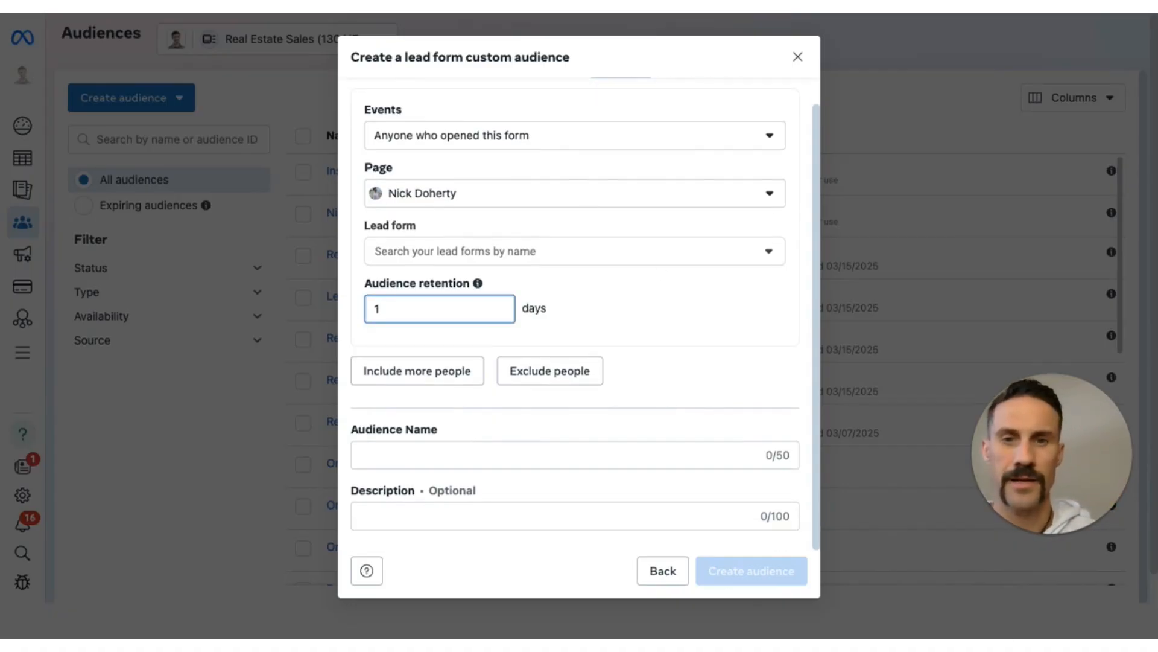
{"action": "key", "text": "BackSpace"}
{"action": "type", "text": "365"}
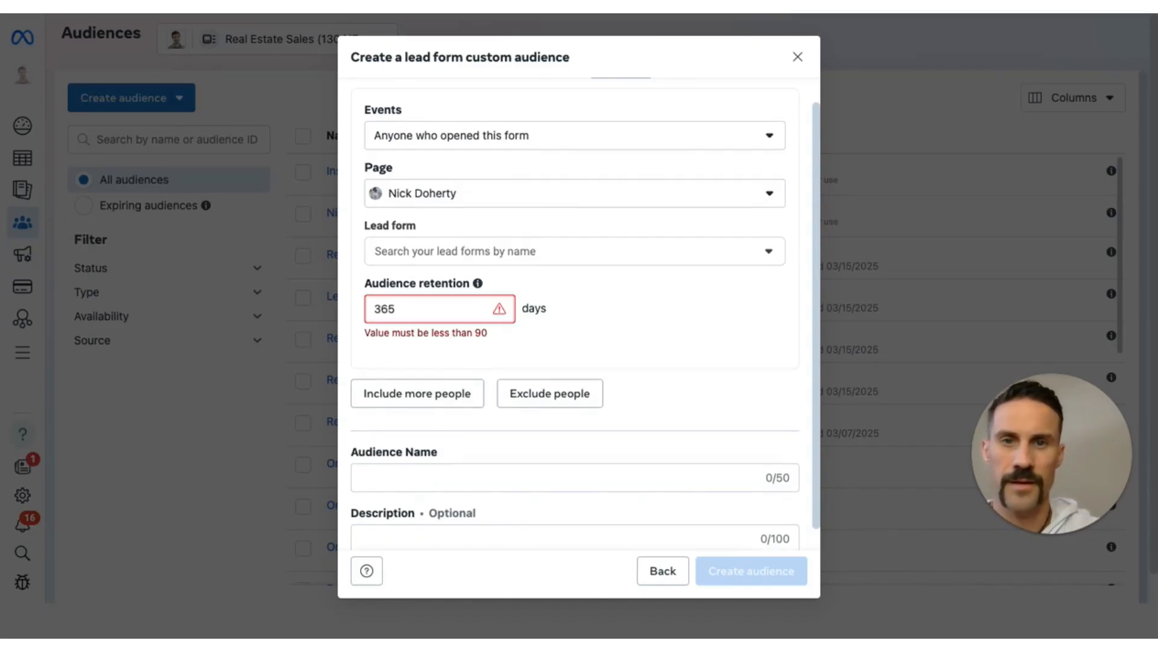
{"action": "key", "text": "BackSpace"}
{"action": "key", "text": "BackSpace"}
{"action": "key", "text": "BackSpace"}
{"action": "type", "text": "90"}
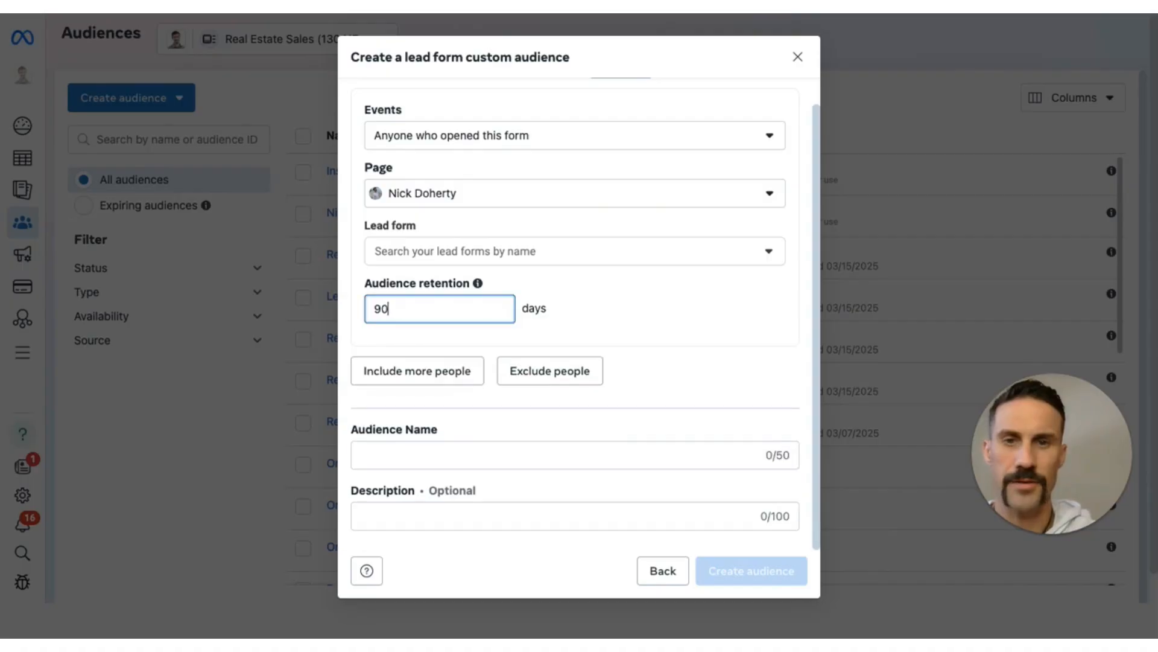
{"action": "left_click", "coordinate": [652, 331]}
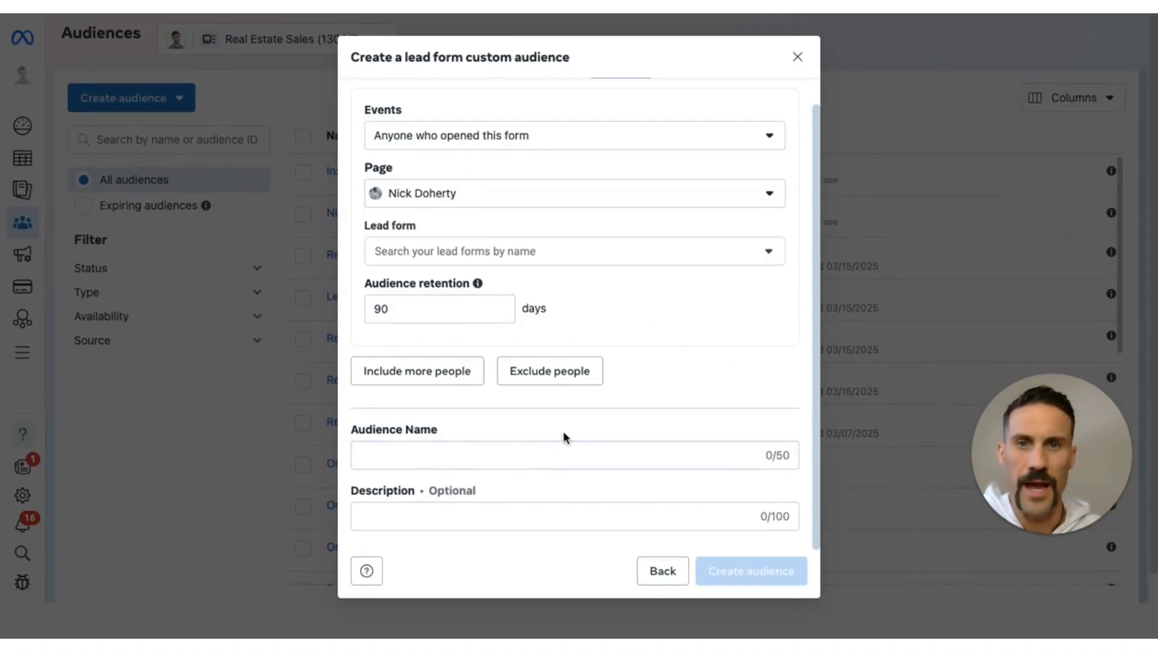
Choose Orillia2025(TEST) as the lead form for the audience.
{"action": "left_click", "coordinate": [726, 256]}
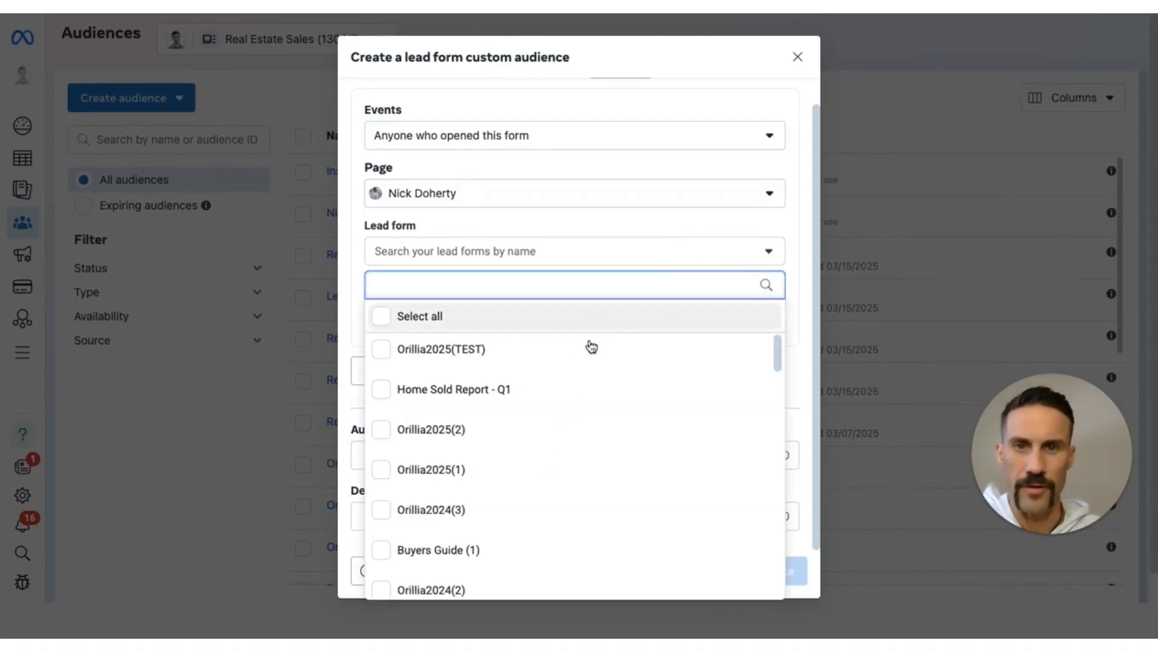
{"action": "mouse_move", "coordinate": [475, 362]}
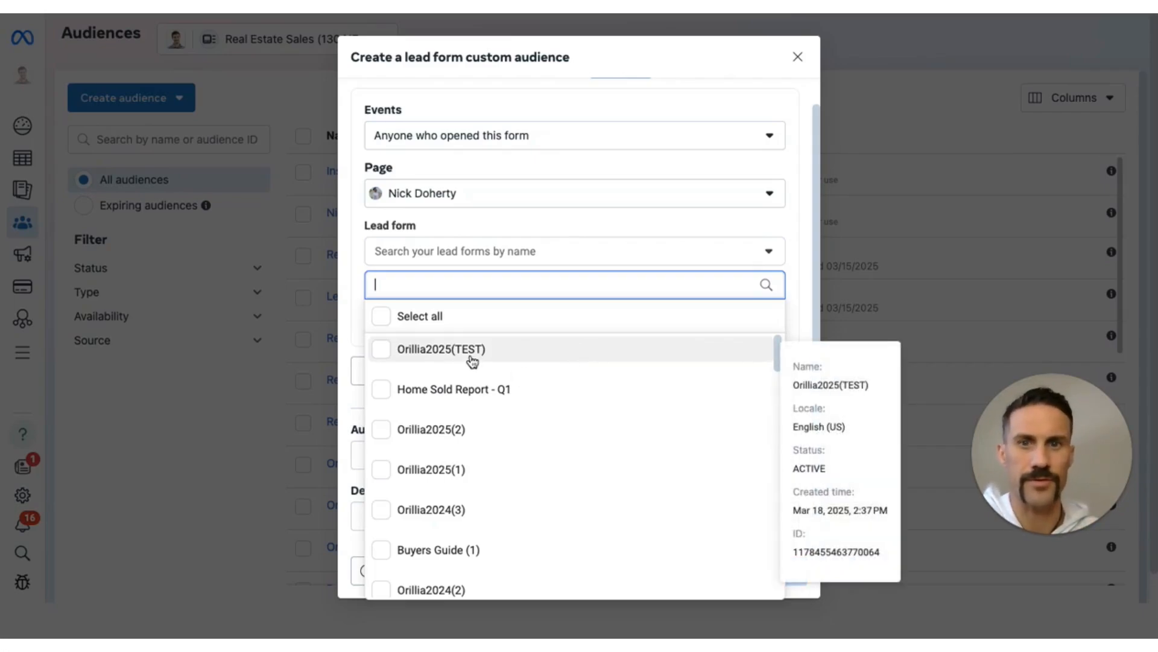
{"action": "left_click", "coordinate": [472, 360]}
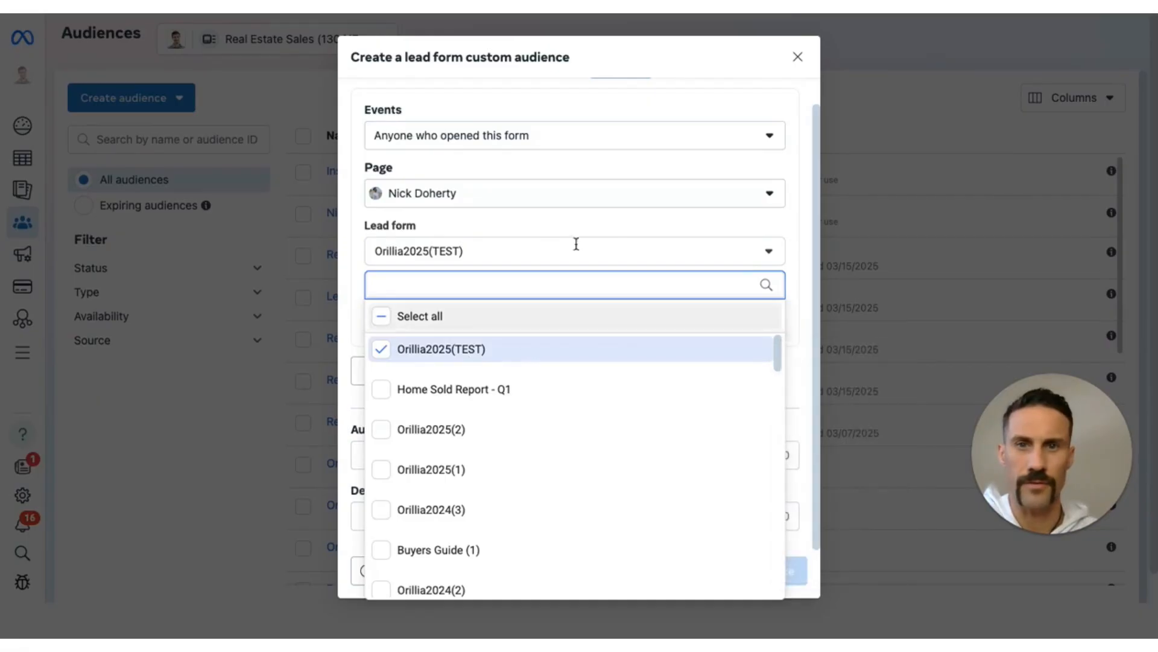
{"action": "left_click", "coordinate": [598, 224]}
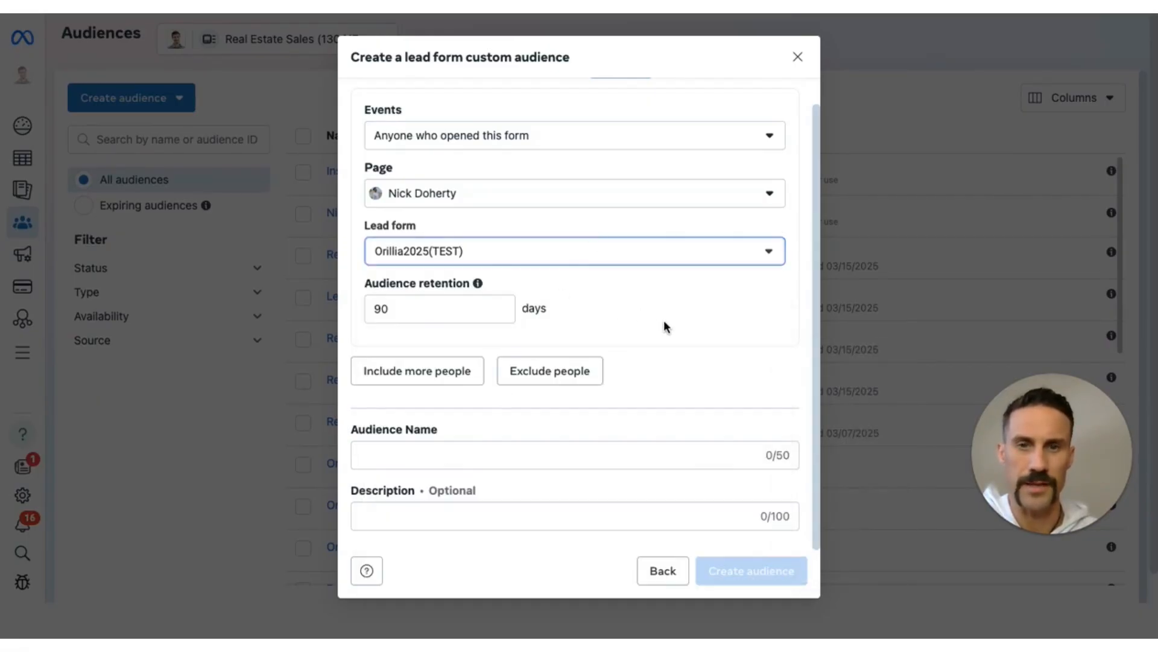
Name the lead form audience "Lead Form - Orillia 2025 - Anyone who has opened".
{"action": "left_click", "coordinate": [468, 459]}
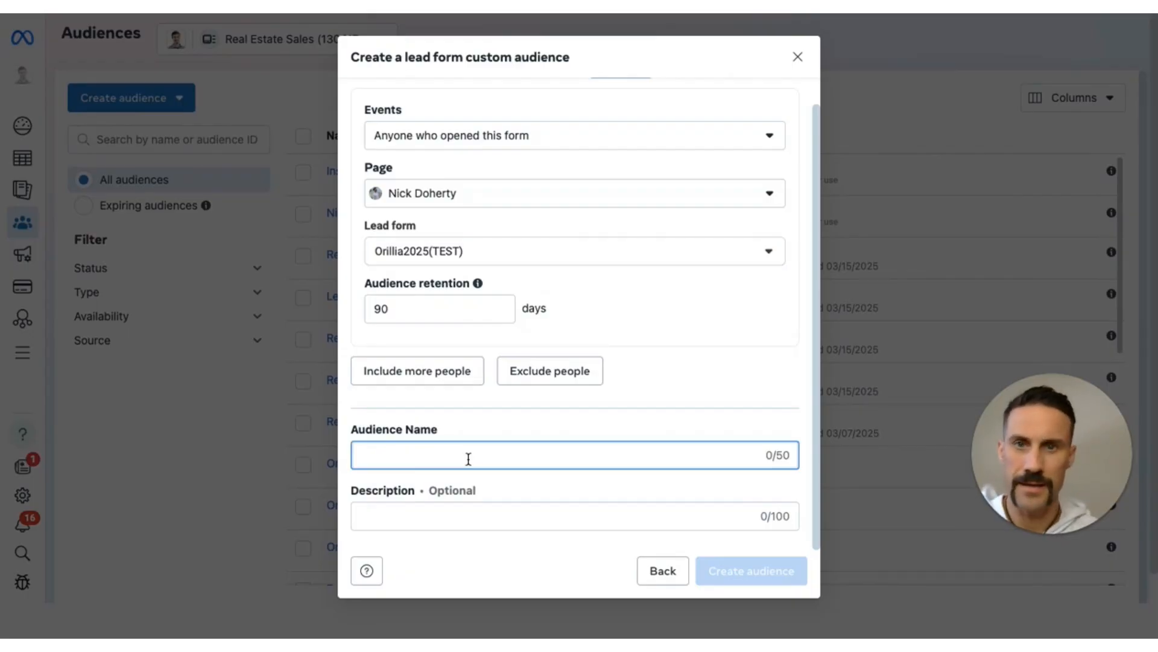
{"action": "type", "text": "Lead Fo"}
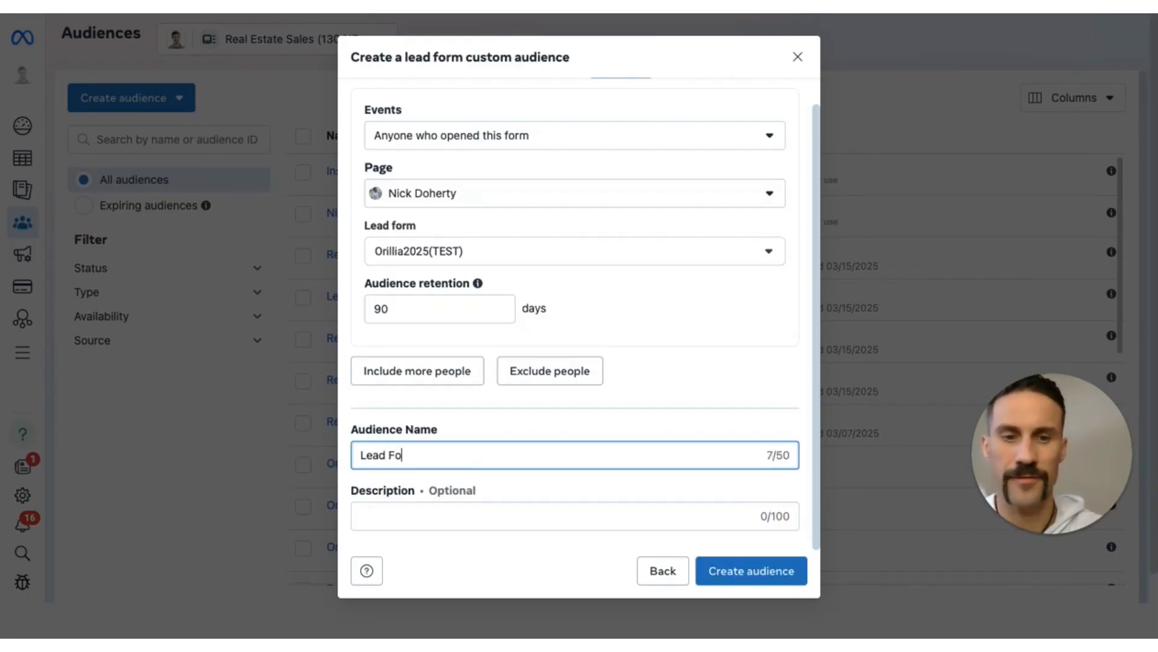
{"action": "type", "text": "rm -"}
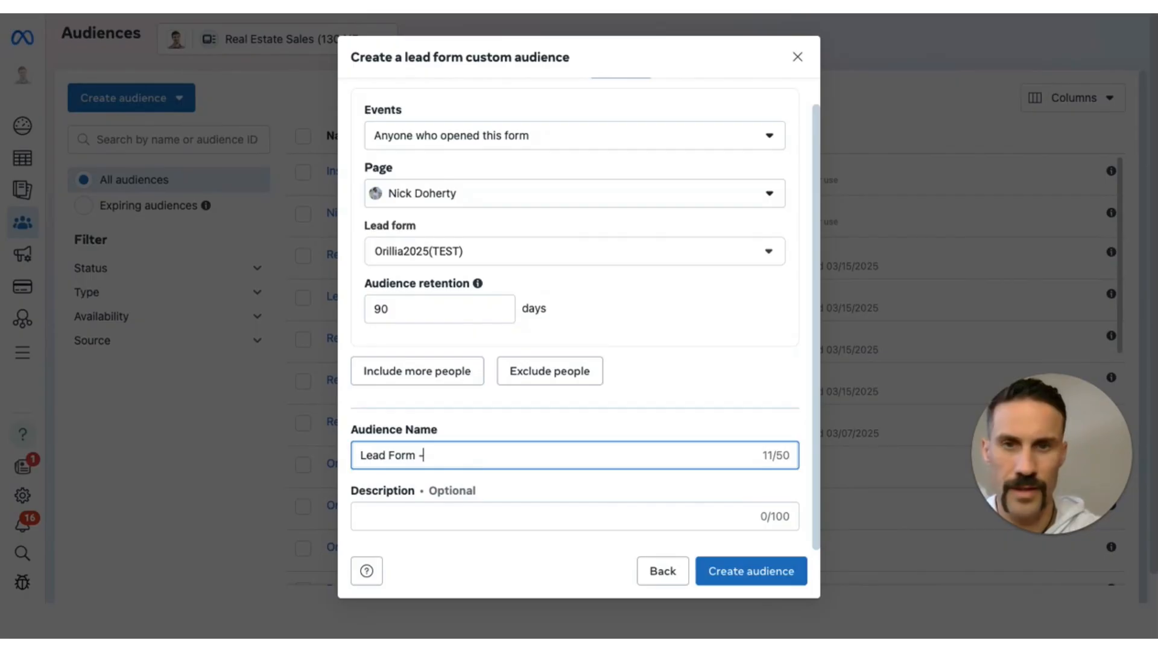
{"action": "type", "text": " Orillia "}
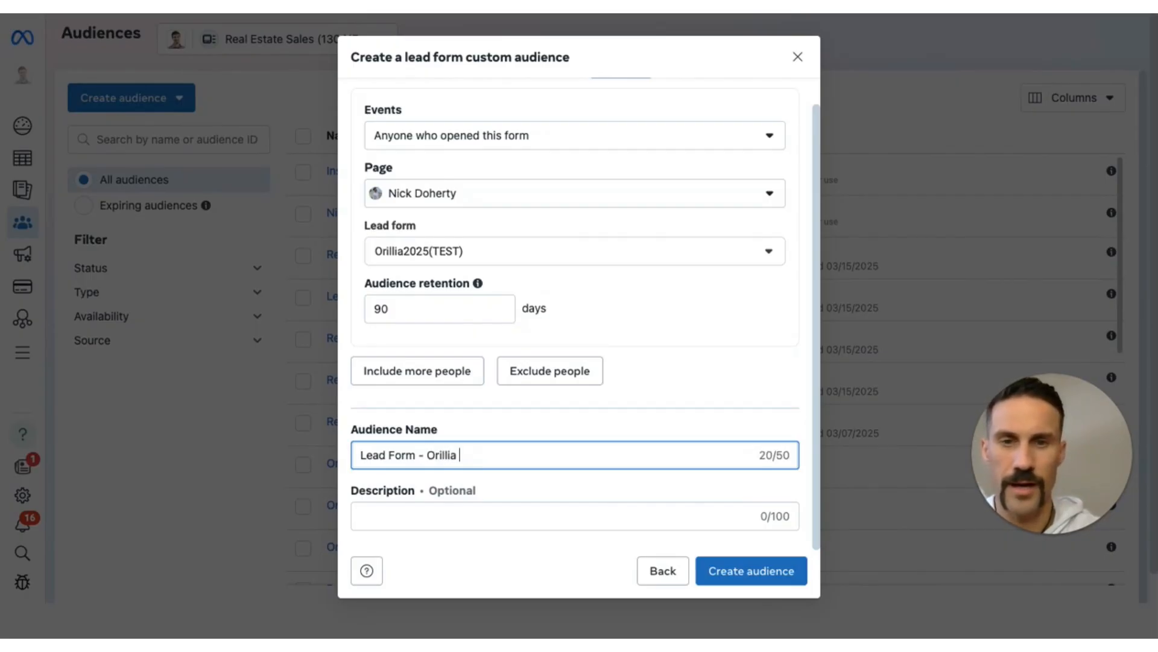
{"action": "type", "text": "2025"}
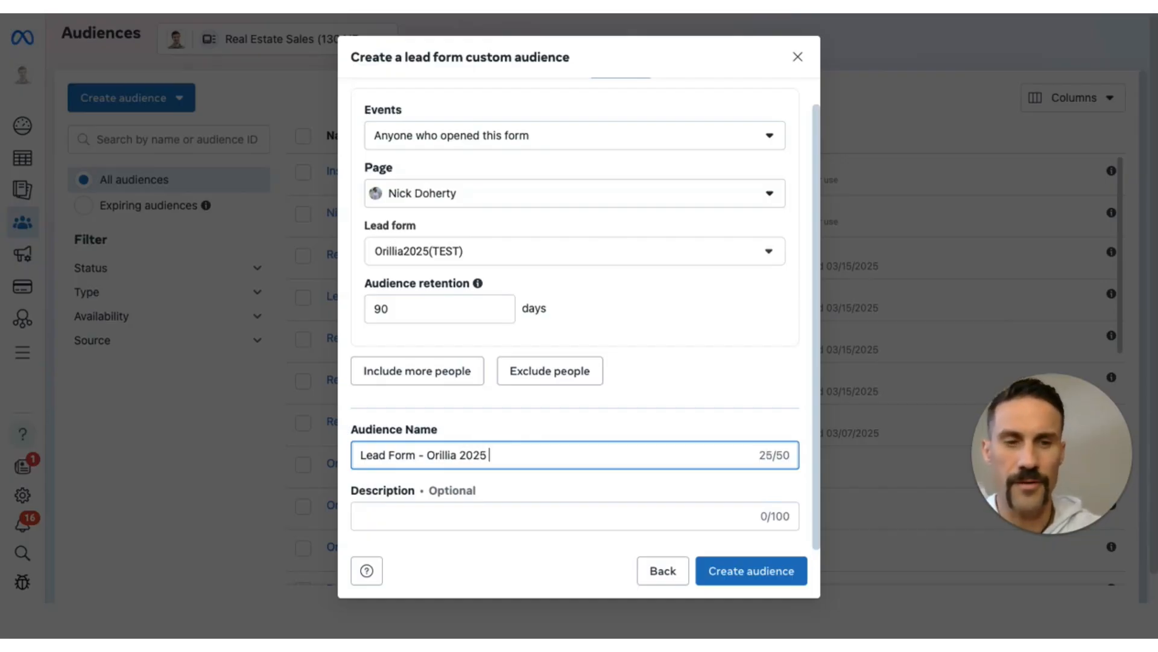
{"action": "type", "text": " - "}
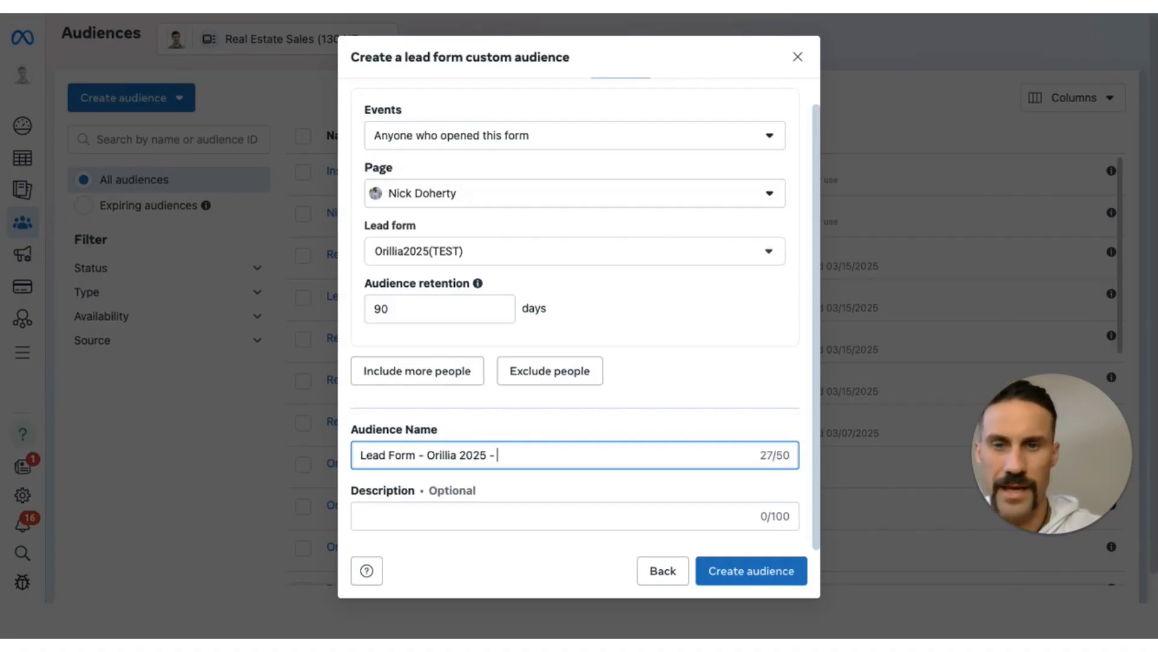
{"action": "type", "text": "A"}
{"action": "key", "text": "BackSpace"}
{"action": "type", "text": "An"}
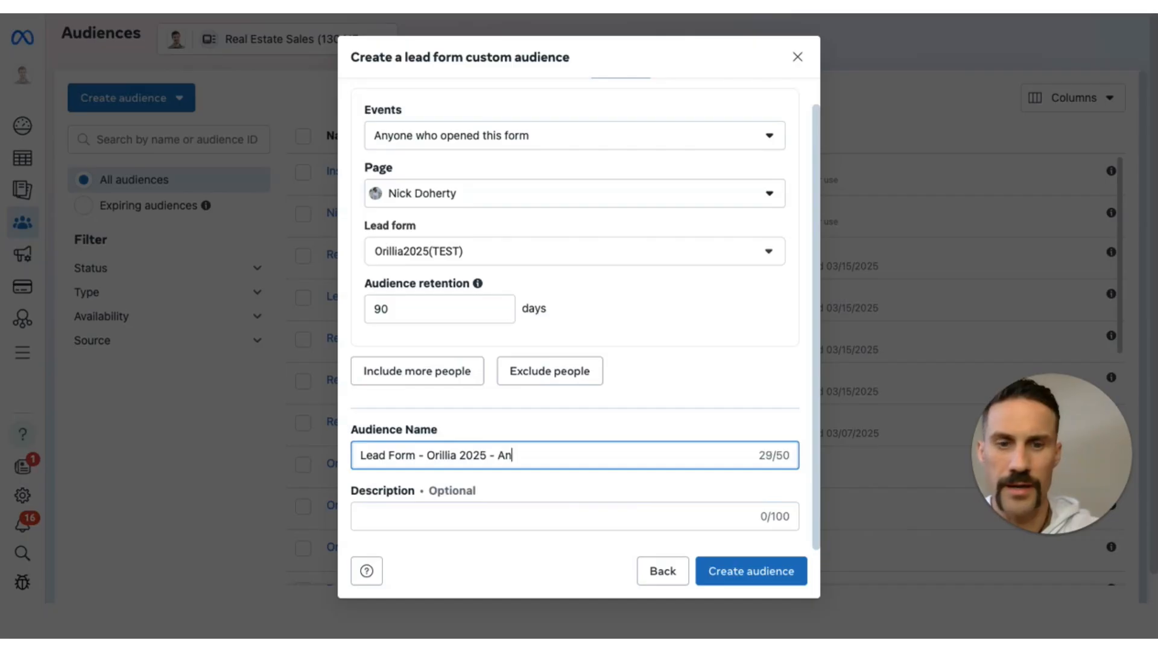
{"action": "type", "text": "yone wh"}
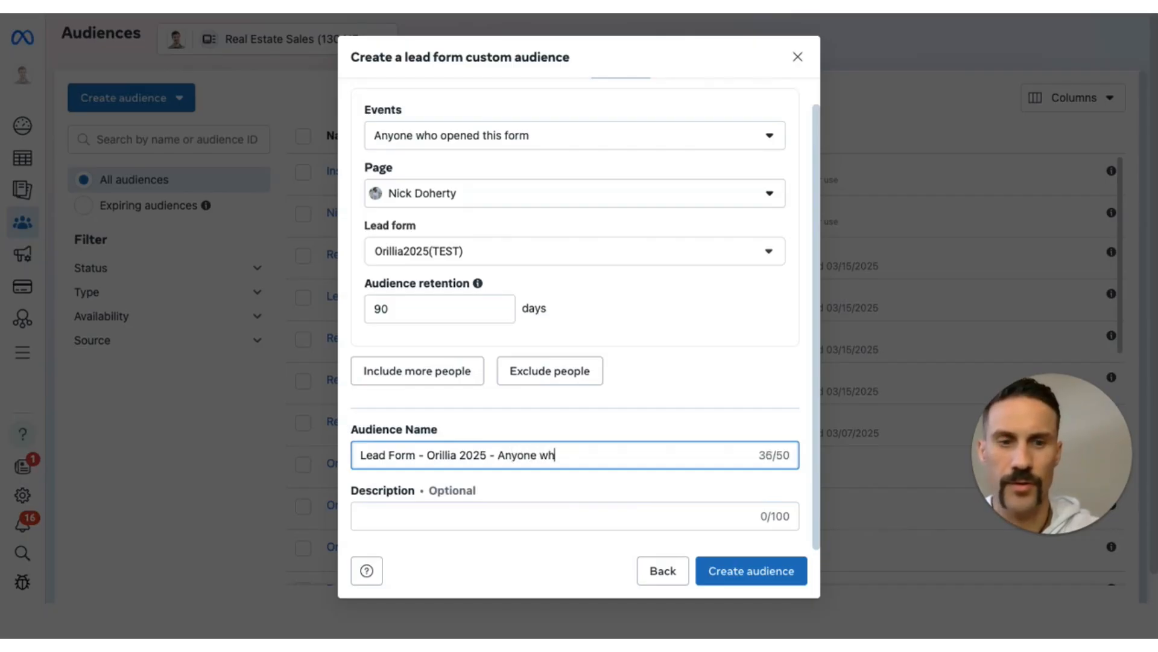
{"action": "type", "text": "o has pend"}
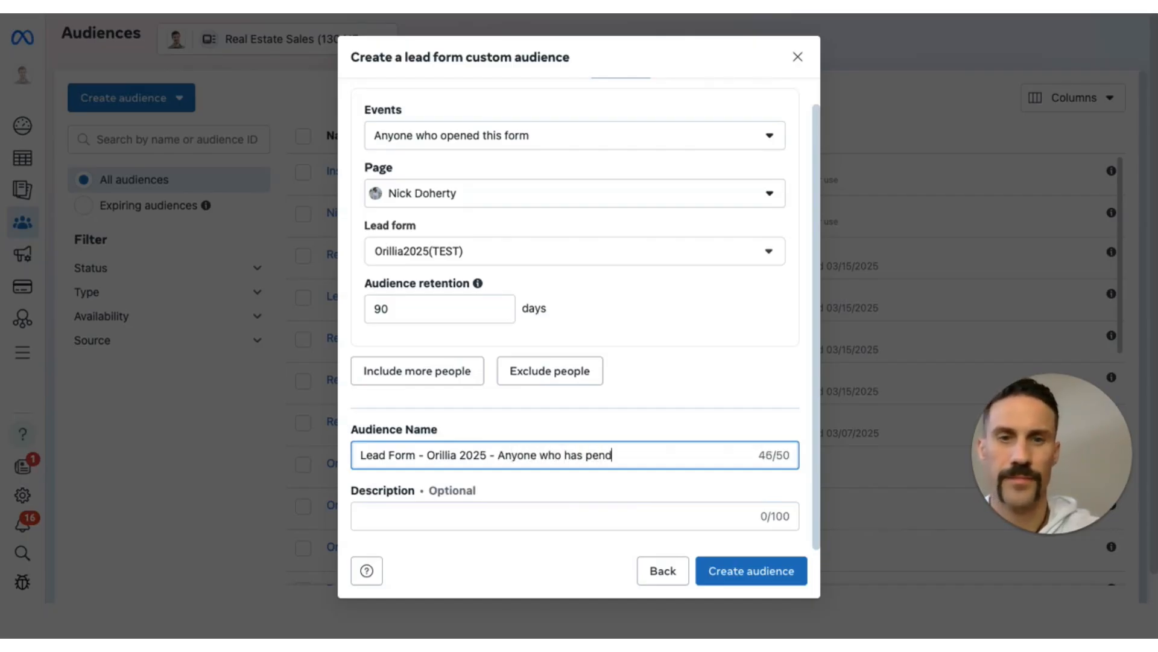
{"action": "key", "text": "BackSpace"}
{"action": "key", "text": "BackSpace"}
{"action": "key", "text": "BackSpace"}
{"action": "key", "text": "BackSpace"}
{"action": "type", "text": "o"}
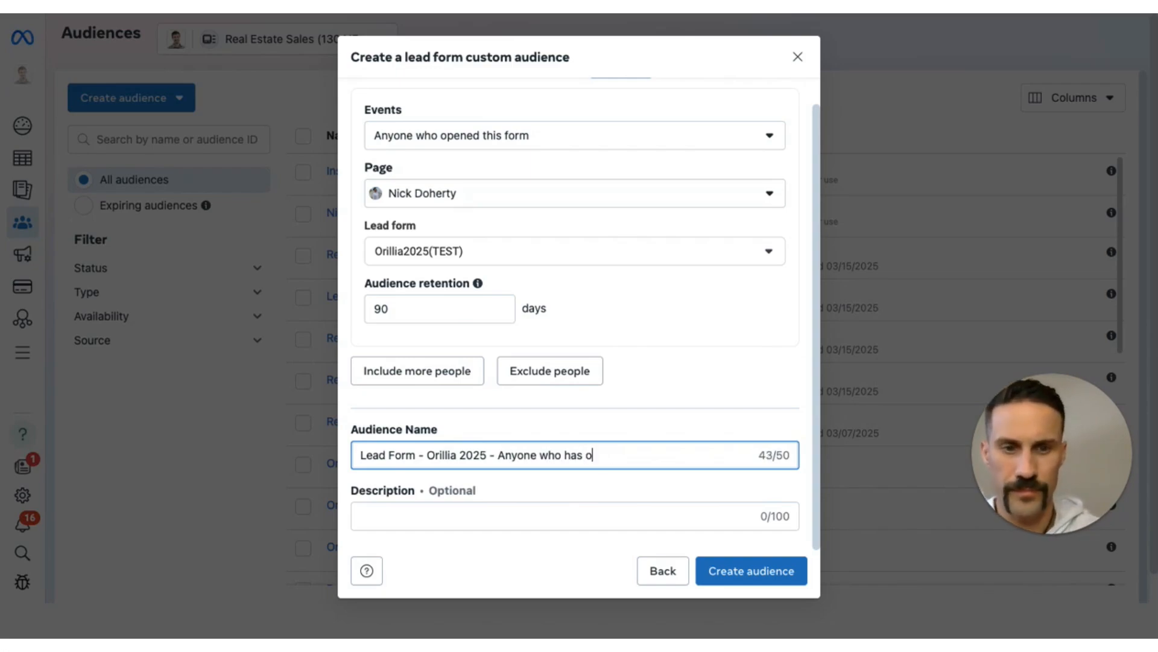
{"action": "type", "text": "pened"}
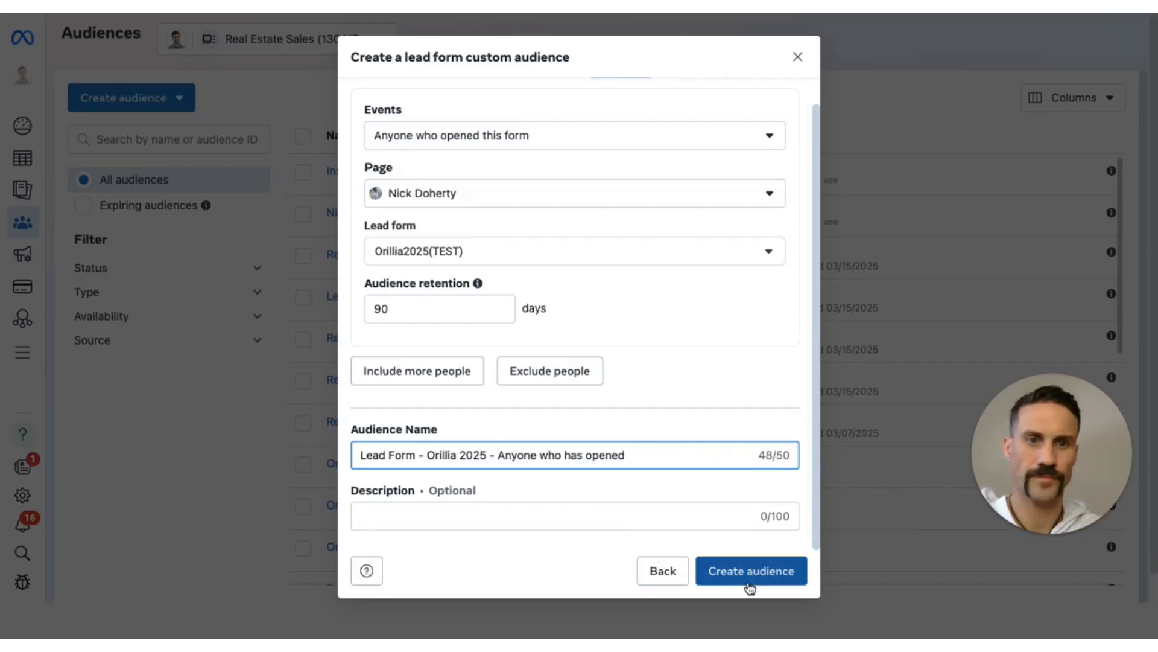
Create the lead form audience, finish without any of the suggested follow-ups, and close its summary.
{"action": "left_click", "coordinate": [760, 584]}
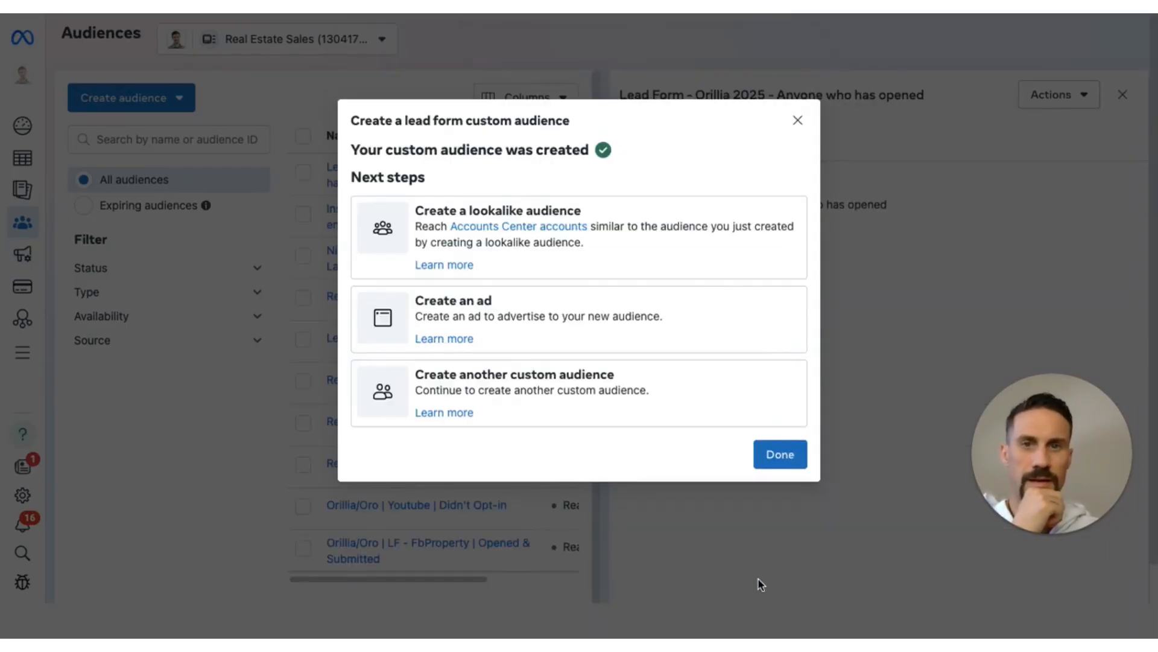
{"action": "left_click", "coordinate": [779, 454]}
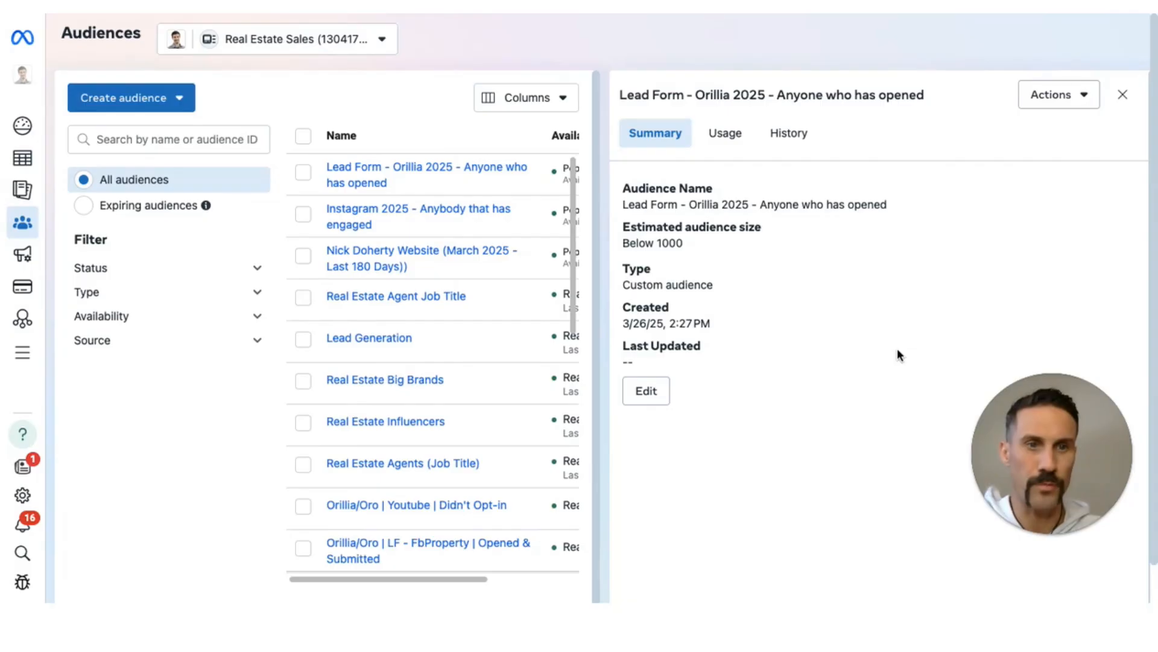
{"action": "left_click", "coordinate": [1123, 97]}
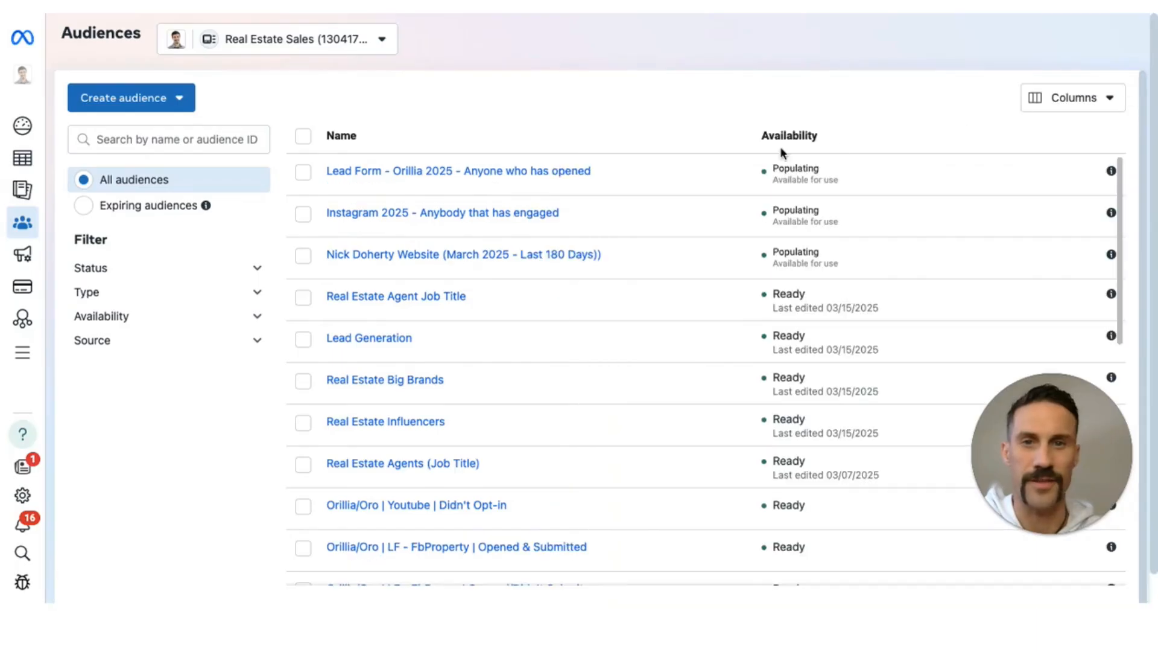
Open the preparation guidance for a custom audience that uses Customer list as its source.
{"action": "left_click", "coordinate": [119, 102]}
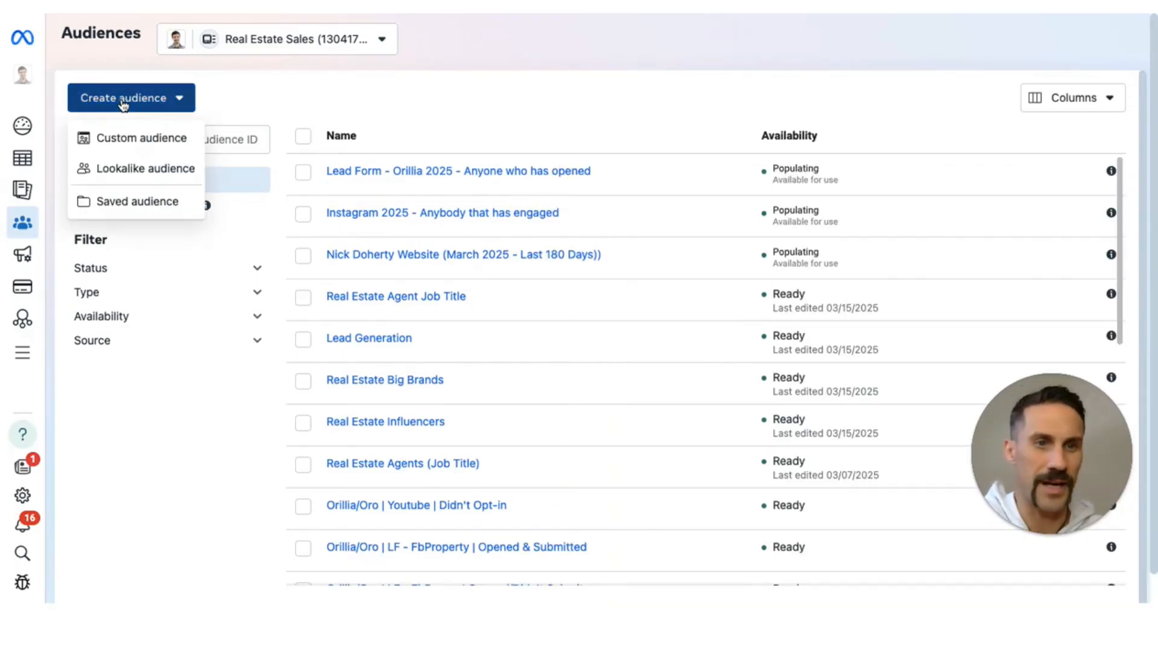
{"action": "left_click", "coordinate": [136, 140]}
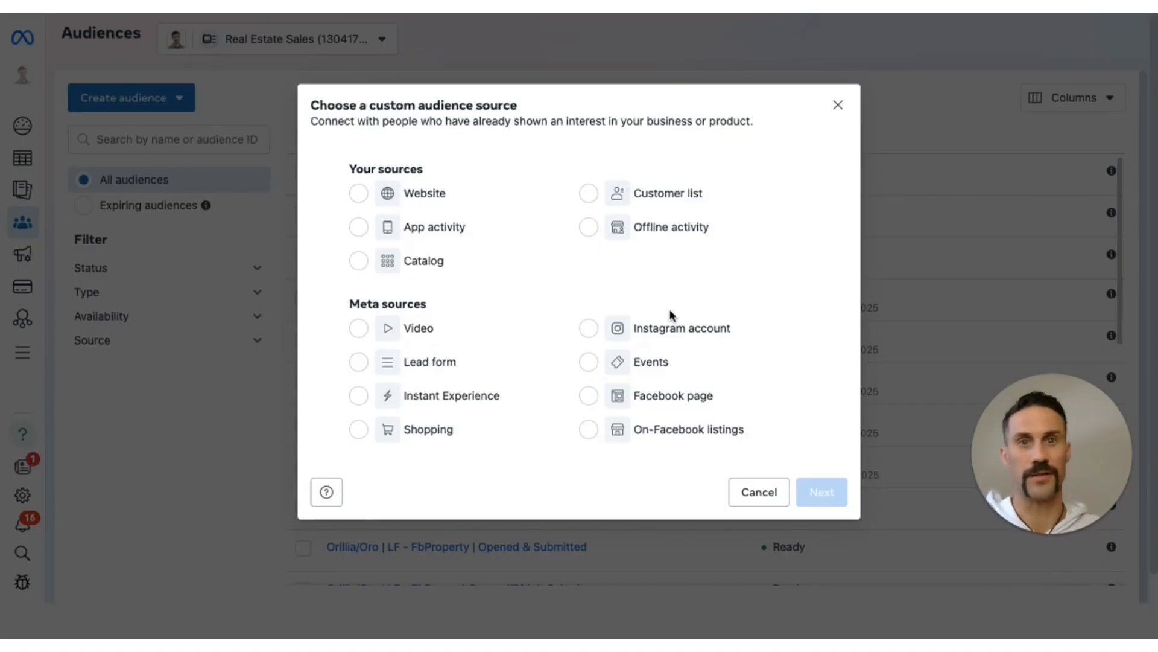
{"action": "left_click", "coordinate": [608, 201]}
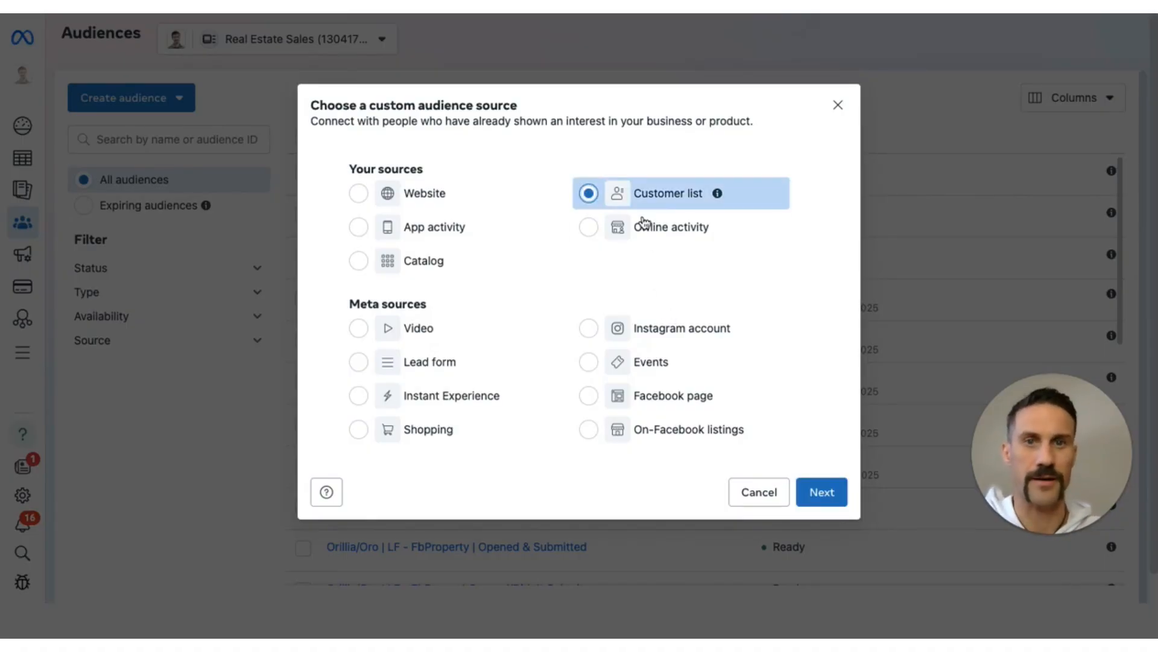
{"action": "left_click", "coordinate": [816, 491]}
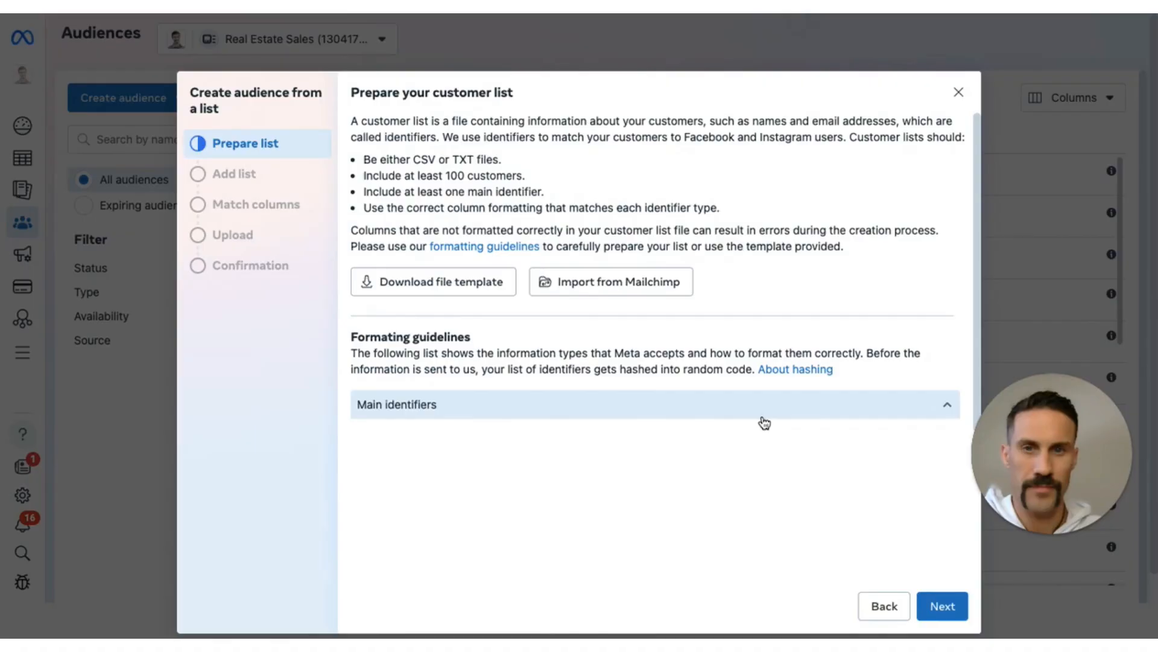
Examine the customer list requirements and the Main identifiers formatting guidelines, and close the setup without creating an audience.
{"action": "scroll", "coordinate": [757, 375], "scroll_direction": "down", "scroll_amount": 1}
{"action": "scroll", "coordinate": [755, 370], "scroll_direction": "down", "scroll_amount": 3}
{"action": "scroll", "coordinate": [755, 370], "scroll_direction": "up", "scroll_amount": 5}
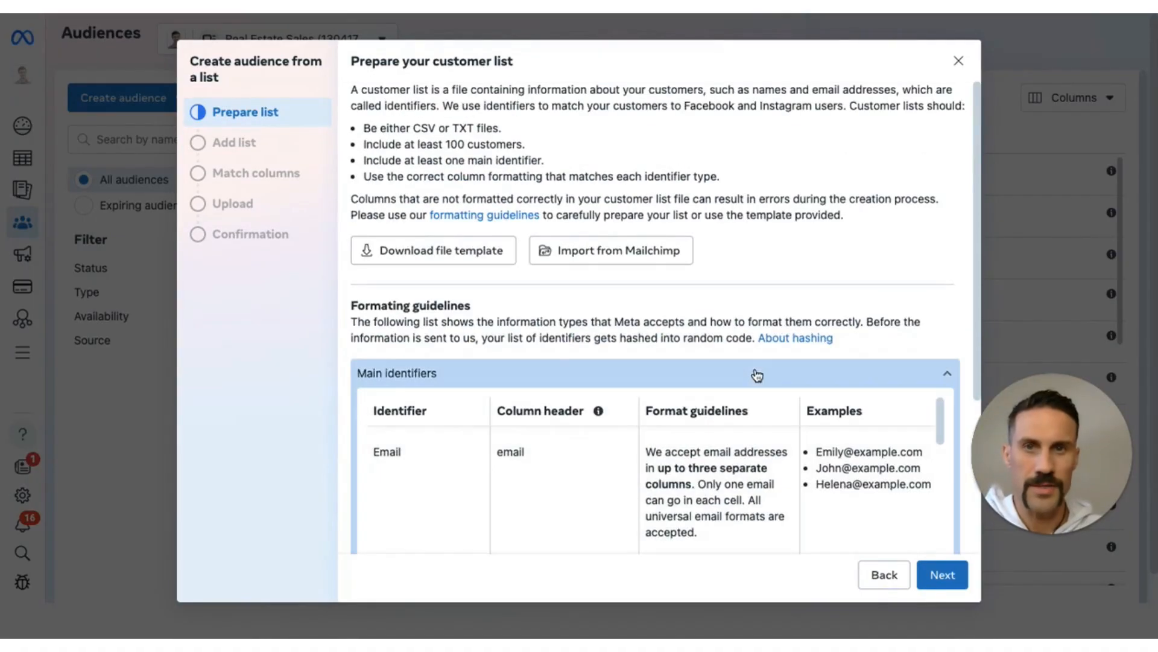
{"action": "scroll", "coordinate": [702, 431], "scroll_direction": "down", "scroll_amount": 3}
{"action": "scroll", "coordinate": [723, 251], "scroll_direction": "down", "scroll_amount": 3}
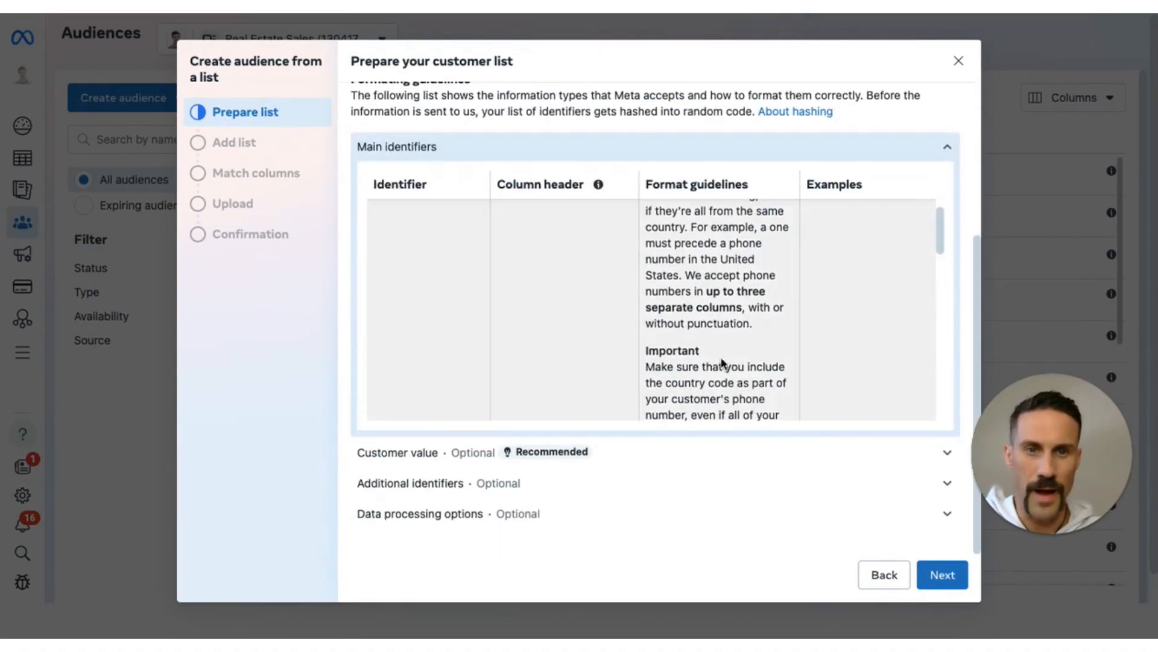
{"action": "scroll", "coordinate": [721, 357], "scroll_direction": "down", "scroll_amount": 3}
{"action": "scroll", "coordinate": [722, 357], "scroll_direction": "down", "scroll_amount": 5}
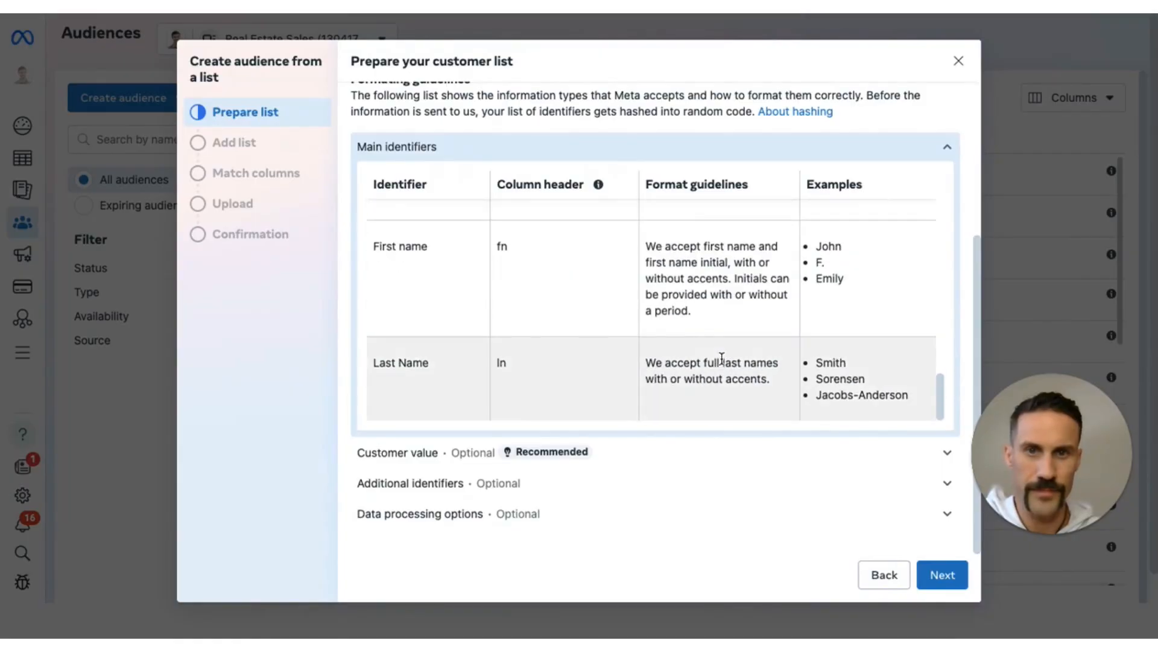
{"action": "scroll", "coordinate": [721, 358], "scroll_direction": "up", "scroll_amount": 8}
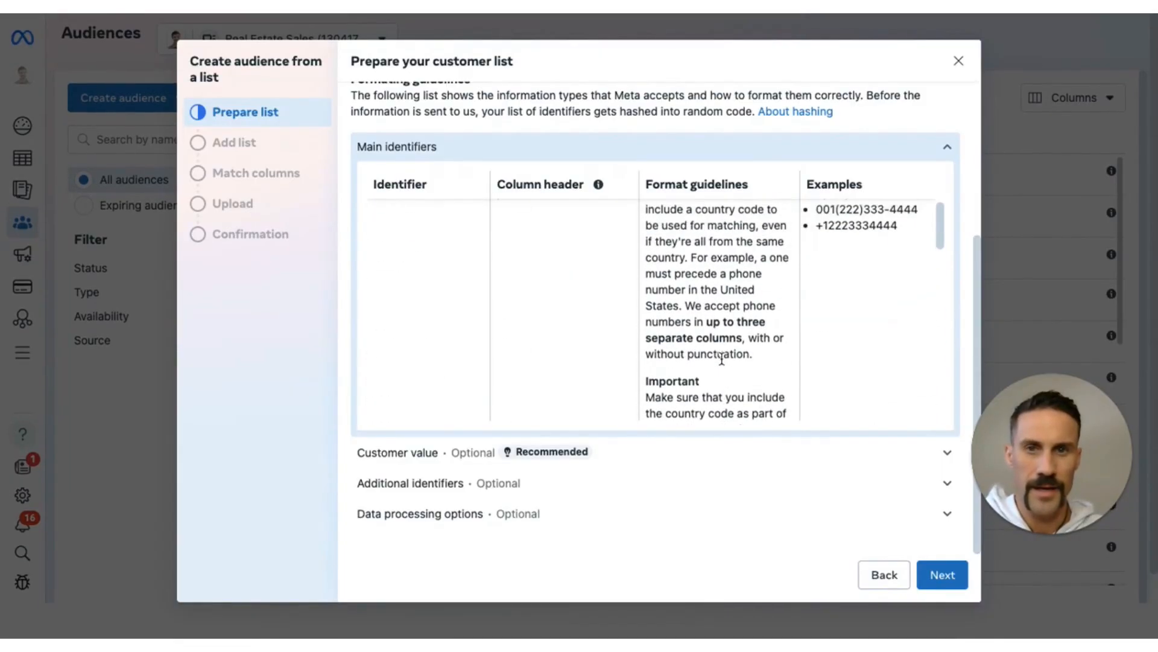
{"action": "scroll", "coordinate": [690, 318], "scroll_direction": "up", "scroll_amount": 5}
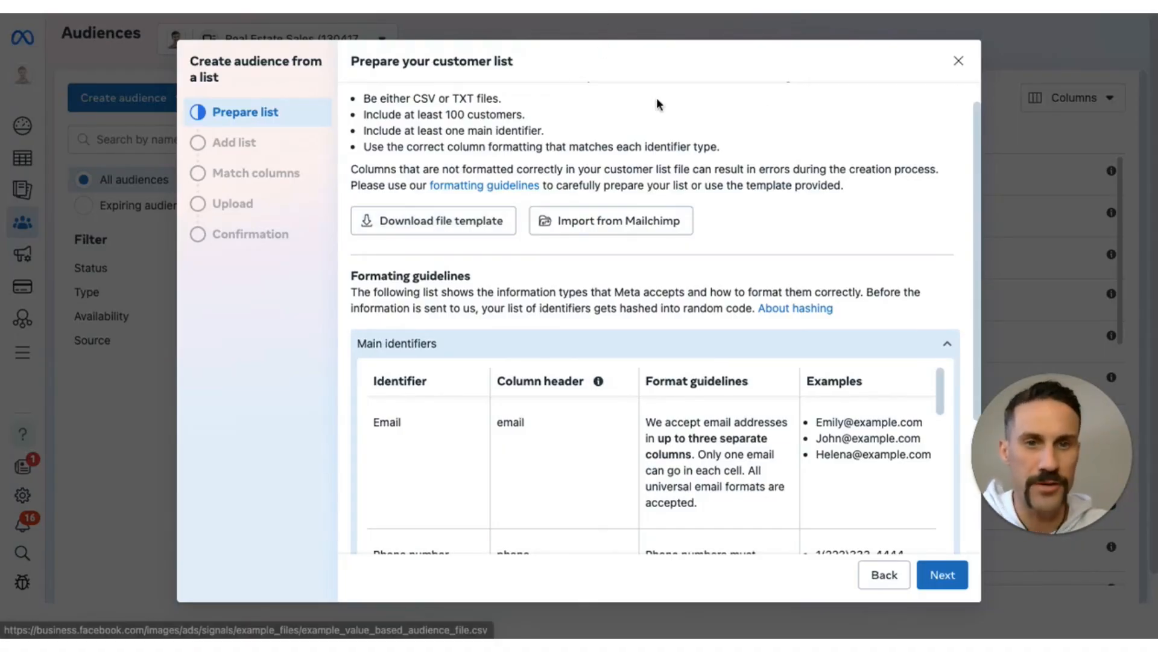
{"action": "scroll", "coordinate": [730, 278], "scroll_direction": "down", "scroll_amount": 3}
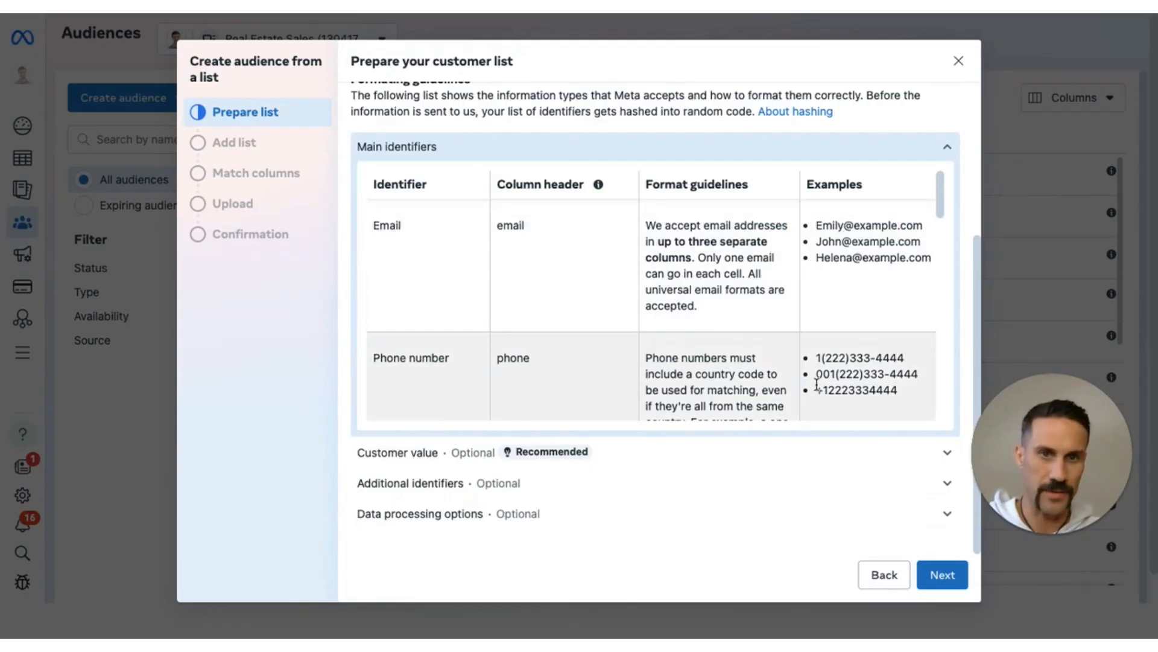
{"action": "scroll", "coordinate": [816, 386], "scroll_direction": "down", "scroll_amount": 3}
{"action": "scroll", "coordinate": [816, 386], "scroll_direction": "down", "scroll_amount": 5}
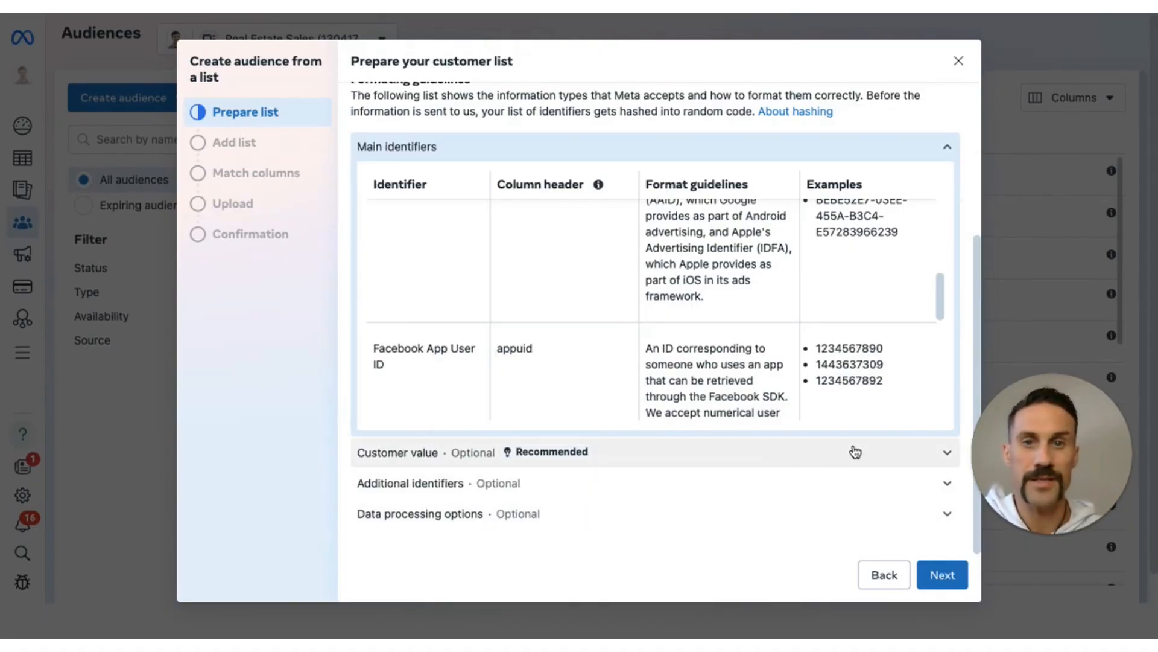
{"action": "left_click", "coordinate": [958, 63]}
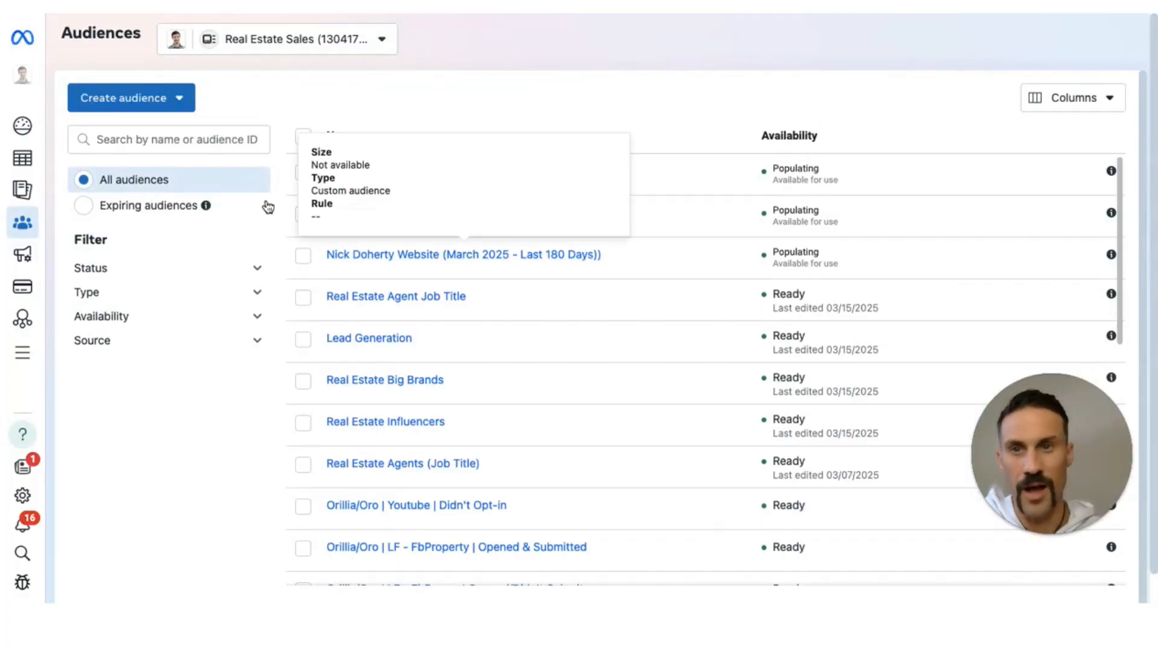
Start another custom audience using Video as its source.
{"action": "left_click", "coordinate": [137, 100]}
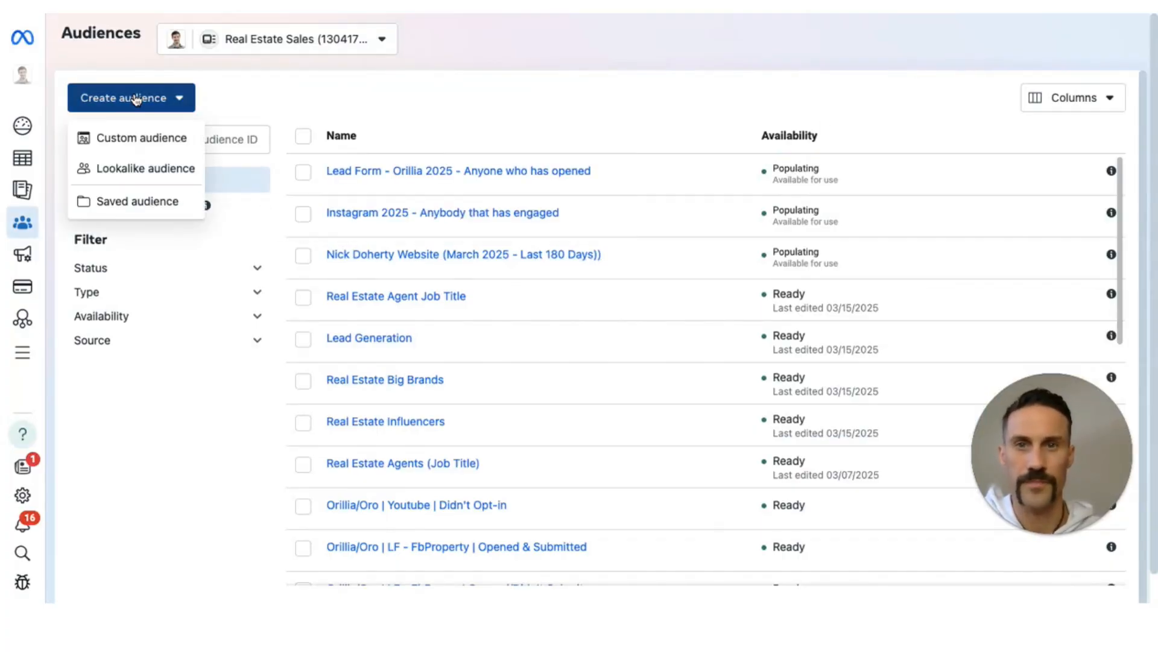
{"action": "left_click", "coordinate": [151, 137]}
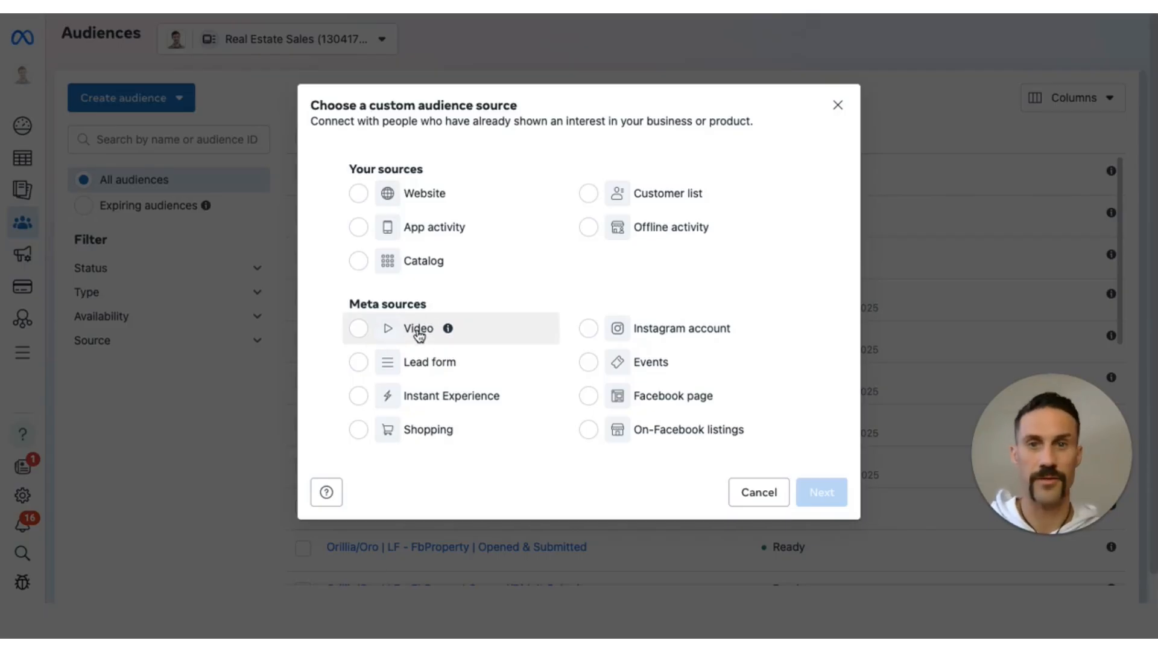
{"action": "left_click", "coordinate": [357, 335]}
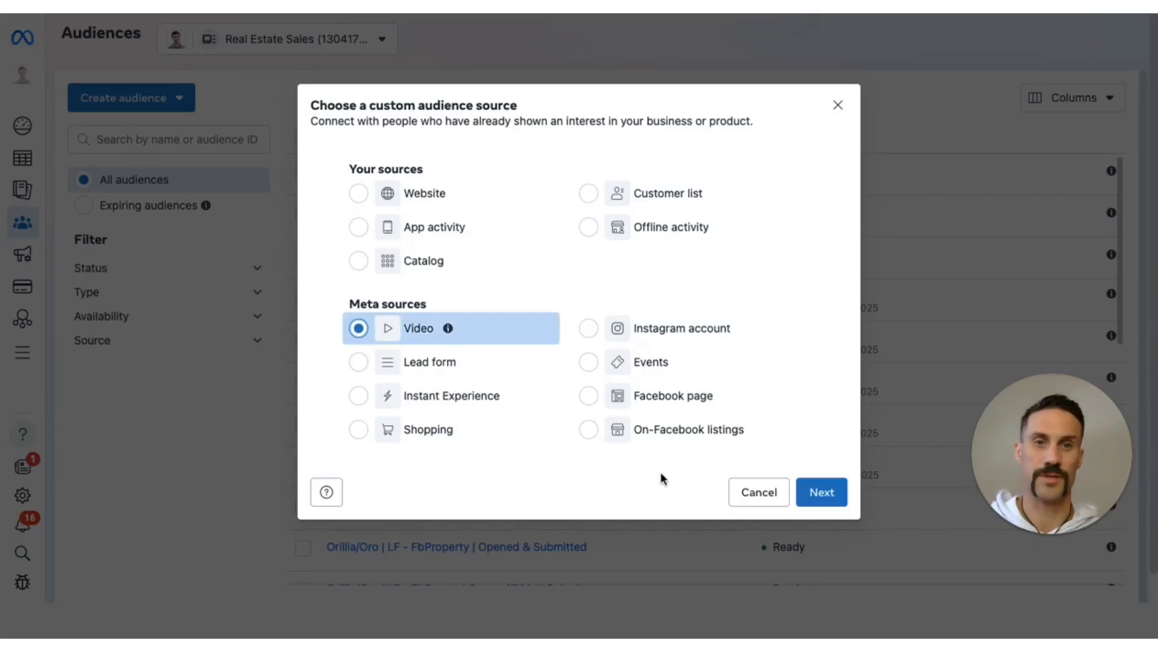
{"action": "left_click", "coordinate": [803, 488]}
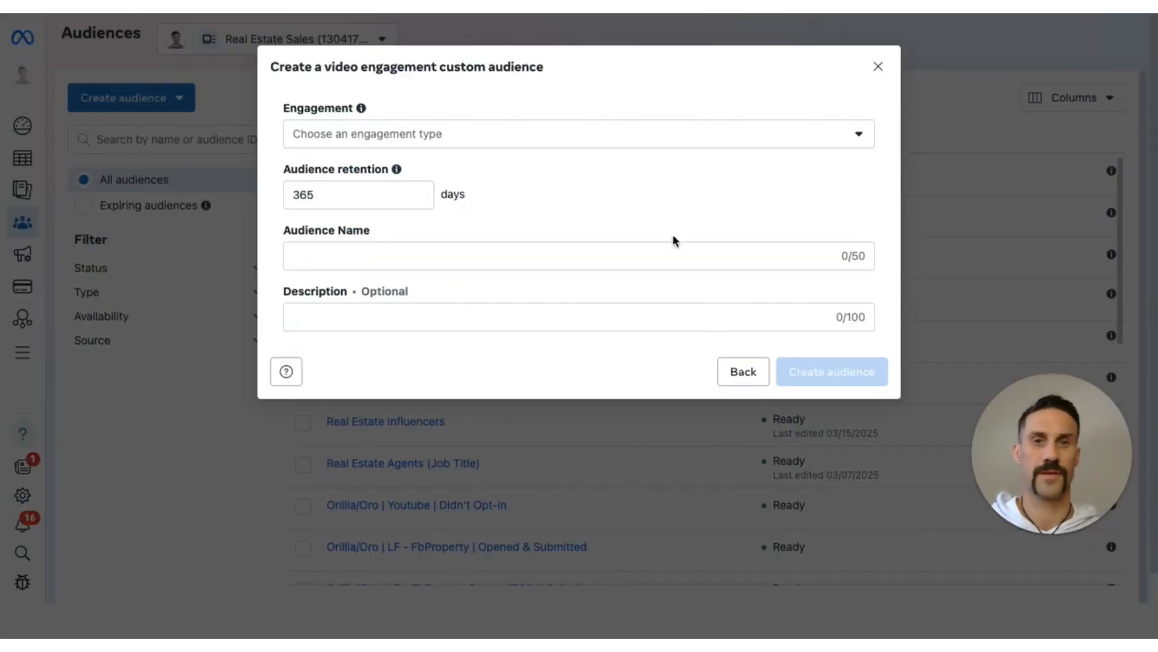
Set the engagement to people who have viewed at least 10 seconds of the video, adding the 75% option briefly and removing it.
{"action": "left_click", "coordinate": [688, 144]}
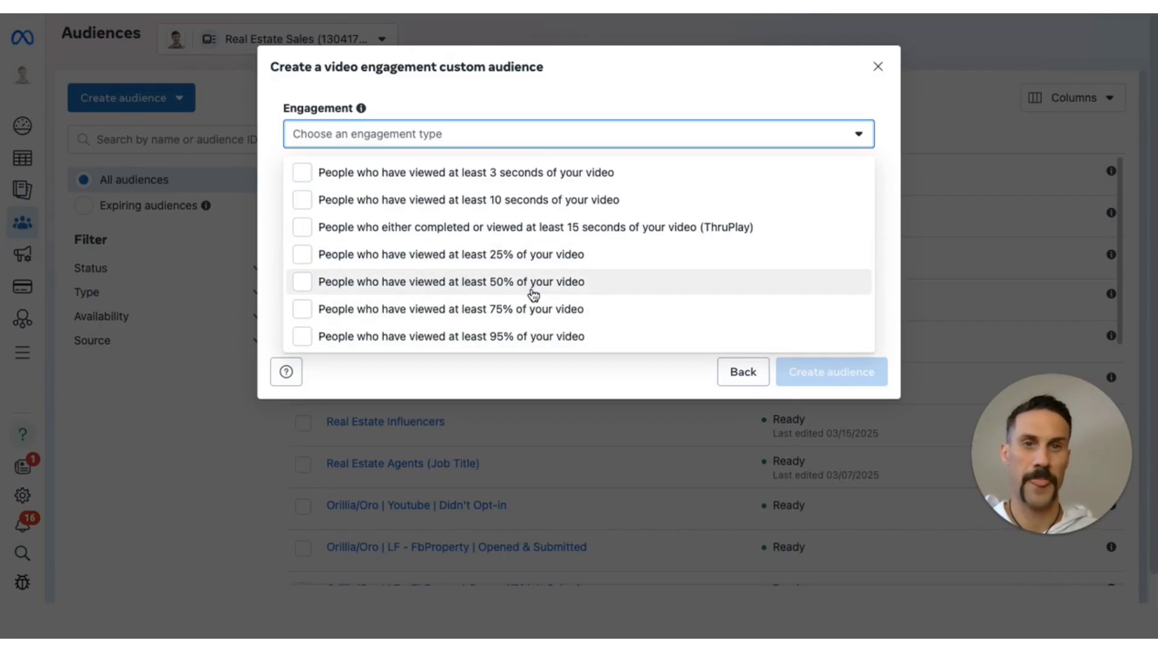
{"action": "left_click", "coordinate": [509, 202]}
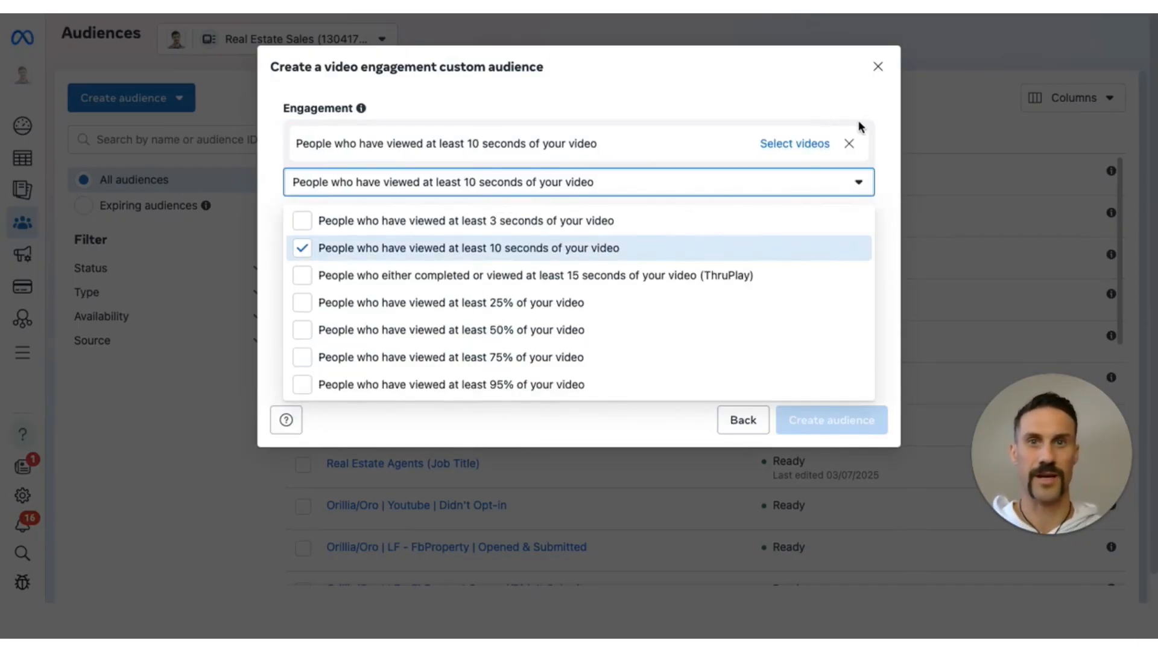
{"action": "left_click", "coordinate": [304, 365]}
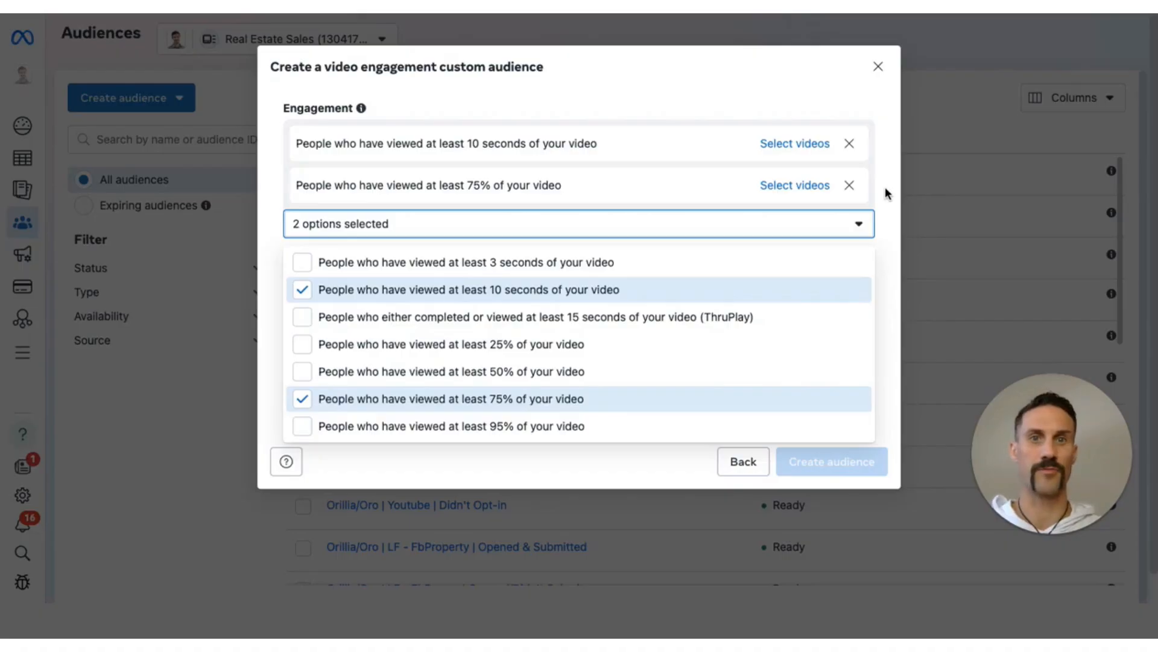
{"action": "left_click", "coordinate": [303, 400]}
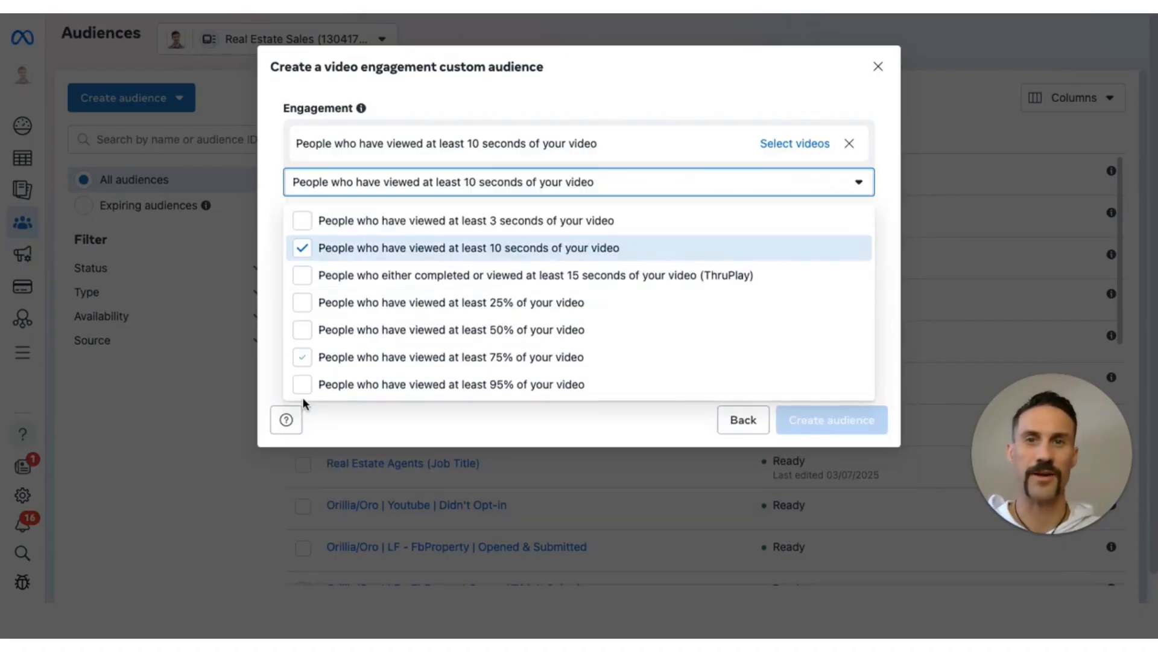
{"action": "left_click", "coordinate": [882, 150]}
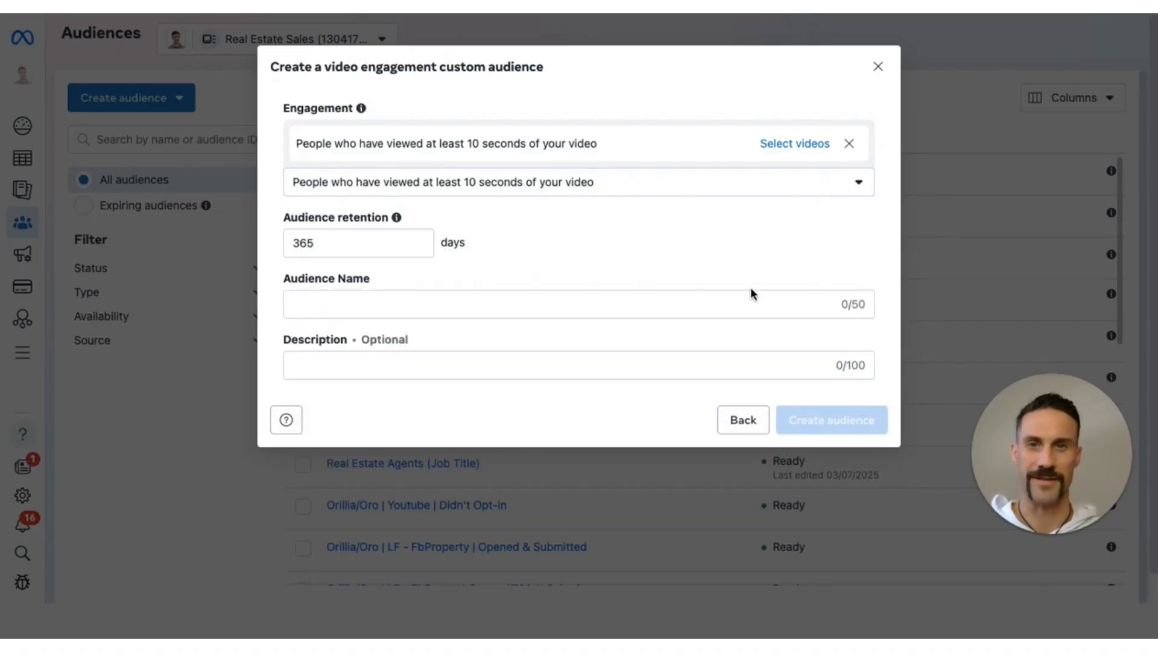
Choose the "FOR SALE" video dated Mar 14, 2025 from the owner's personally named Facebook page as the engagement video.
{"action": "left_click", "coordinate": [783, 146]}
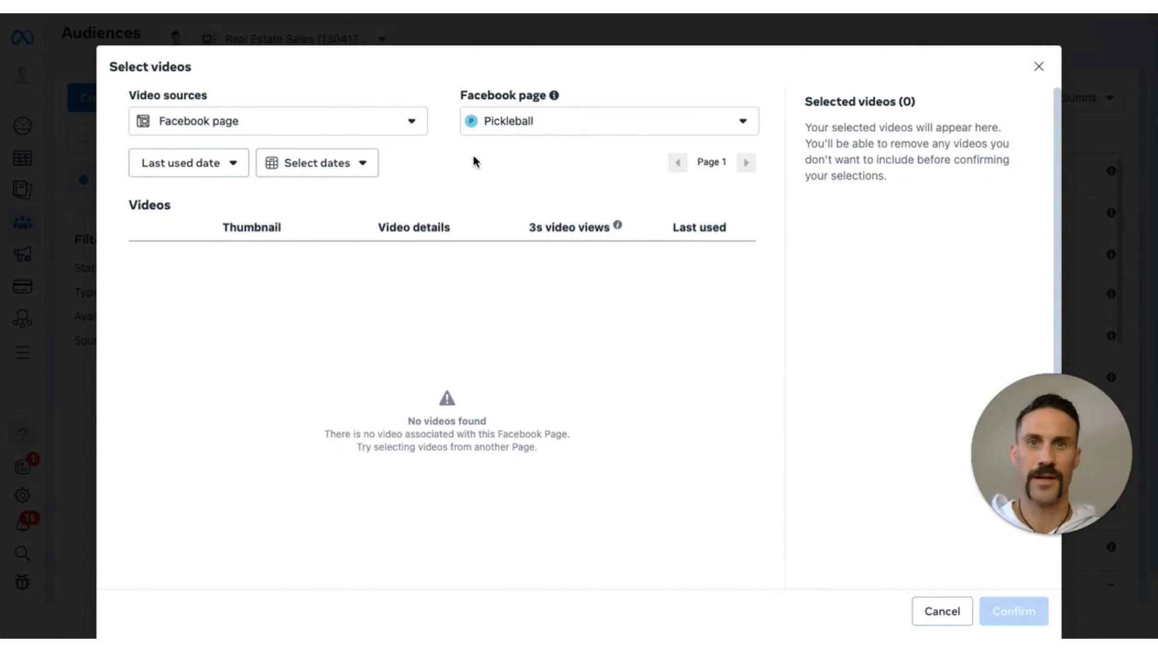
{"action": "left_click", "coordinate": [686, 129]}
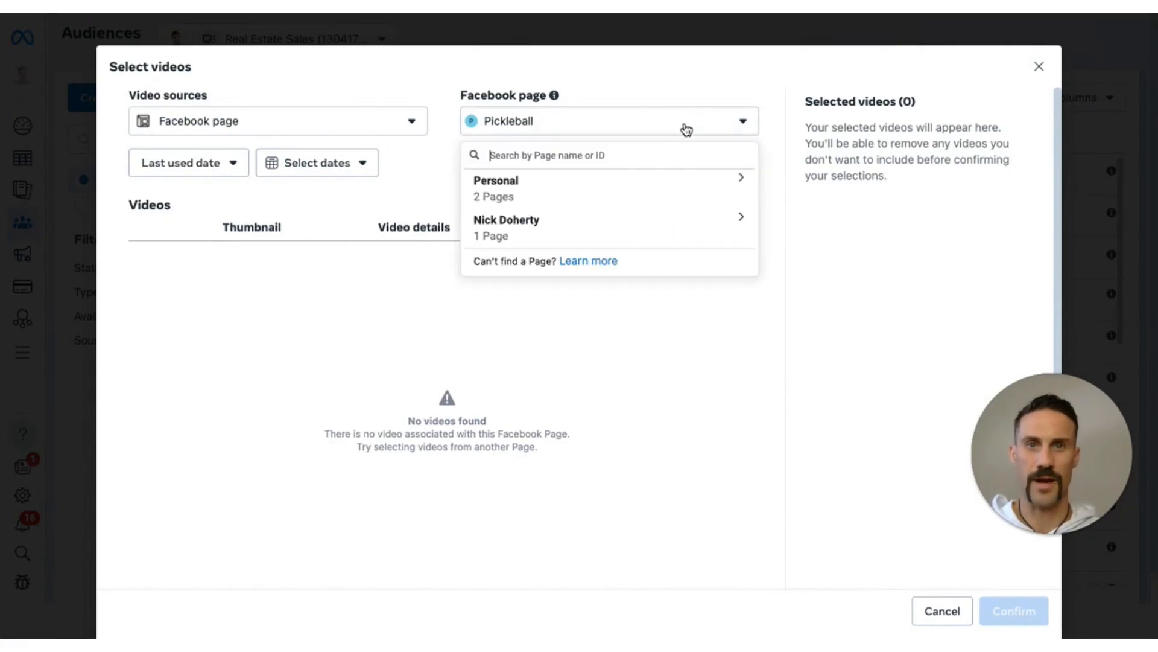
{"action": "left_click", "coordinate": [554, 233]}
{"action": "left_click", "coordinate": [555, 264]}
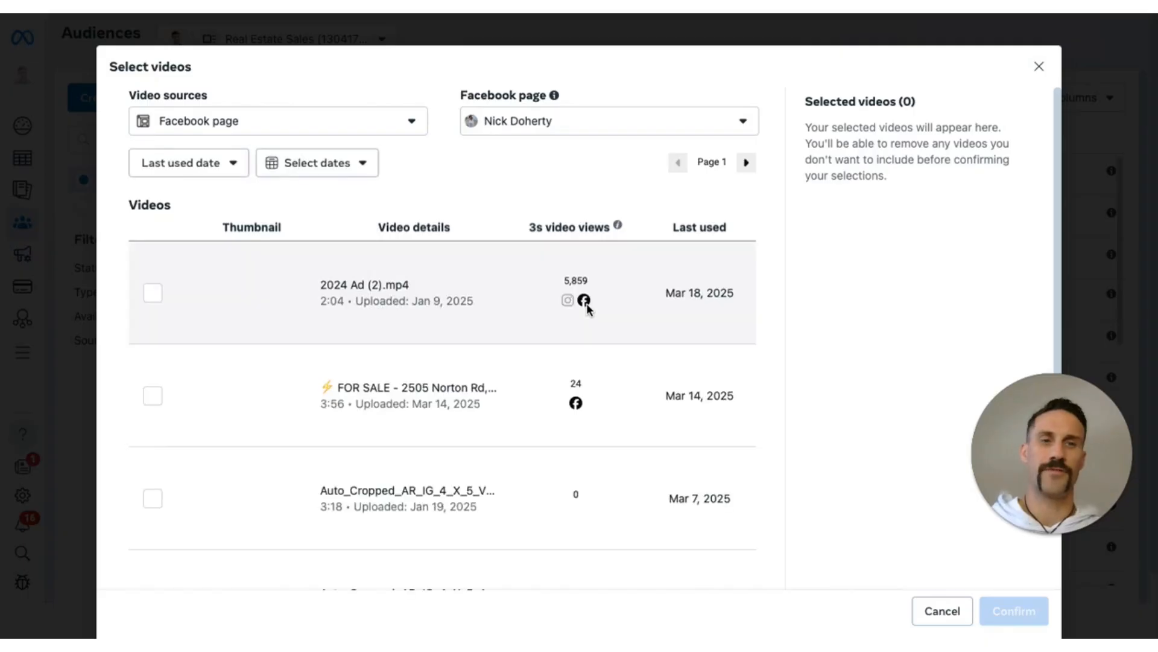
{"action": "scroll", "coordinate": [451, 385], "scroll_direction": "down", "scroll_amount": 1}
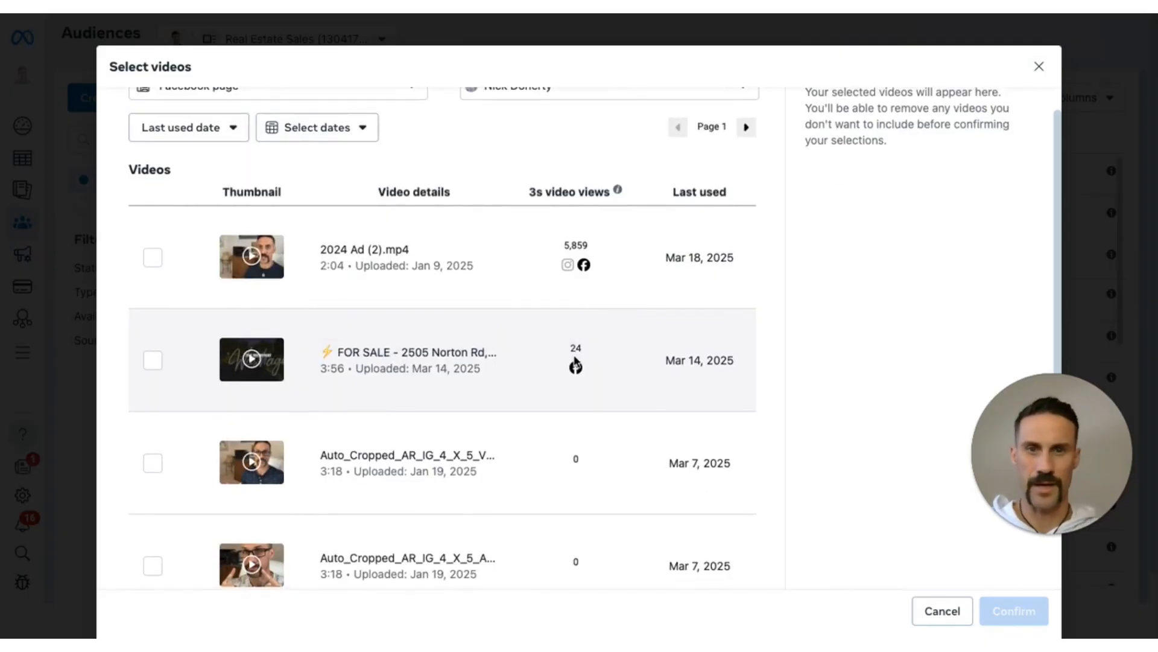
{"action": "left_click", "coordinate": [152, 361]}
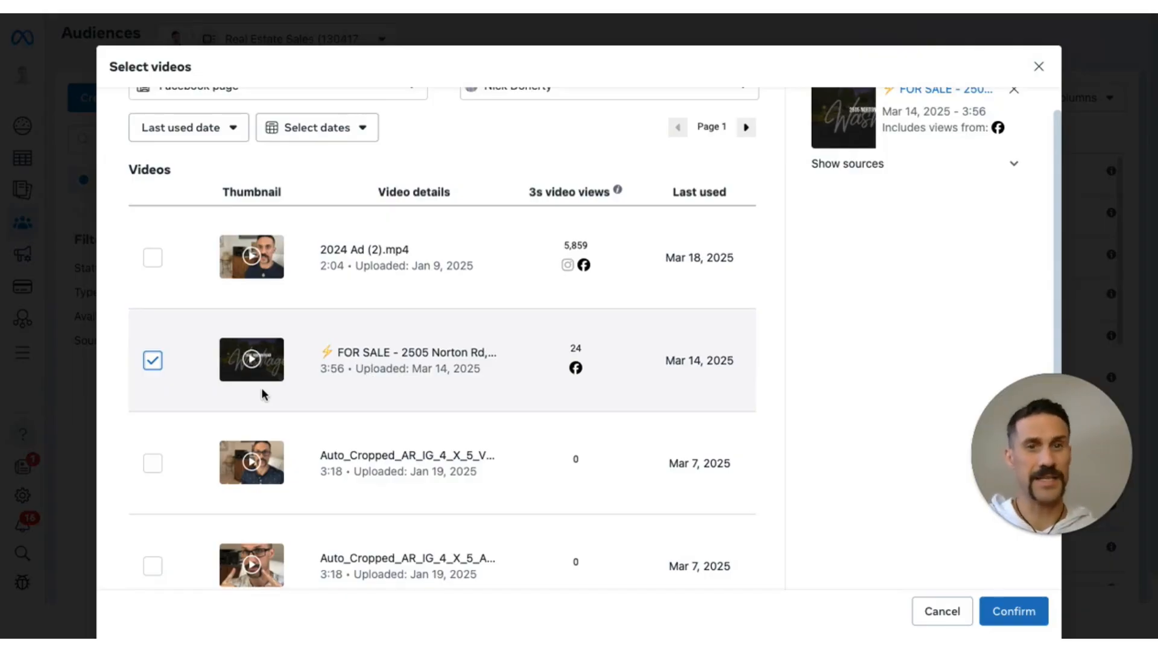
{"action": "left_click", "coordinate": [1006, 613]}
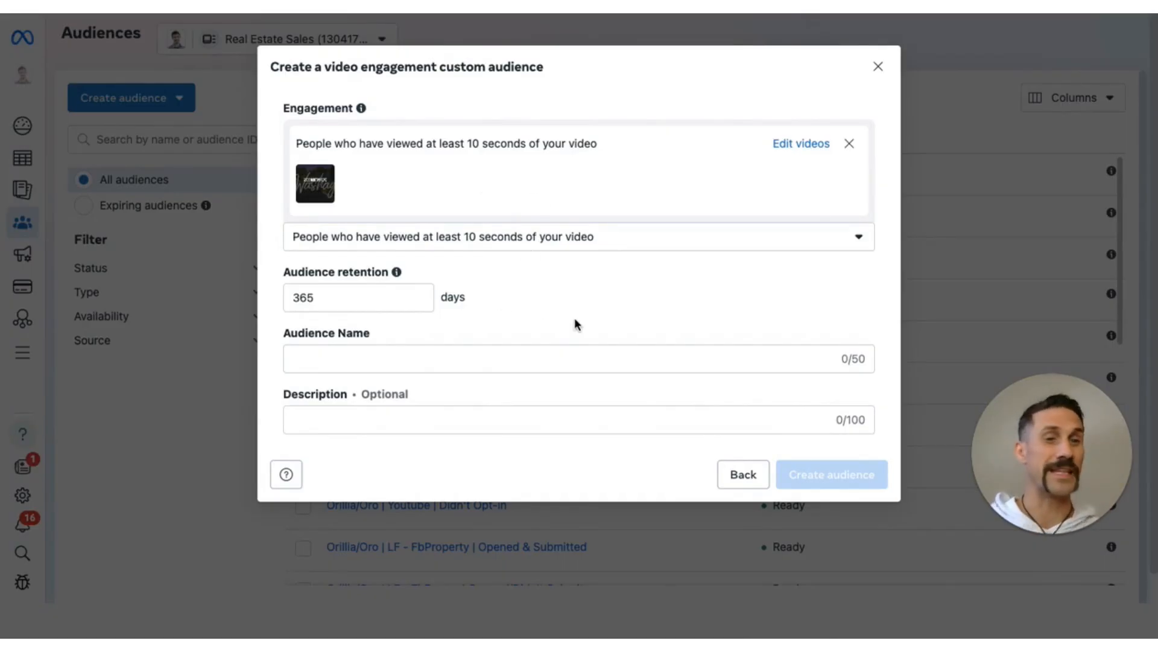
Name the audience "Video - Watch 10 second (Home Address)", create it and finish the setup.
{"action": "left_click", "coordinate": [383, 356]}
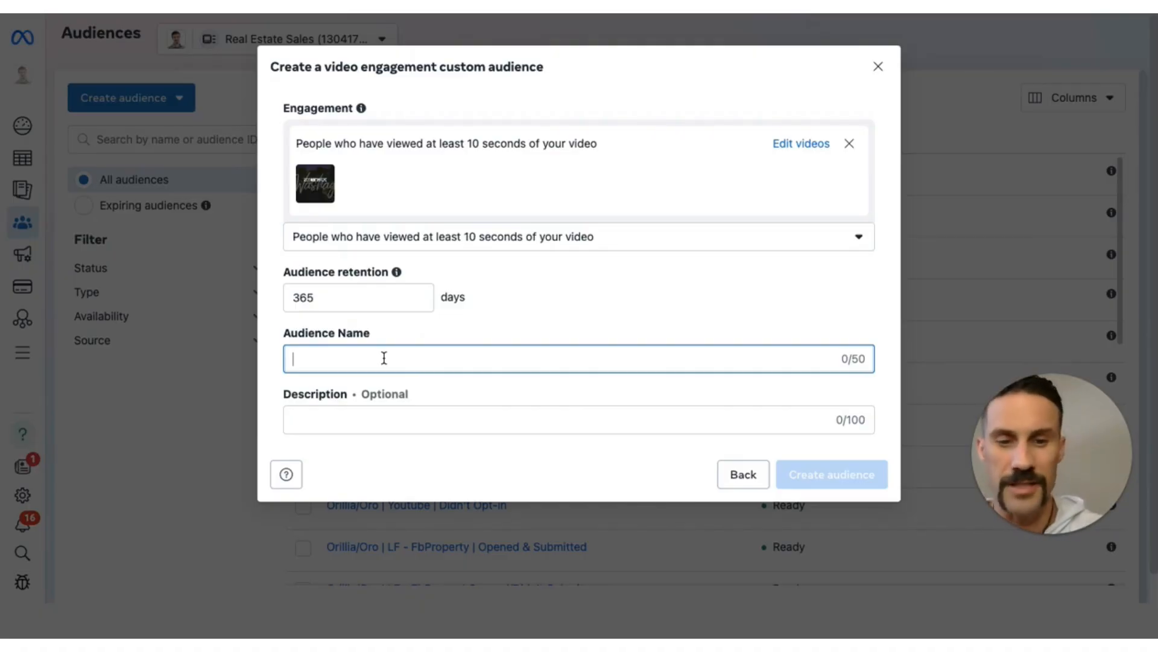
{"action": "type", "text": "Video"}
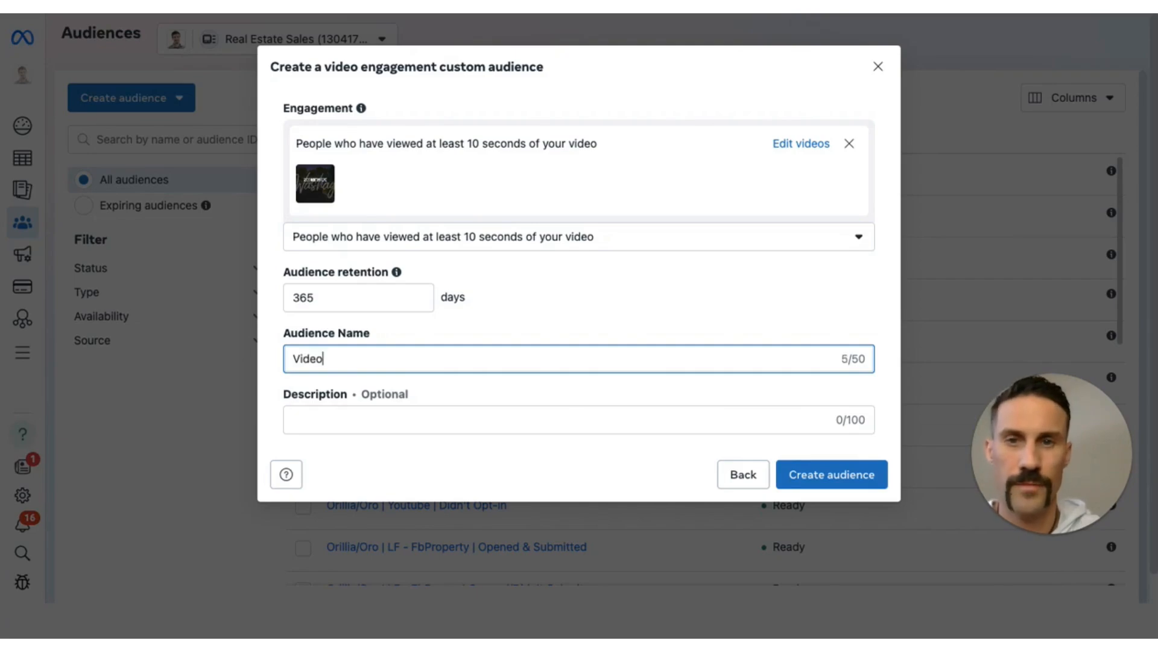
{"action": "type", "text": " -"}
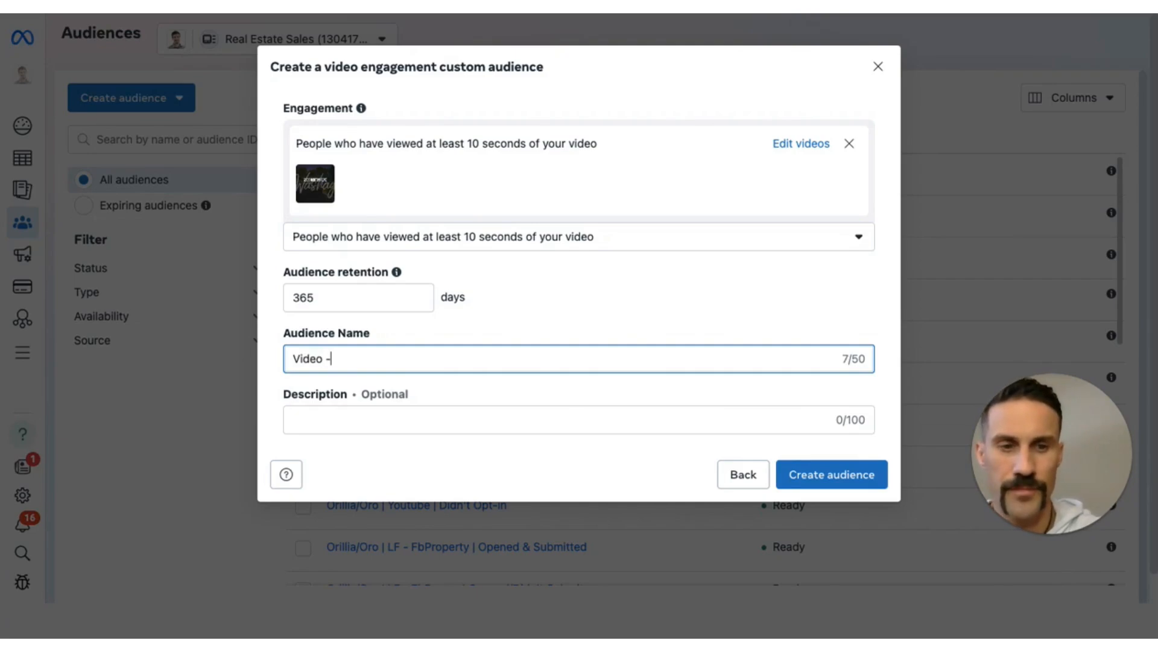
{"action": "type", "text": " Watch "}
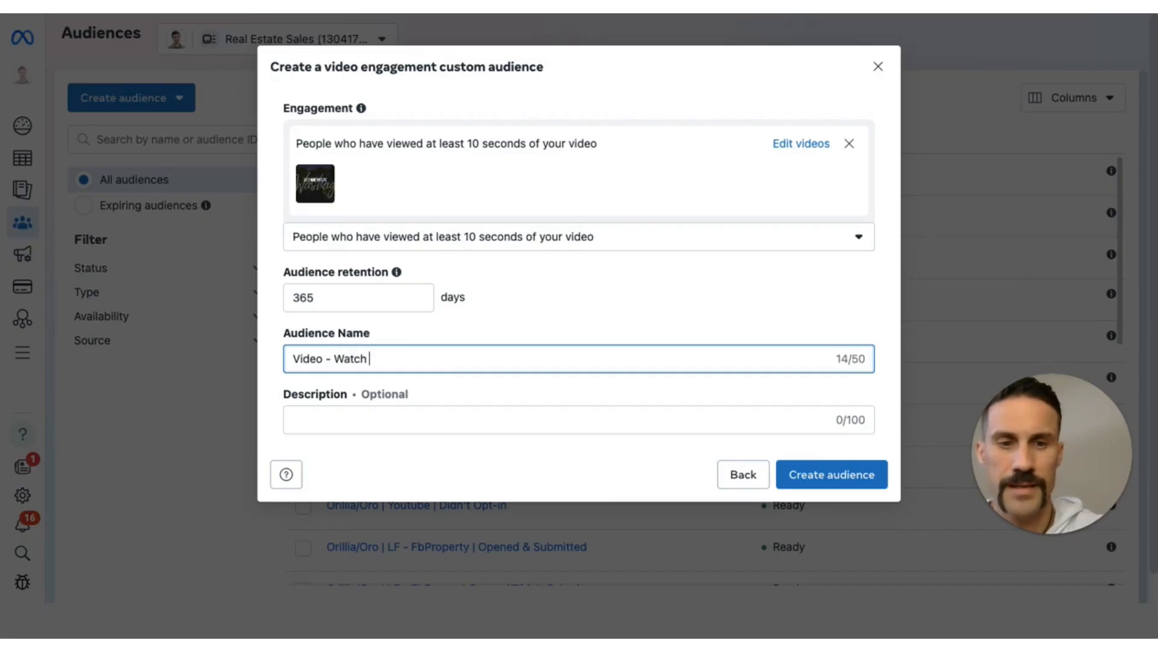
{"action": "type", "text": "10 second "}
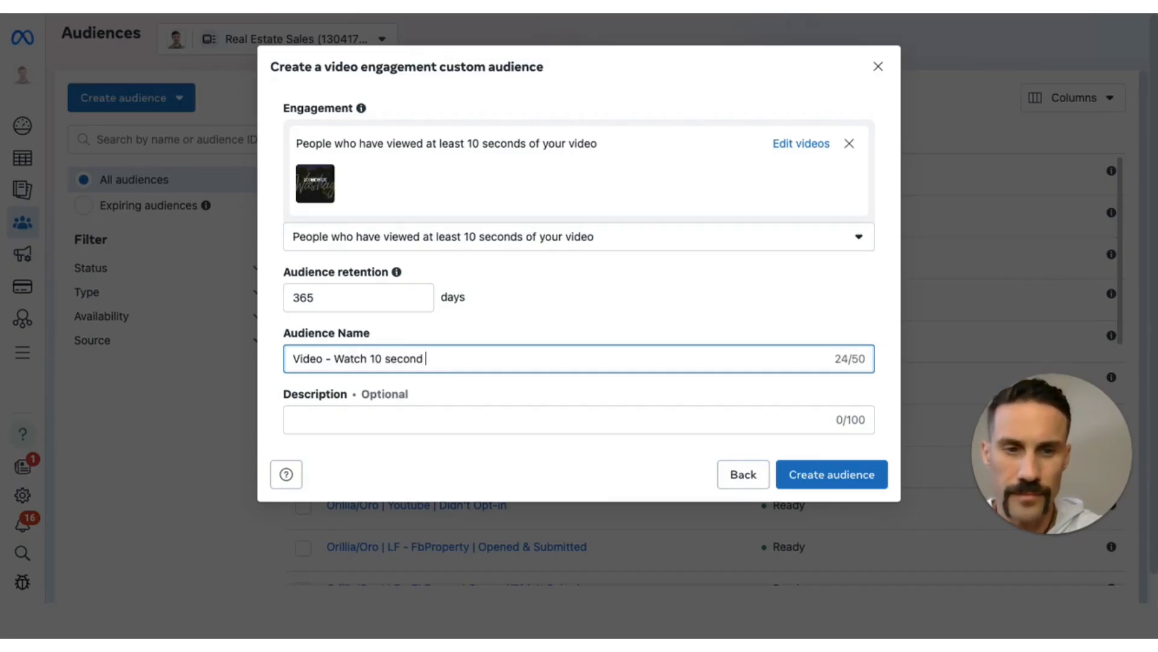
{"action": "type", "text": "(Home Addr"}
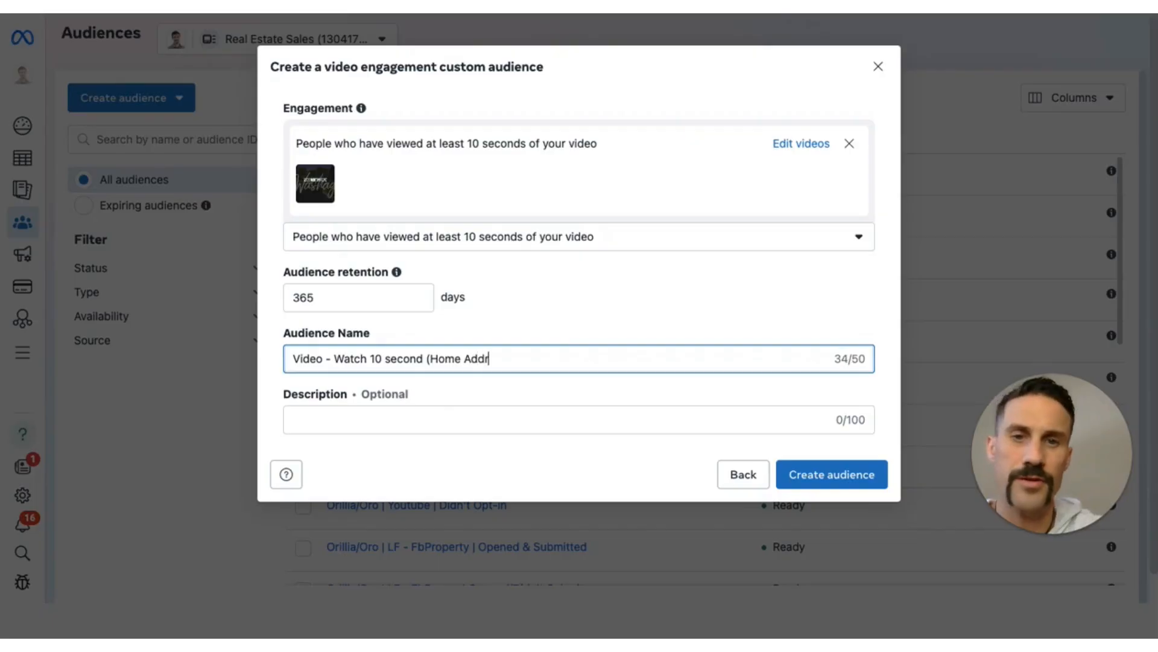
{"action": "key", "text": "BackSpace"}
{"action": "type", "text": "r"}
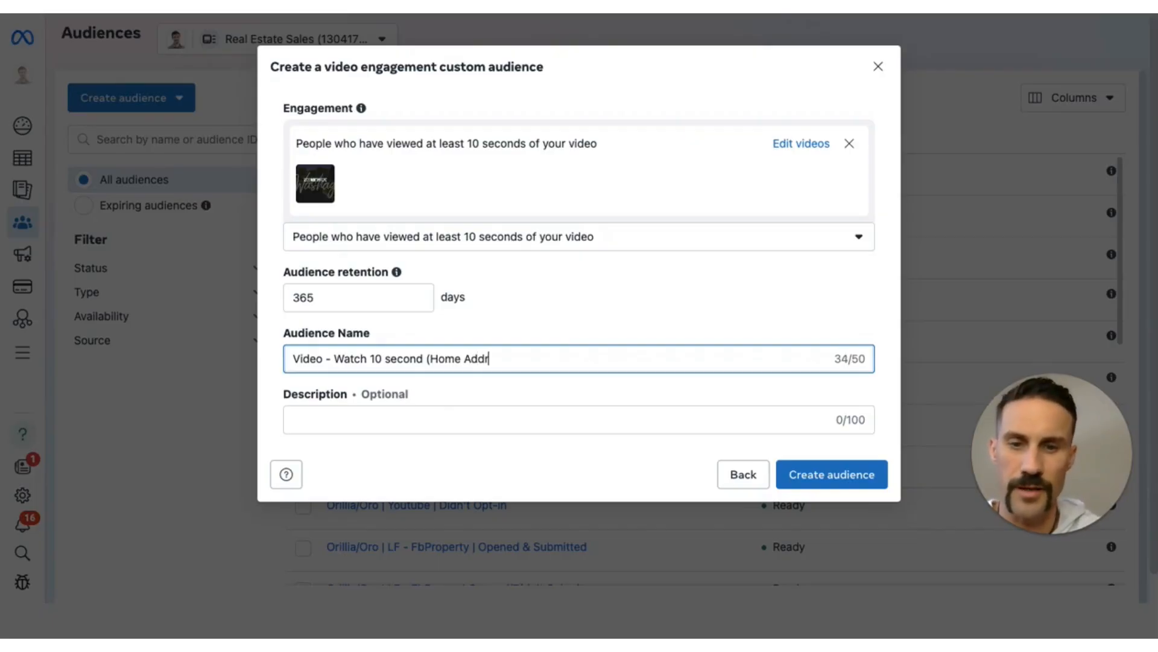
{"action": "type", "text": "ess)"}
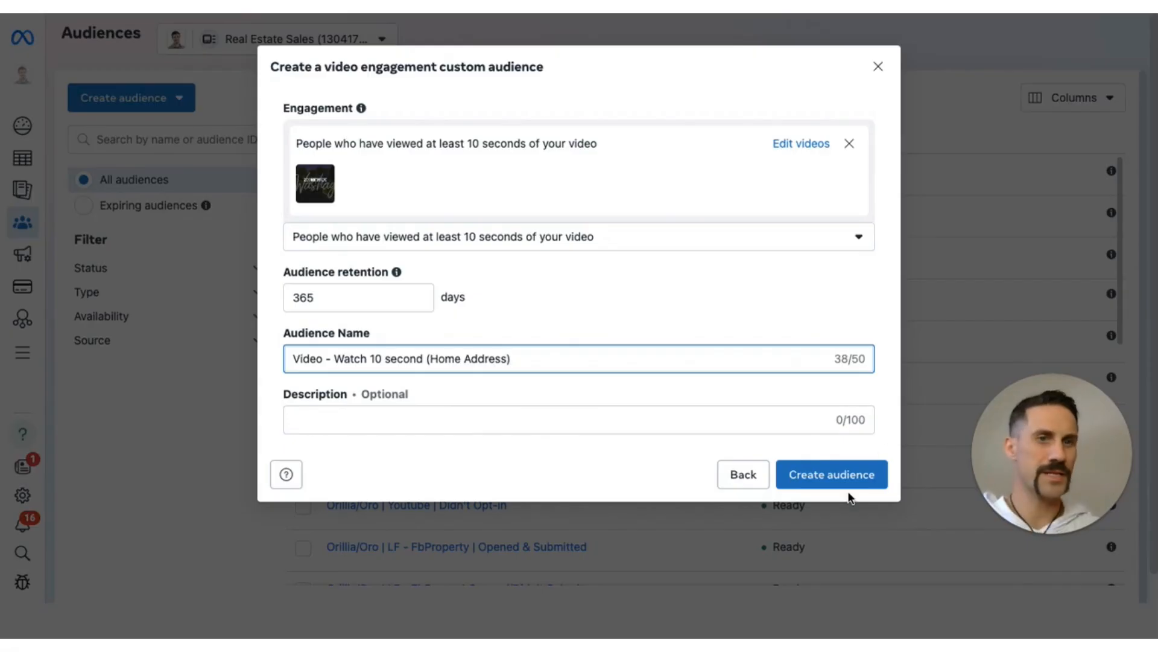
{"action": "left_click", "coordinate": [823, 485]}
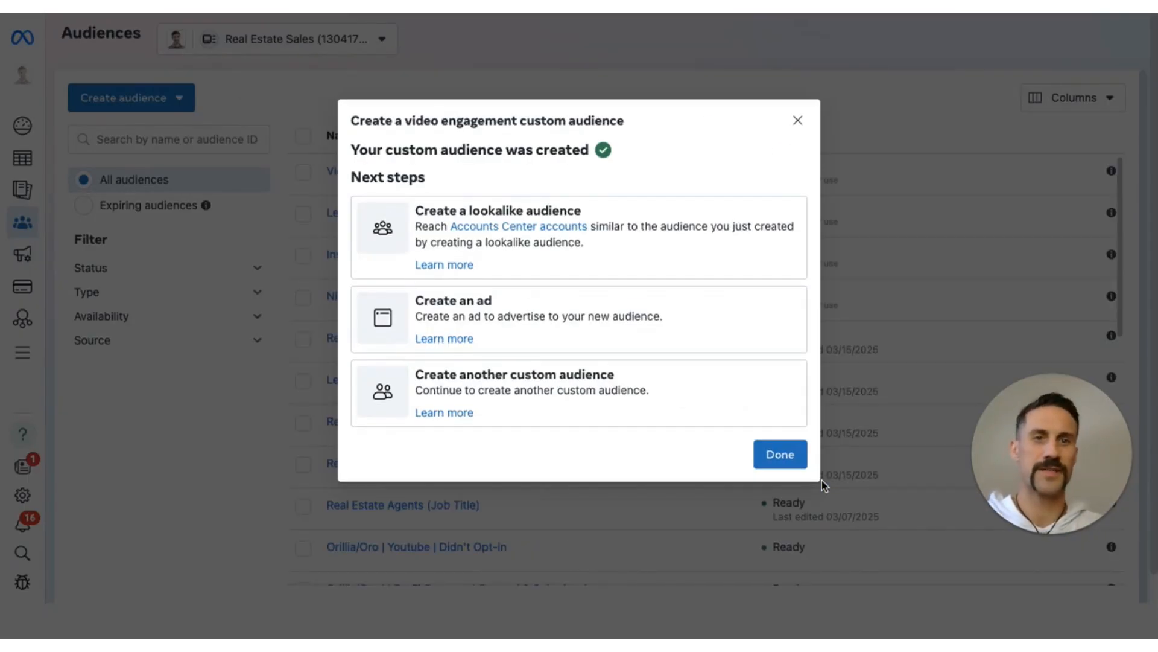
{"action": "left_click", "coordinate": [782, 463]}
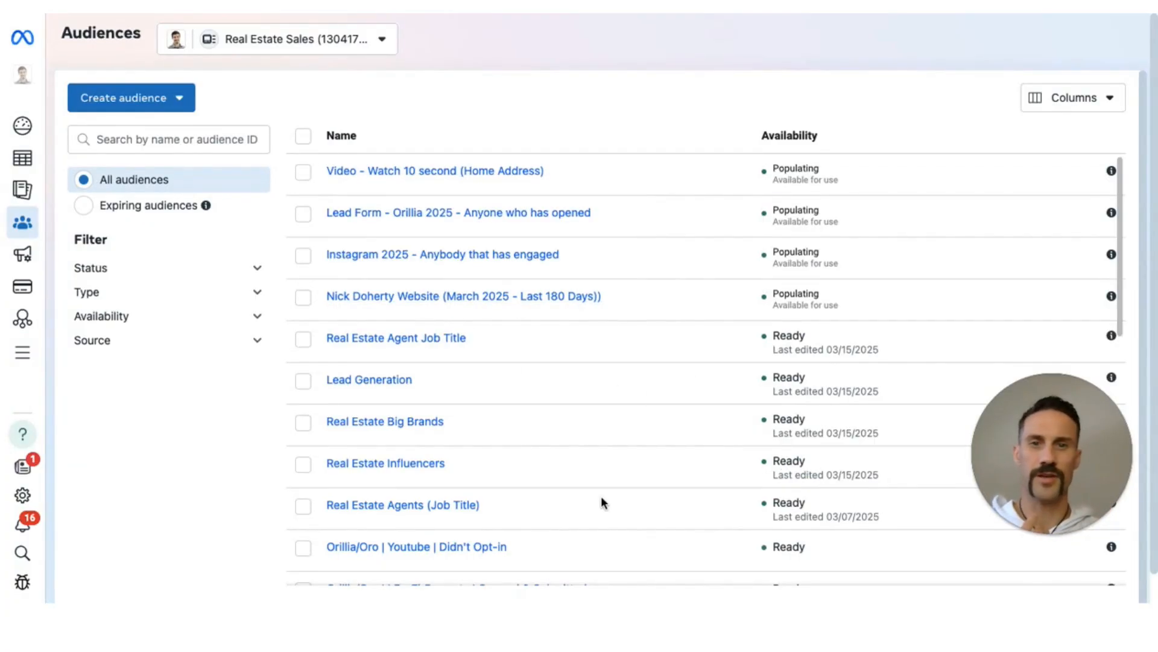
Examine the older audiences in the list, including the Weekly Video, Business Page and Home Selling Video entries.
{"action": "scroll", "coordinate": [603, 502], "scroll_direction": "down", "scroll_amount": 10}
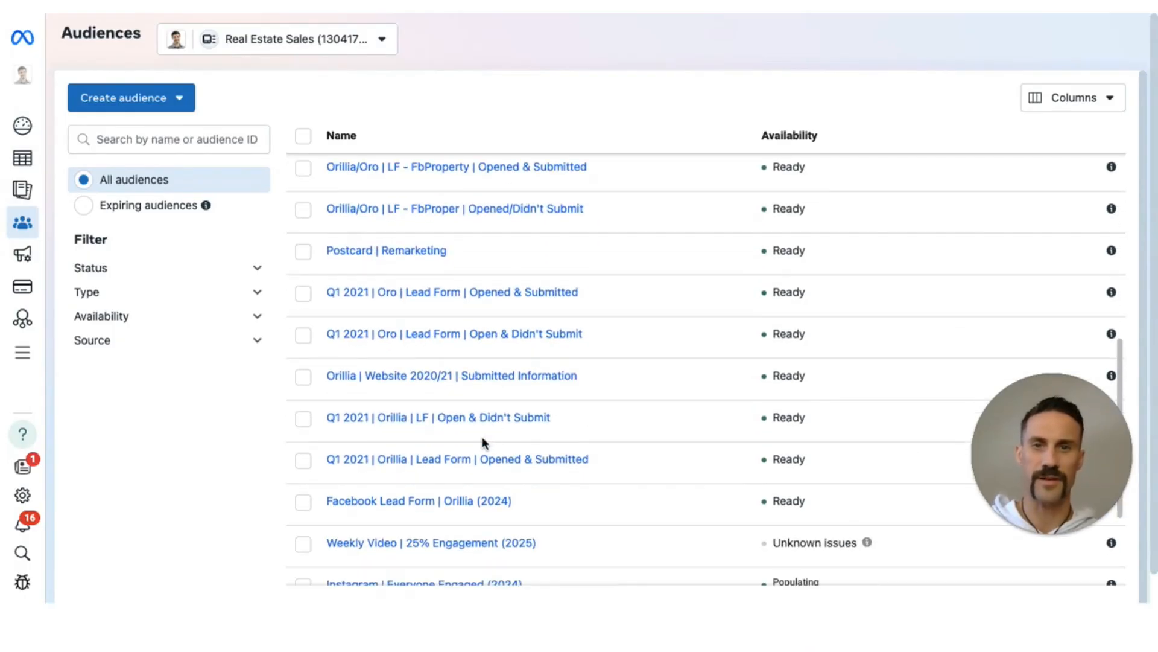
{"action": "scroll", "coordinate": [407, 514], "scroll_direction": "down", "scroll_amount": 1}
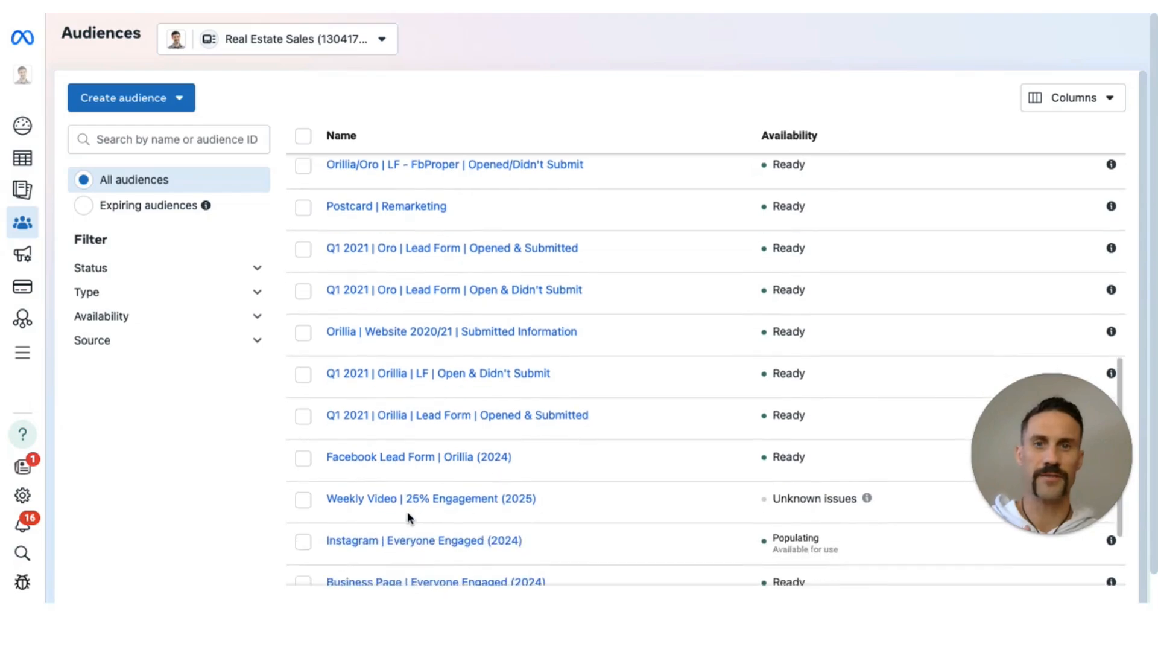
{"action": "scroll", "coordinate": [407, 512], "scroll_direction": "down", "scroll_amount": 3}
{"action": "mouse_move", "coordinate": [389, 397]}
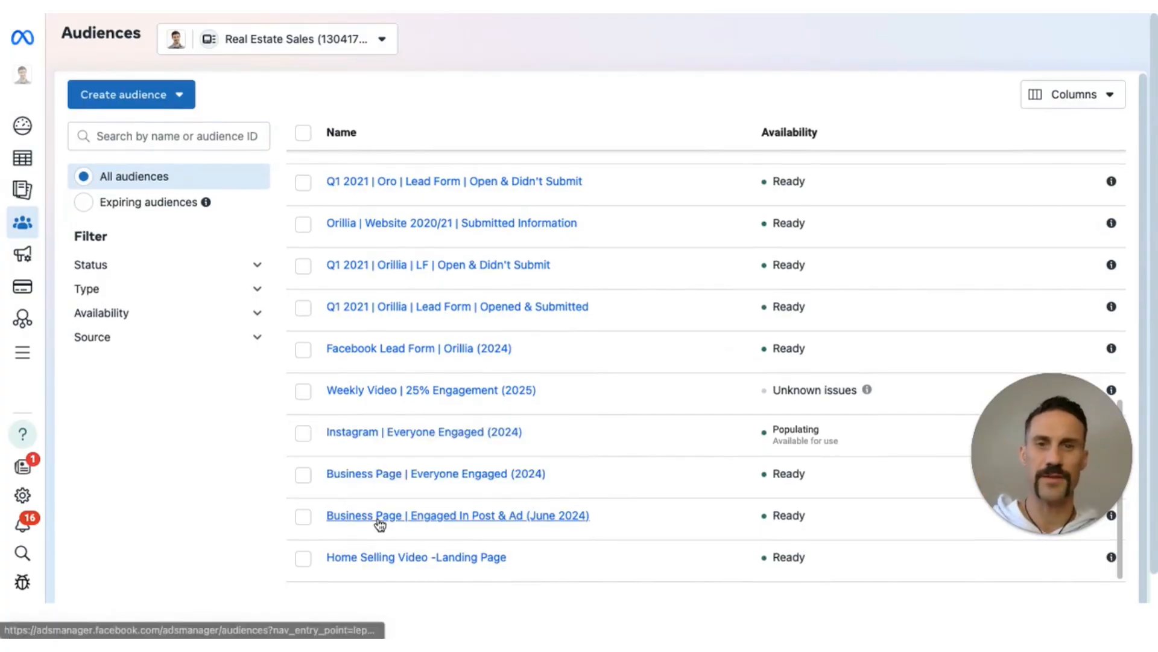
{"action": "mouse_move", "coordinate": [436, 524]}
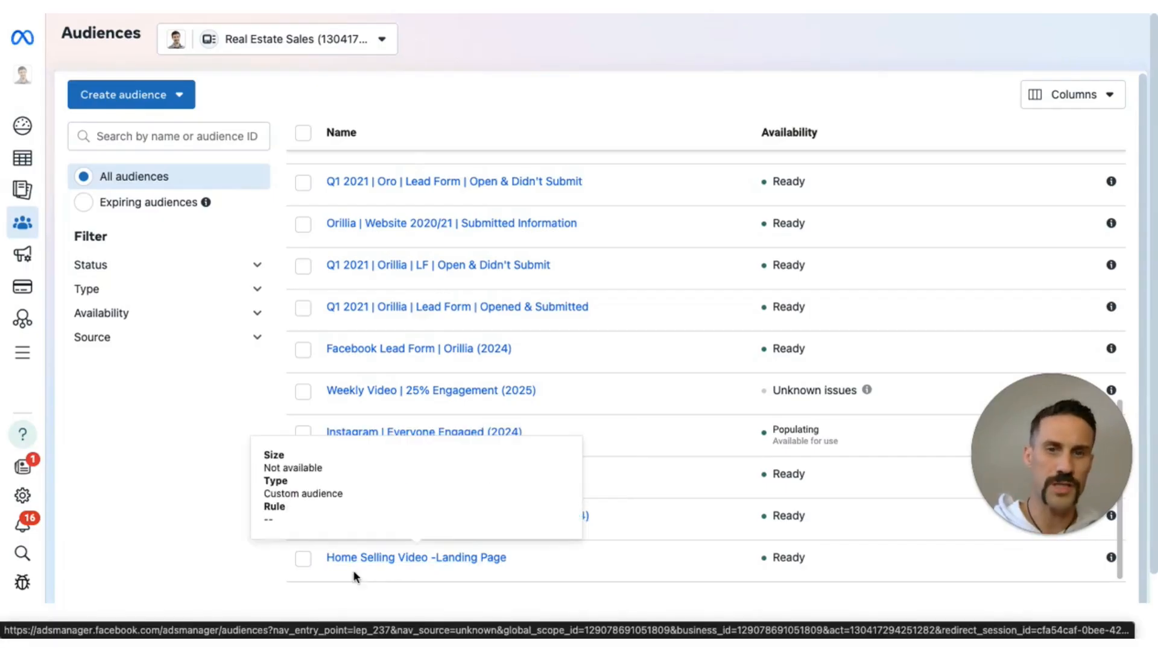
{"action": "mouse_move", "coordinate": [458, 567]}
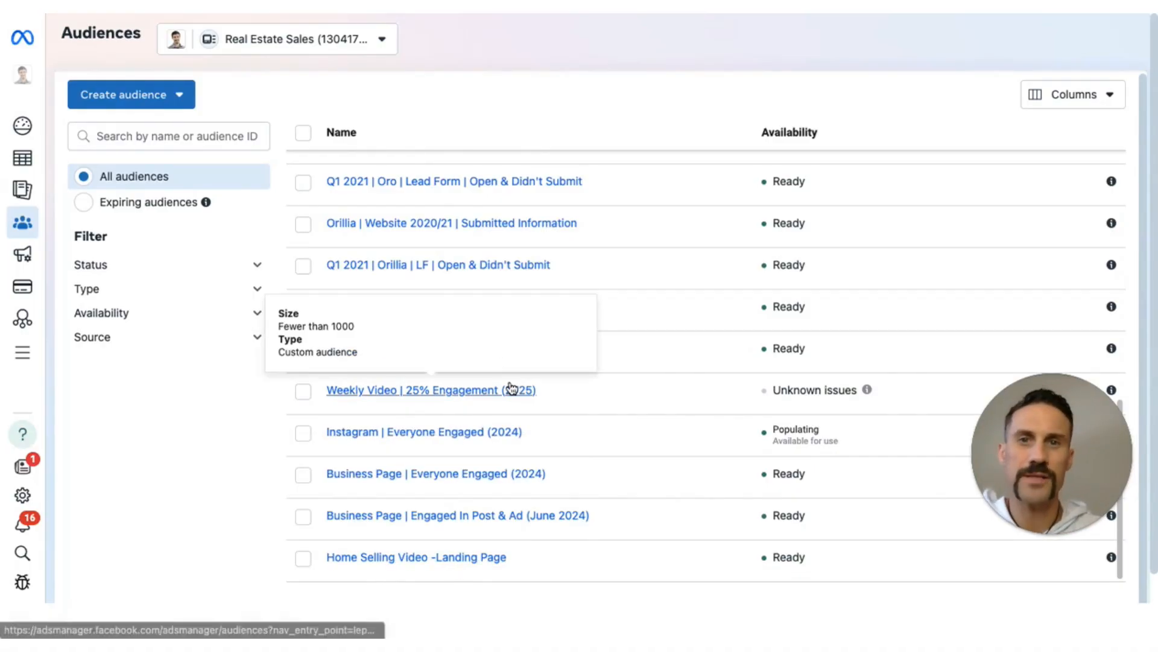
{"action": "scroll", "coordinate": [509, 383], "scroll_direction": "up", "scroll_amount": 2}
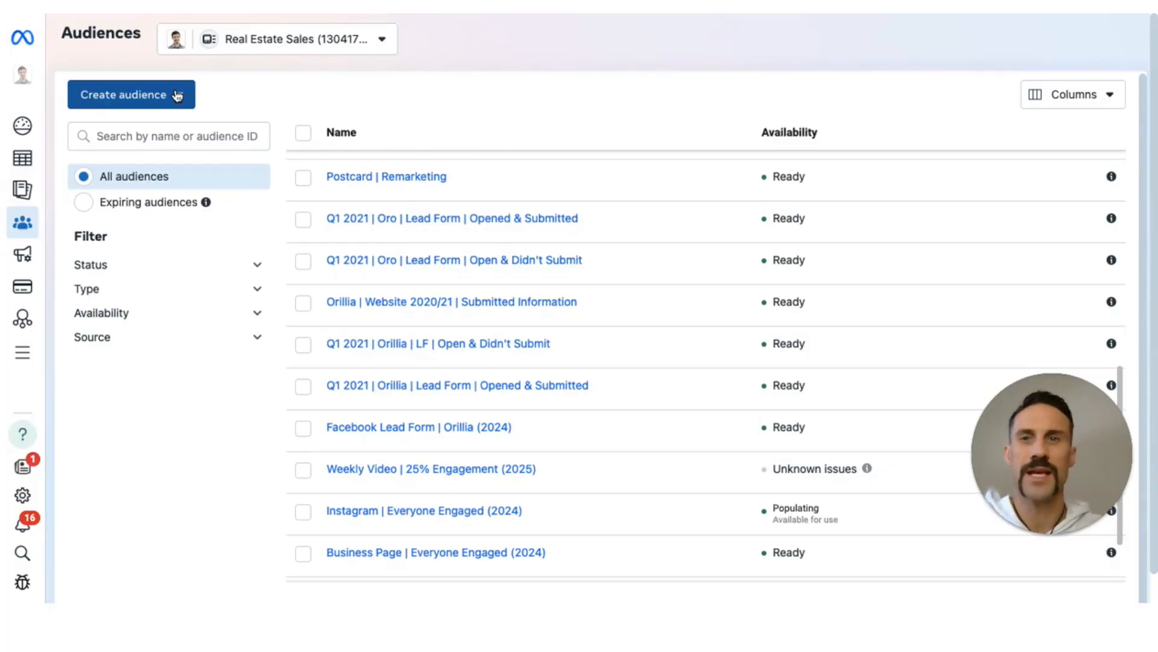
Start a lookalike audience and search for Canada as the audience location.
{"action": "left_click", "coordinate": [177, 96]}
{"action": "mouse_move", "coordinate": [143, 167]}
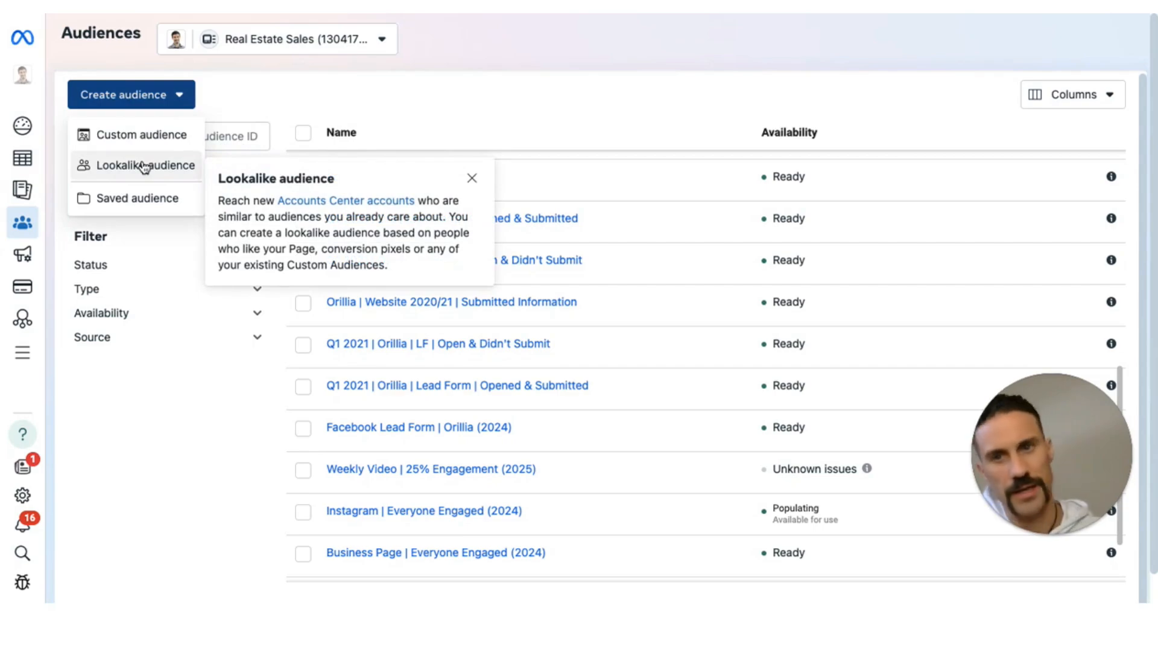
{"action": "left_click", "coordinate": [144, 166]}
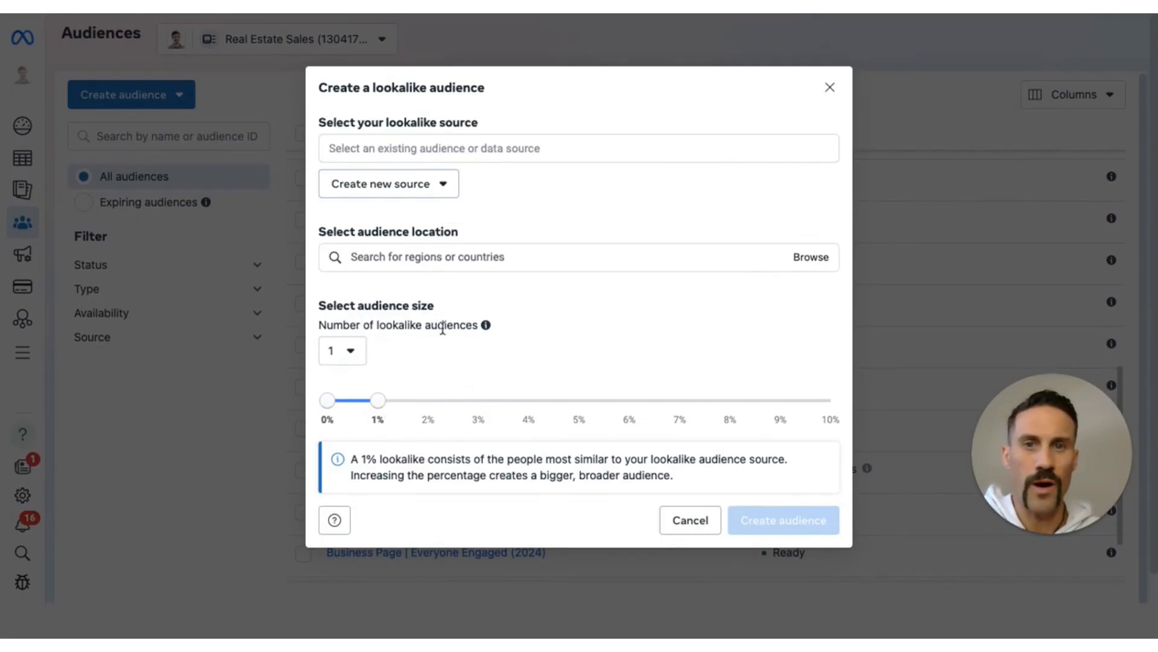
{"action": "left_click", "coordinate": [548, 256]}
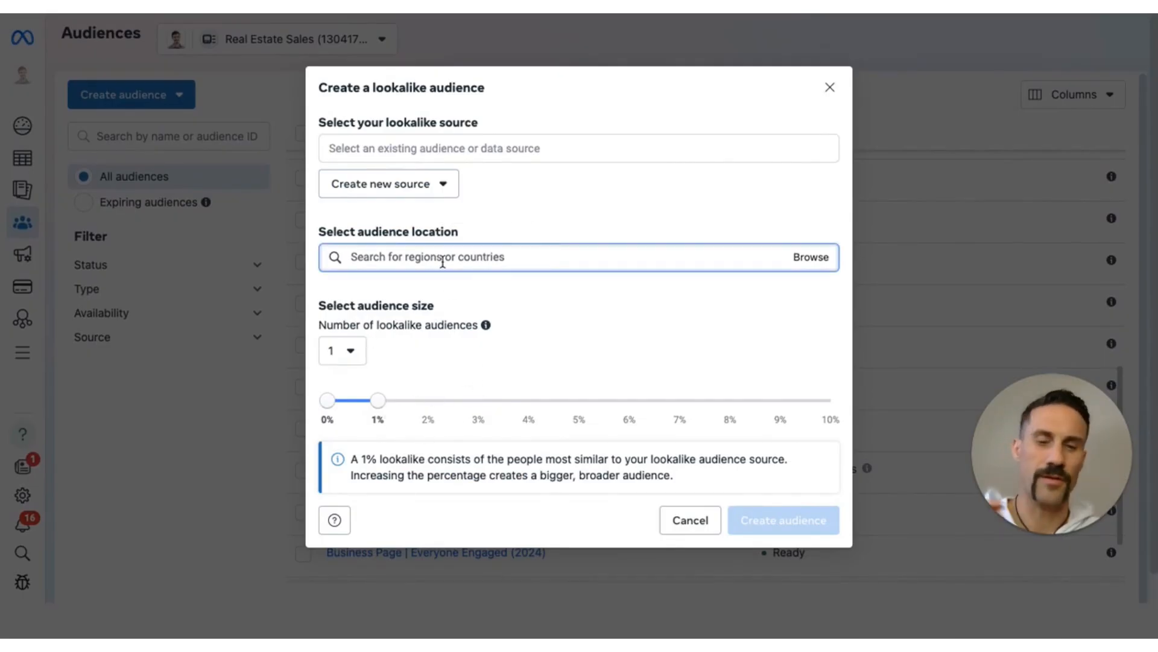
{"action": "type", "text": "Canad"}
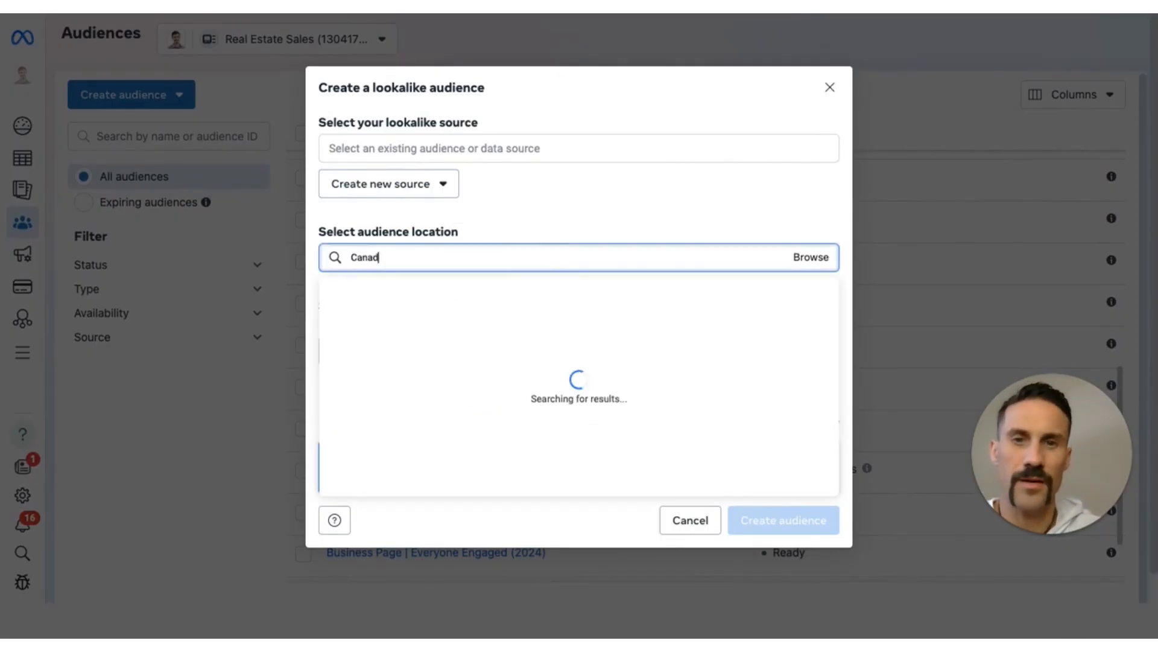
{"action": "type", "text": "a"}
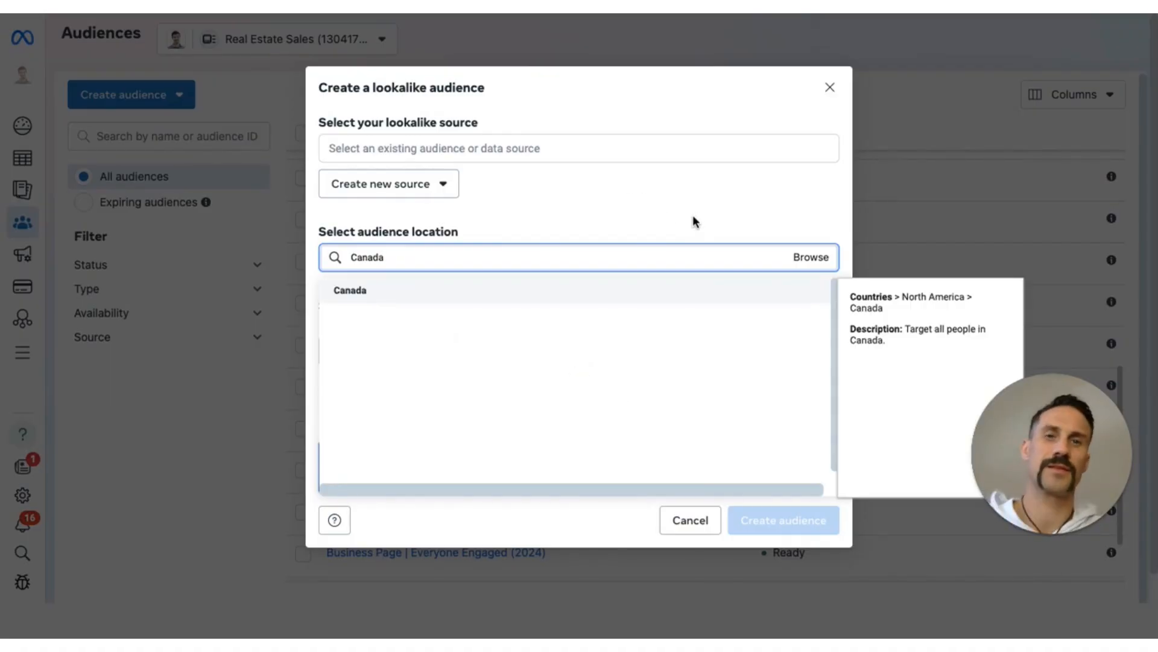
Use Real Estate Pixel as the lookalike source and keep Website as its event source.
{"action": "left_click", "coordinate": [470, 148]}
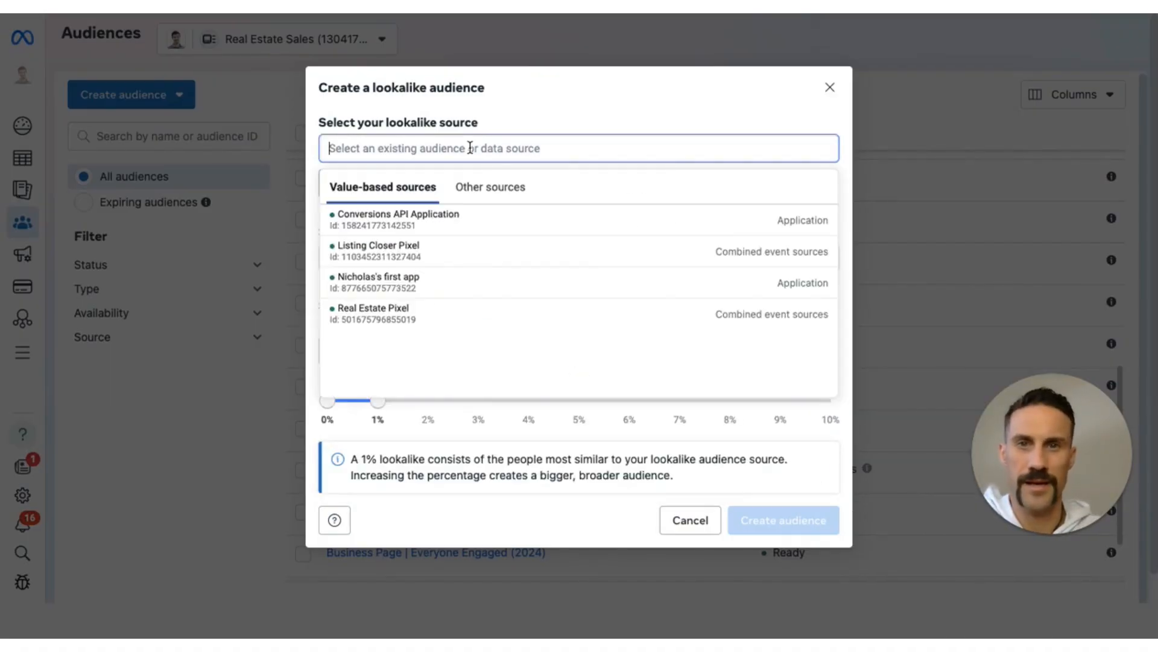
{"action": "left_click", "coordinate": [371, 314]}
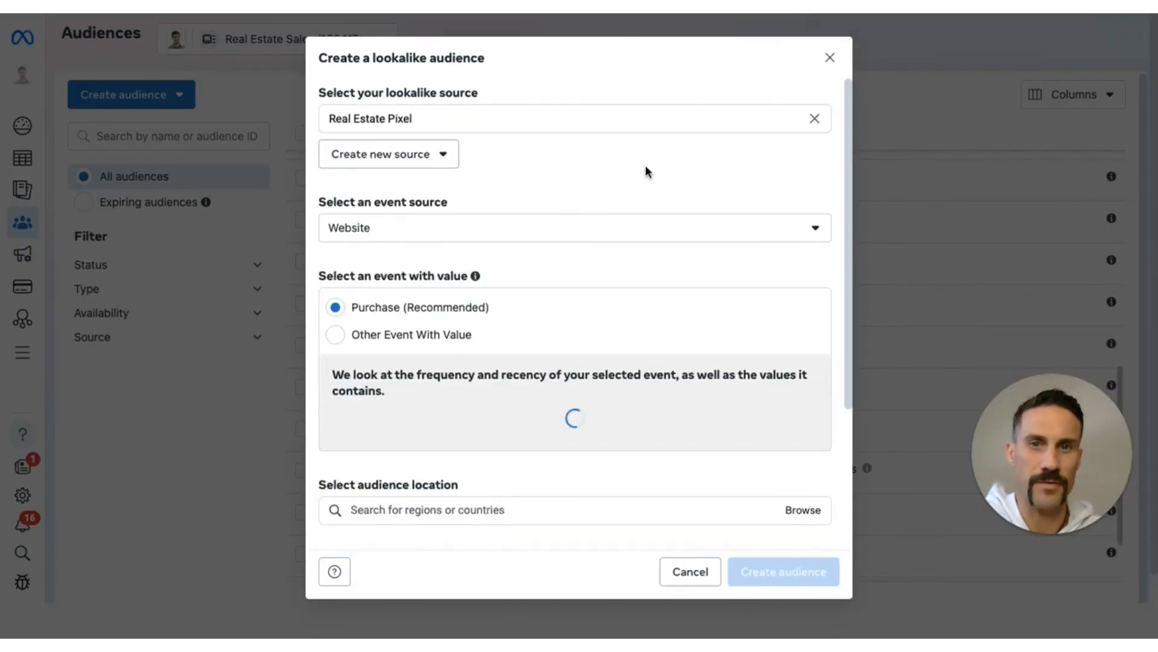
{"action": "scroll", "coordinate": [551, 320], "scroll_direction": "down", "scroll_amount": 2}
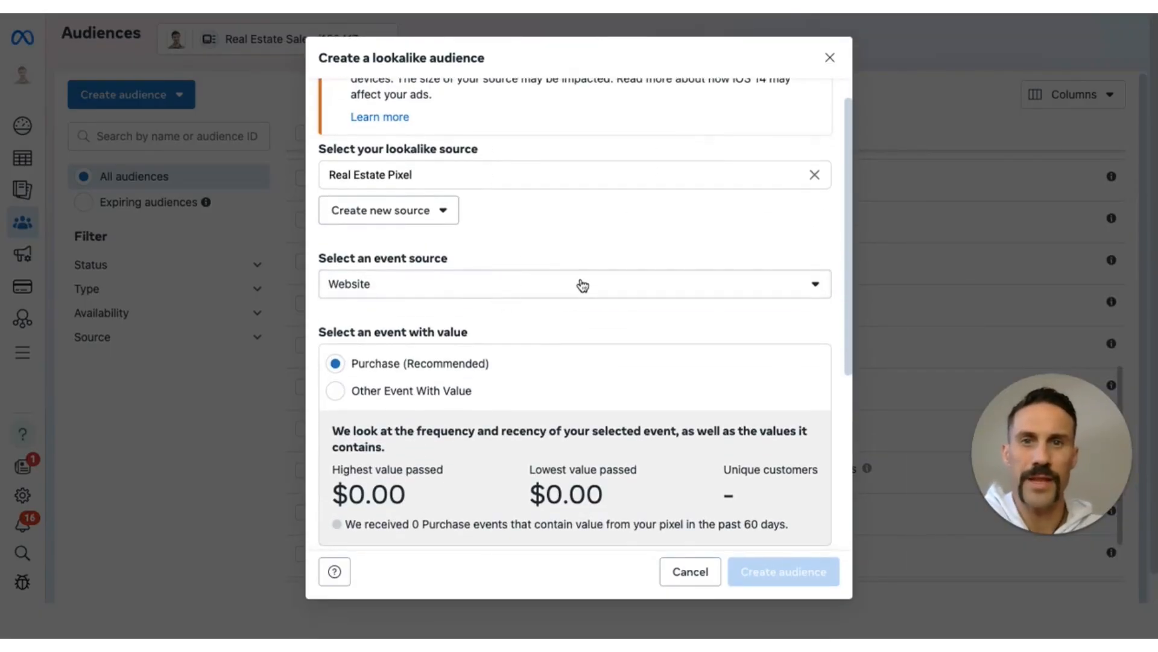
{"action": "left_click", "coordinate": [684, 285]}
{"action": "scroll", "coordinate": [654, 256], "scroll_direction": "down", "scroll_amount": 1}
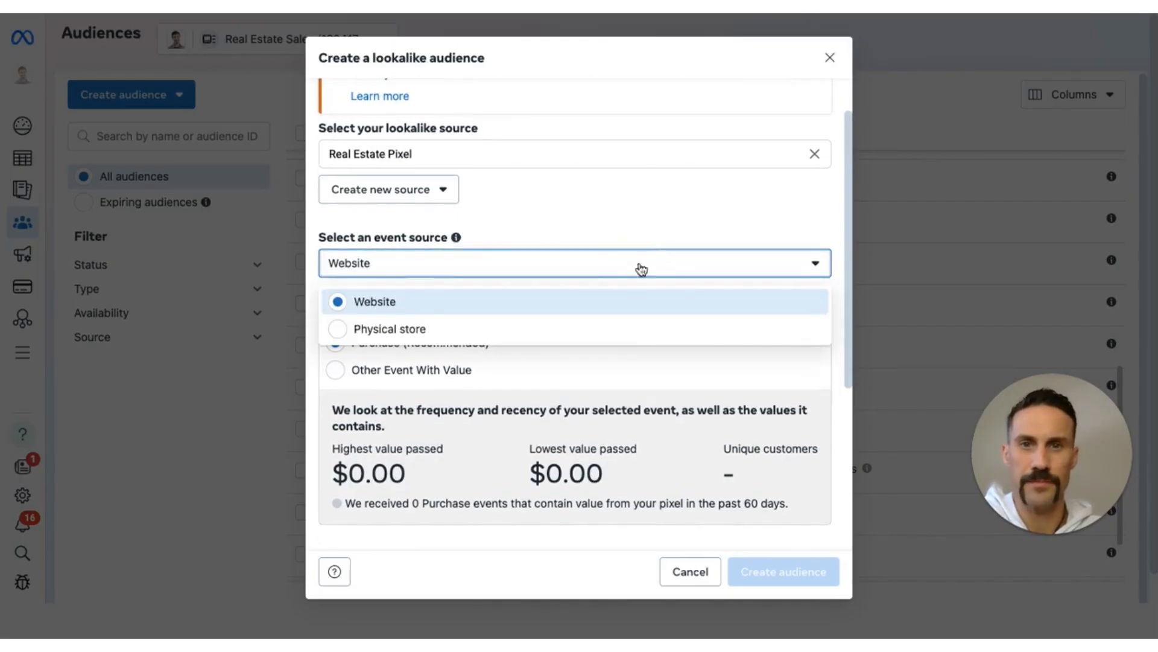
{"action": "left_click", "coordinate": [651, 211]}
Review the lookalike's event value, audience location and audience size settings.
{"action": "scroll", "coordinate": [657, 268], "scroll_direction": "down", "scroll_amount": 3}
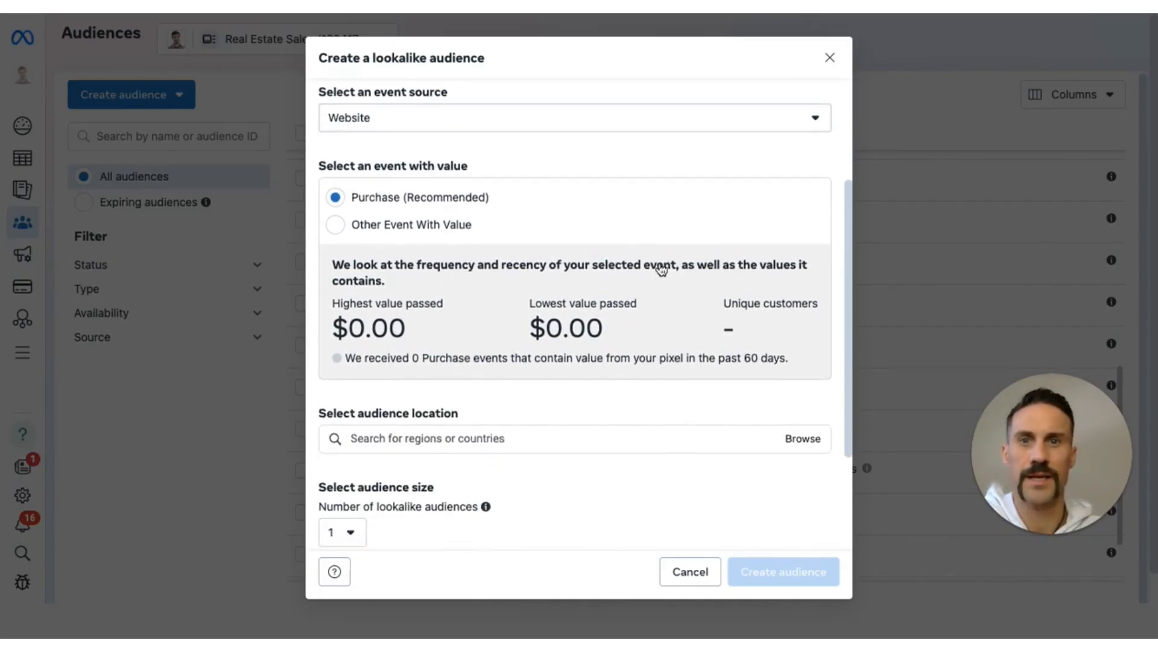
{"action": "scroll", "coordinate": [662, 270], "scroll_direction": "down", "scroll_amount": 2}
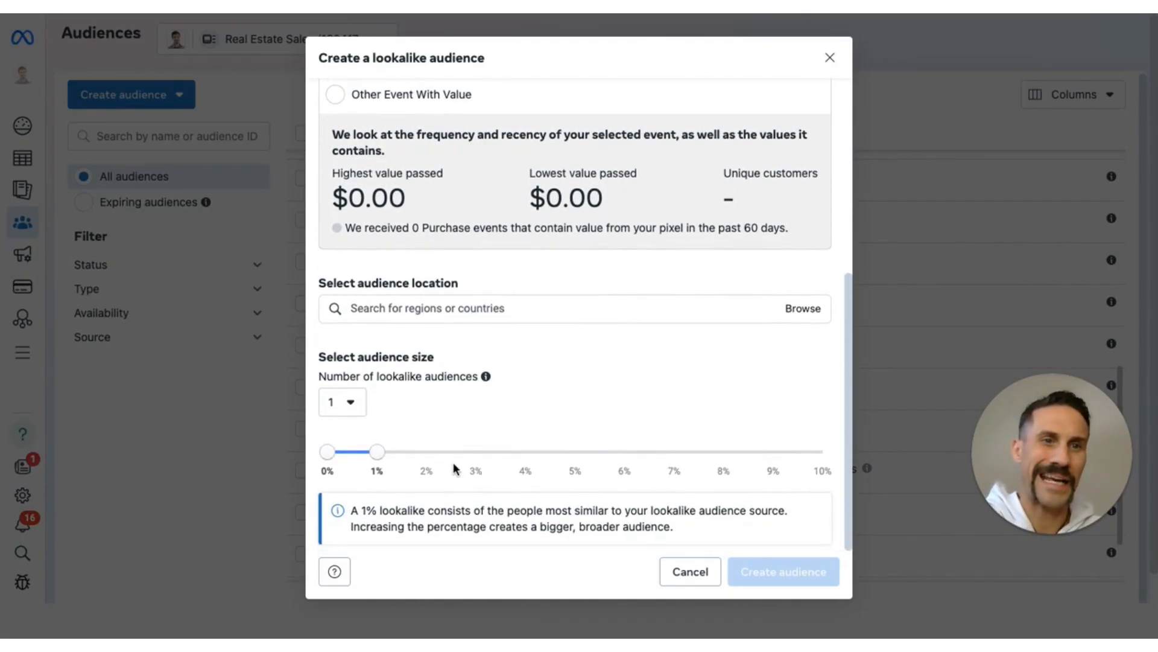
{"action": "scroll", "coordinate": [481, 413], "scroll_direction": "up", "scroll_amount": 5}
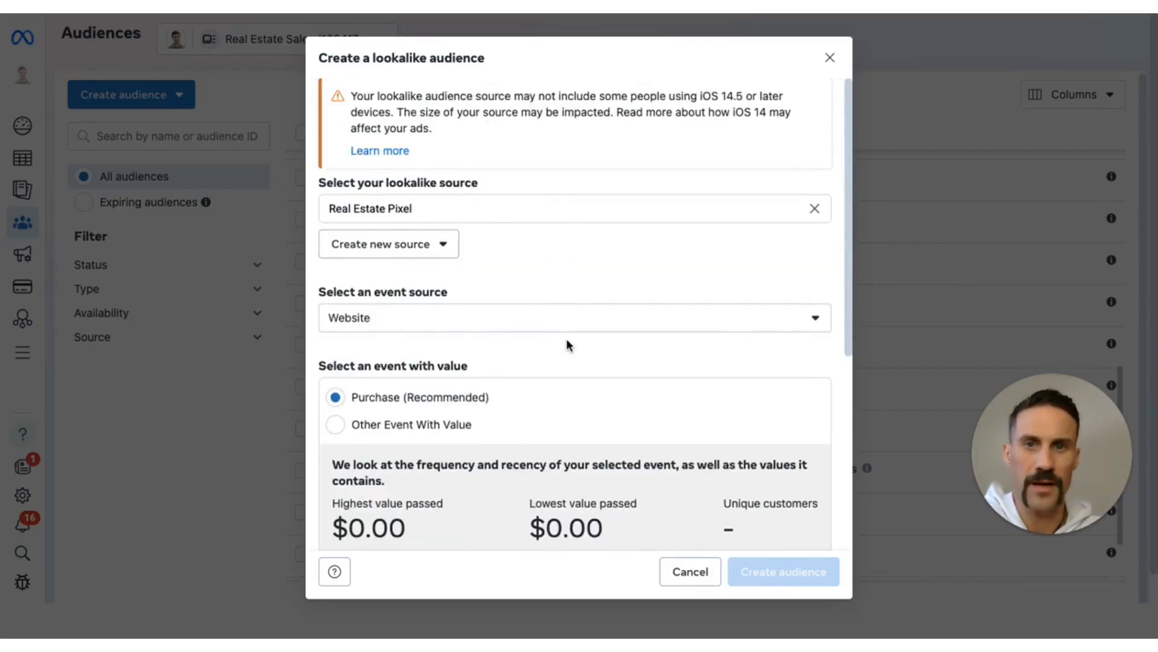
{"action": "scroll", "coordinate": [695, 350], "scroll_direction": "down", "scroll_amount": 4}
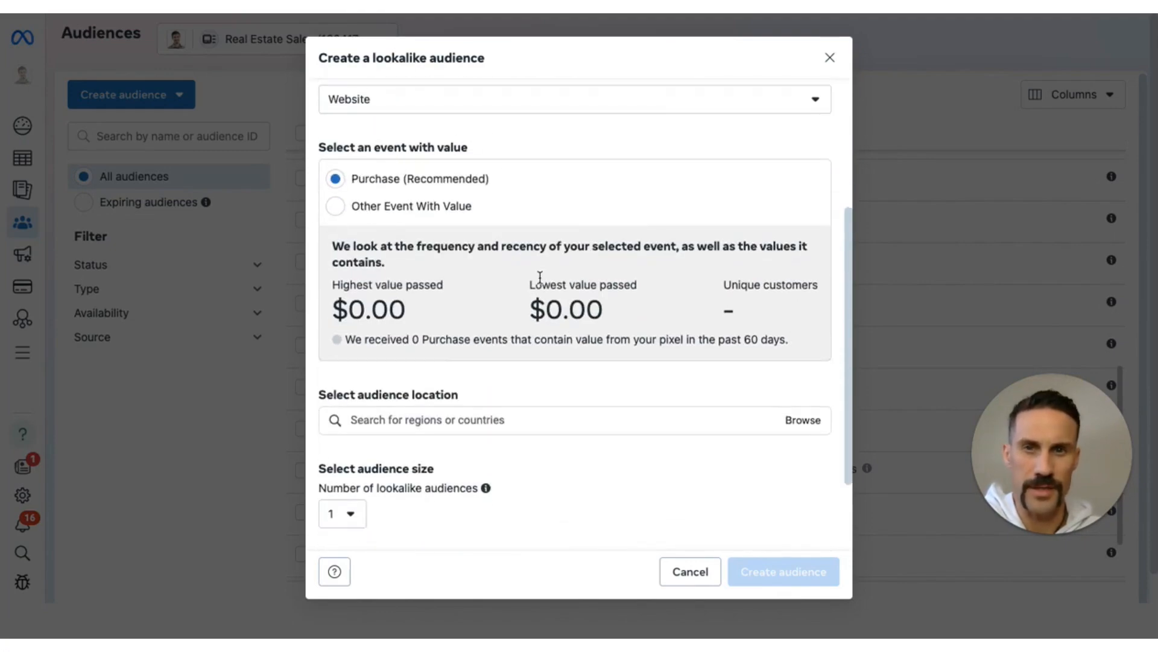
Look over the lookalike form again, from the audience location field and percentage slider back up to the source selection.
{"action": "scroll", "coordinate": [623, 306], "scroll_direction": "down", "scroll_amount": 2}
{"action": "scroll", "coordinate": [622, 306], "scroll_direction": "up", "scroll_amount": 3}
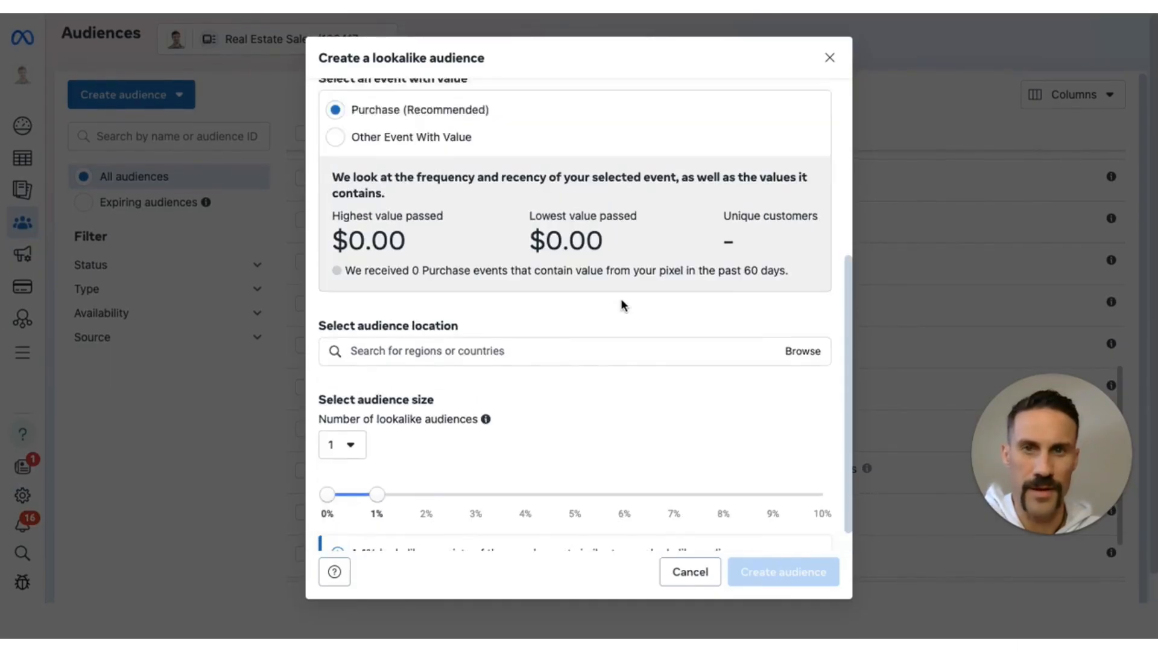
{"action": "scroll", "coordinate": [642, 300], "scroll_direction": "down", "scroll_amount": 2}
{"action": "left_click", "coordinate": [703, 333]}
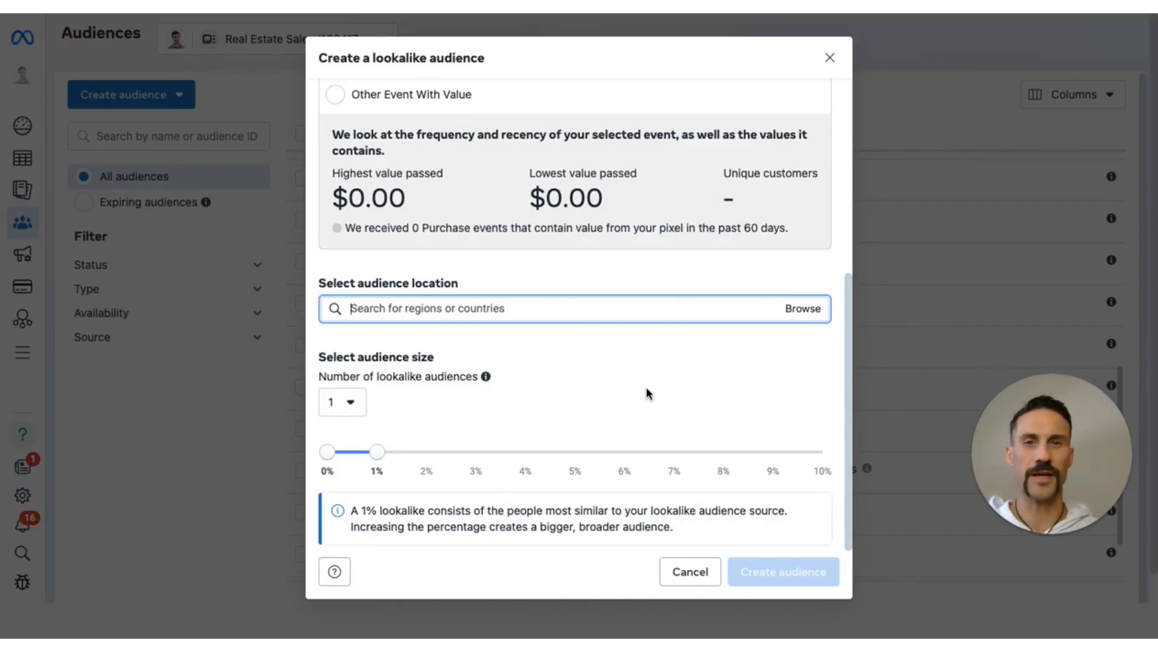
{"action": "scroll", "coordinate": [639, 389], "scroll_direction": "up", "scroll_amount": 5}
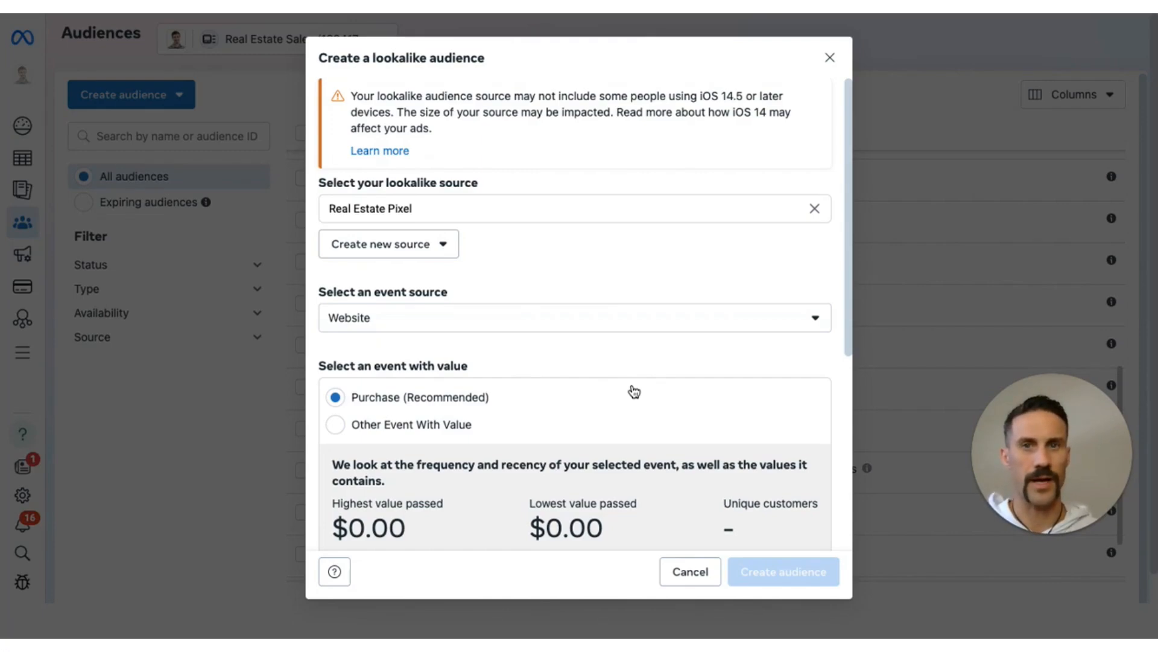
View the custom audience sources offered for a new lookalike source, and close the dialog to return to the audience list.
{"action": "left_click", "coordinate": [449, 252]}
{"action": "left_click", "coordinate": [515, 293]}
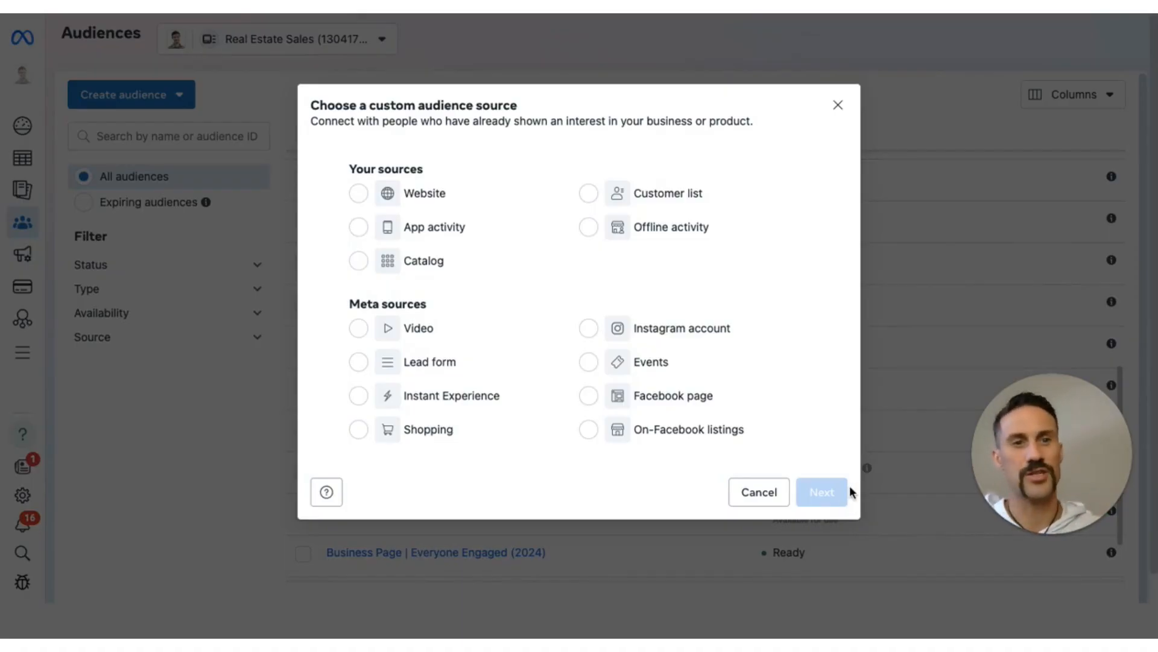
{"action": "left_click", "coordinate": [837, 107]}
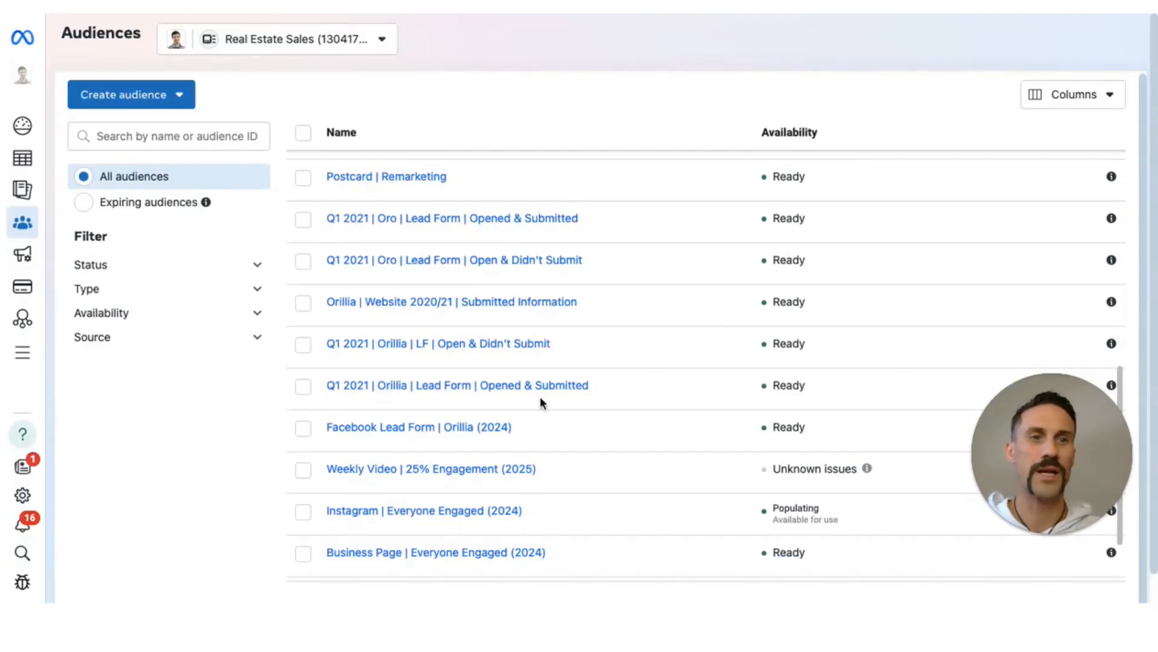
{"action": "scroll", "coordinate": [540, 398], "scroll_direction": "down", "scroll_amount": 2}
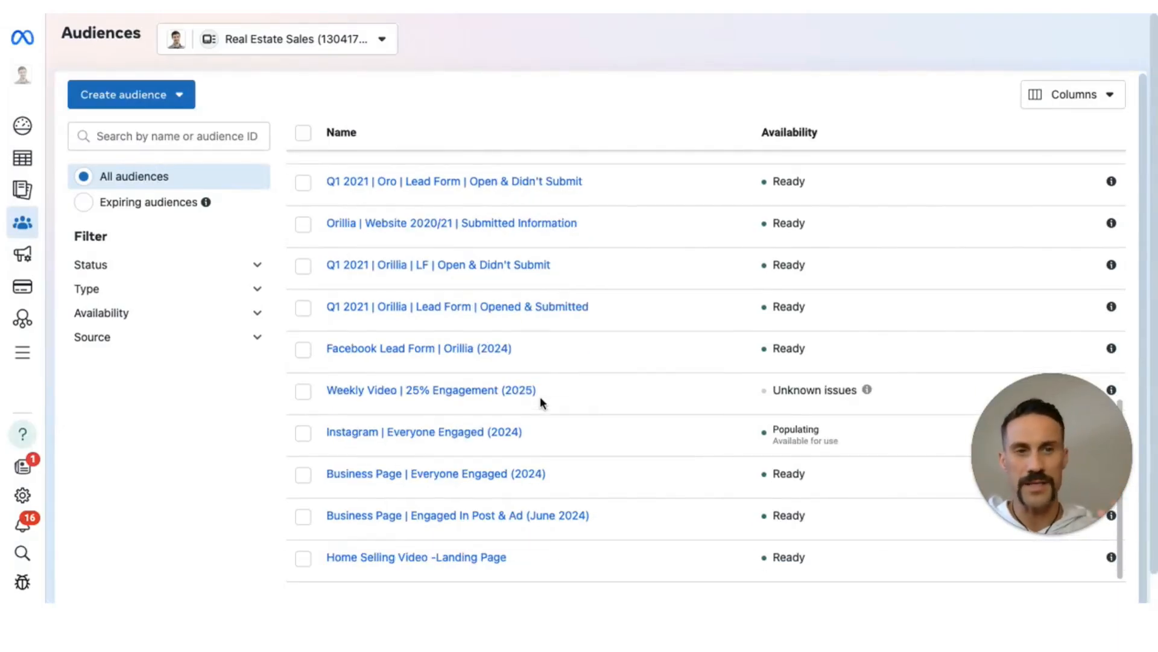